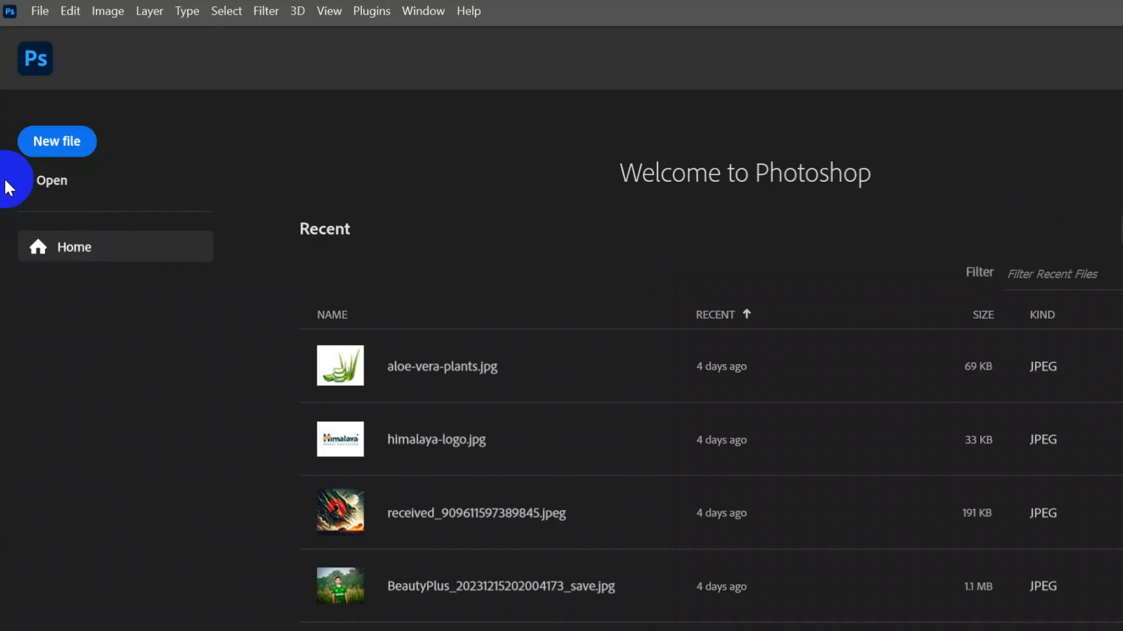
- Create a new 1080 x 1080 px document at 72 ppi in RGB Color
left_click(28, 153)
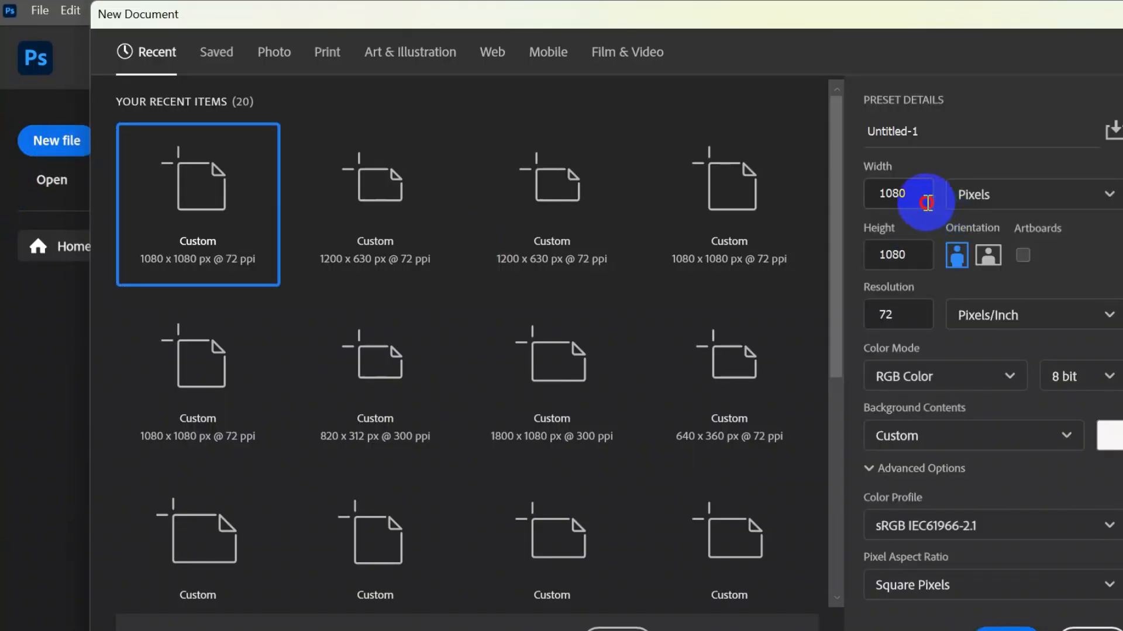
left_click(890, 255)
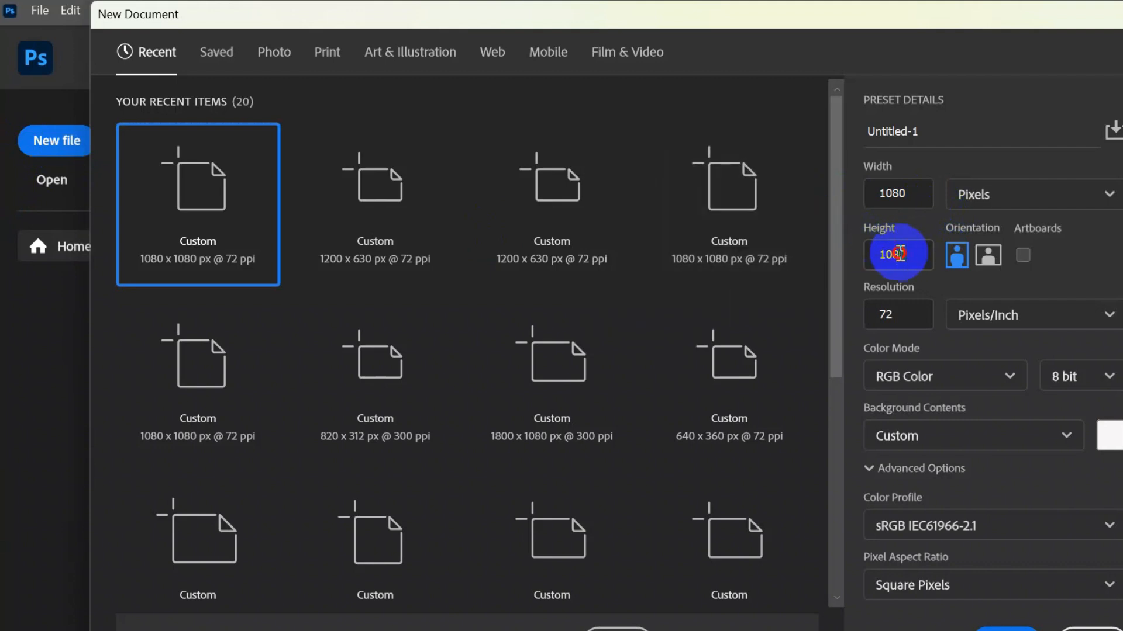
left_click(909, 320)
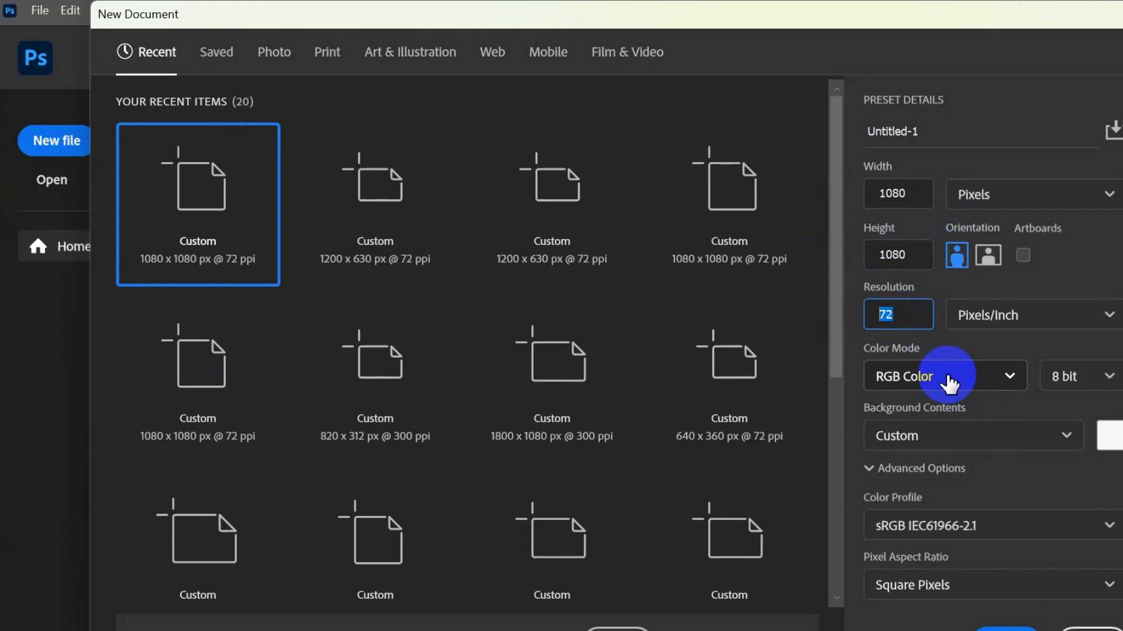
left_click(997, 629)
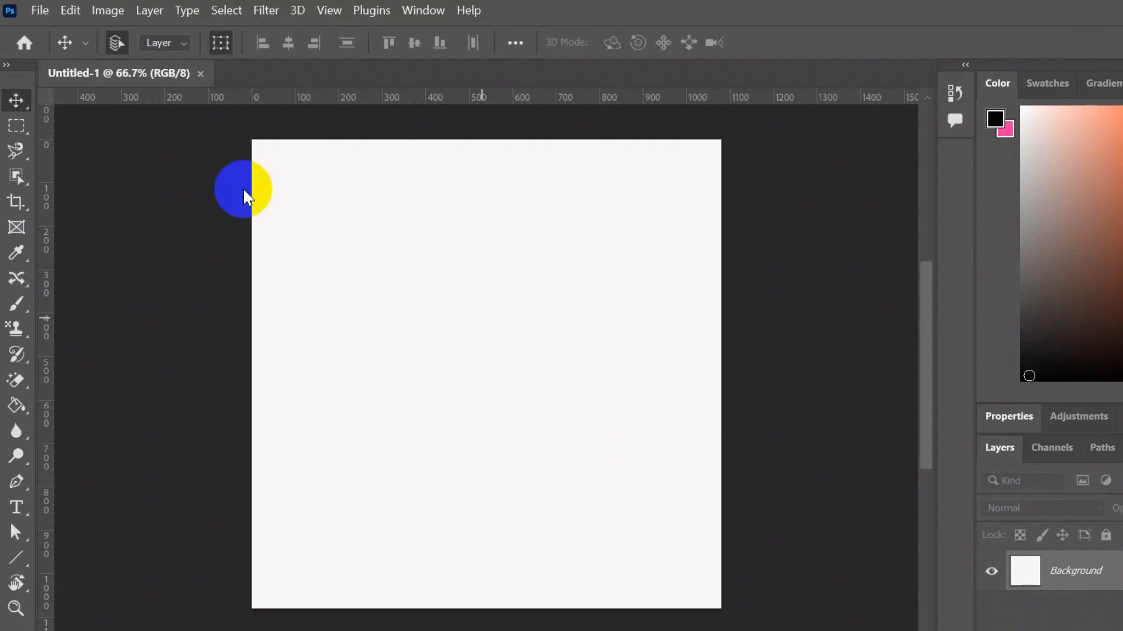
- Expand the tools panel into a two-column layout
left_click(6, 69)
left_click(755, 462)
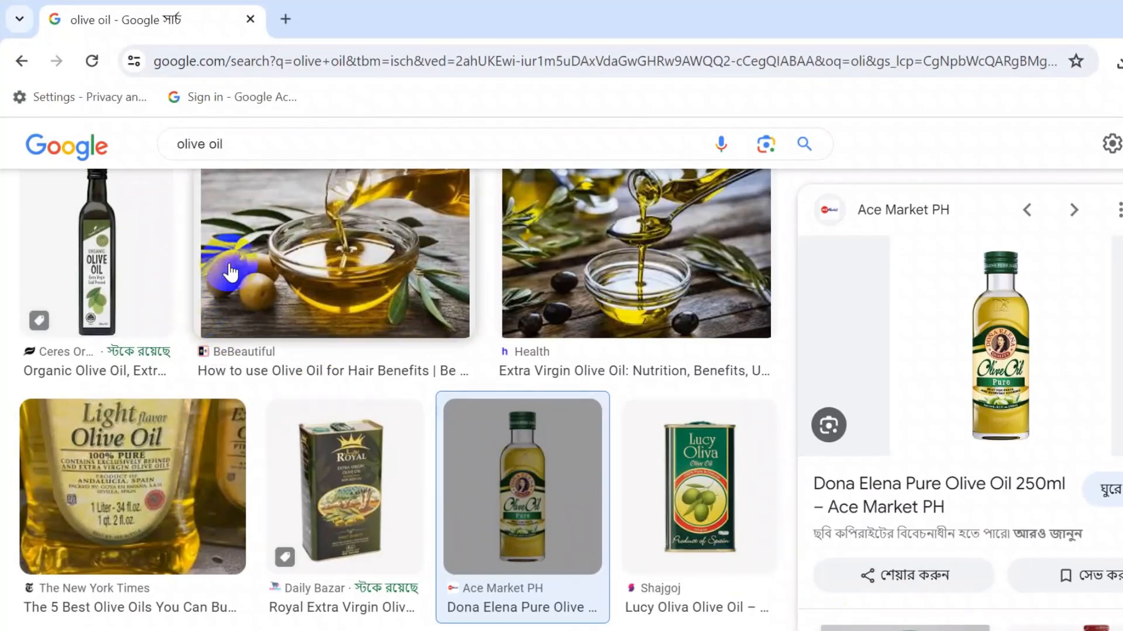
scroll(230, 268, "up", 6)
scroll(239, 186, "down", 6)
scroll(852, 321, "down", 5)
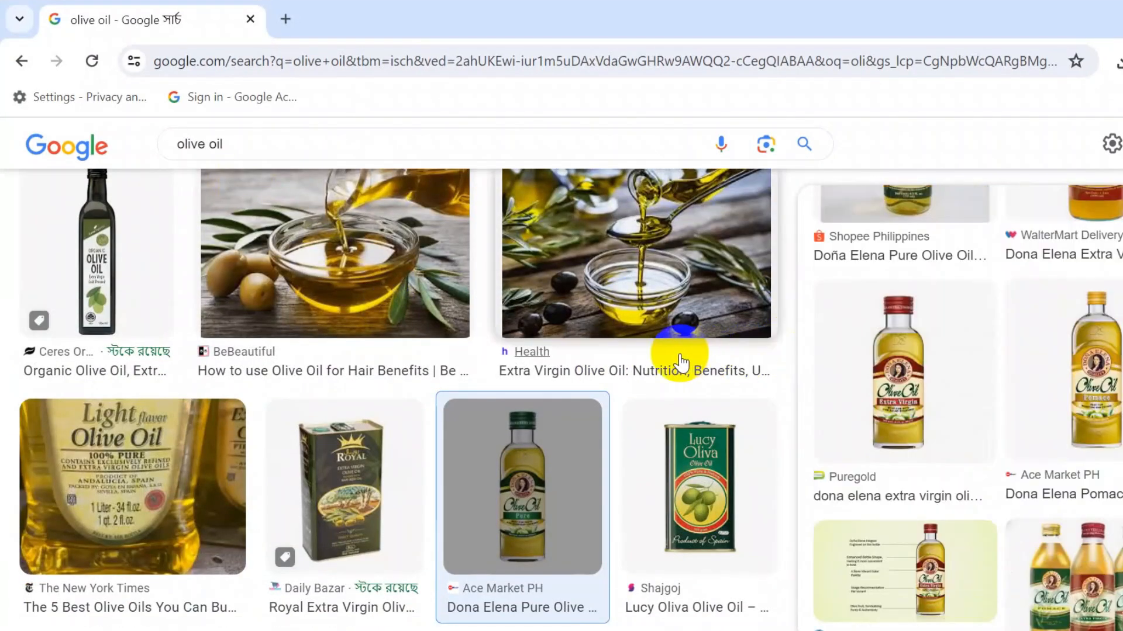
- In the browser, search Google Images for olive oil and open the image size filter under Tools
left_click(266, 153)
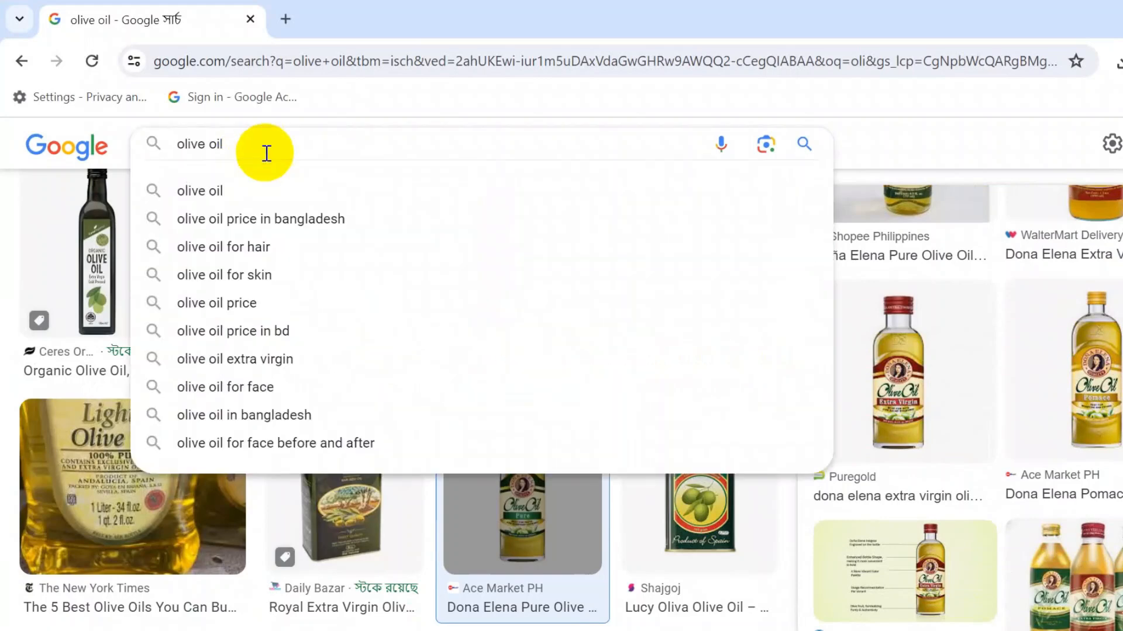
key("Return")
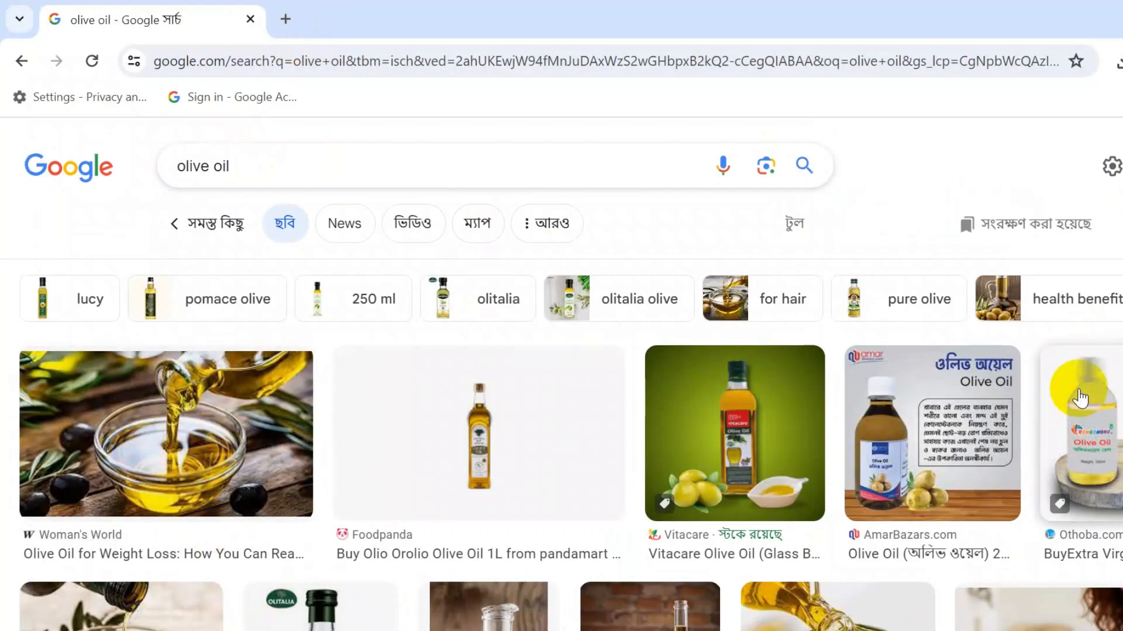
scroll(1079, 399, "down", 4)
scroll(1080, 399, "down", 1)
scroll(377, 415, "down", 4)
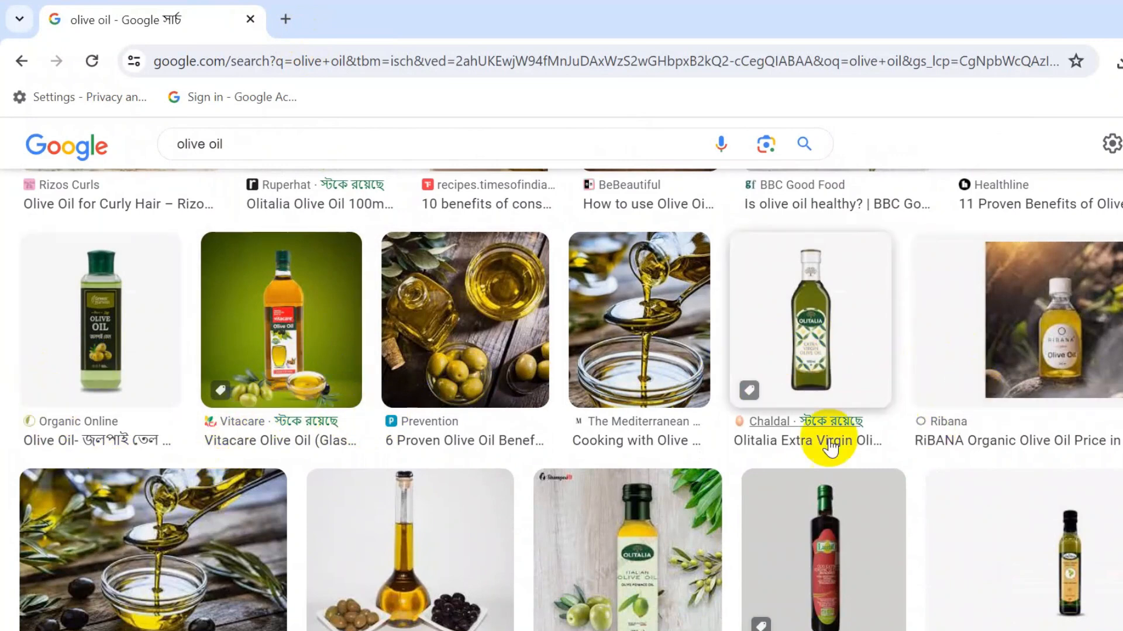
scroll(927, 439, "up", 10)
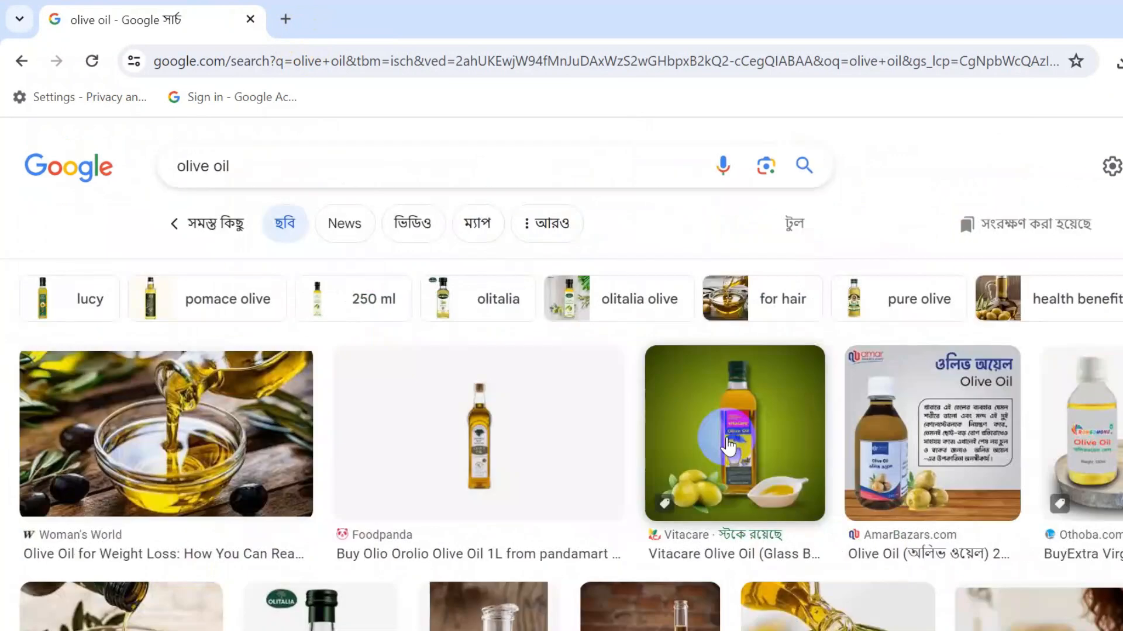
left_click(794, 237)
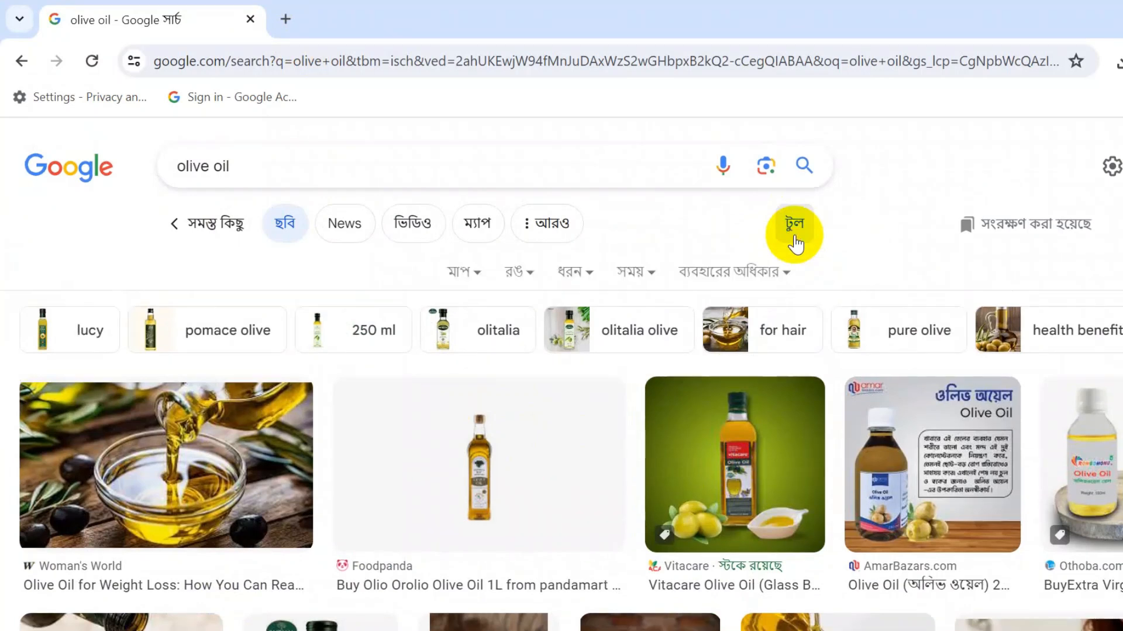
left_click(479, 281)
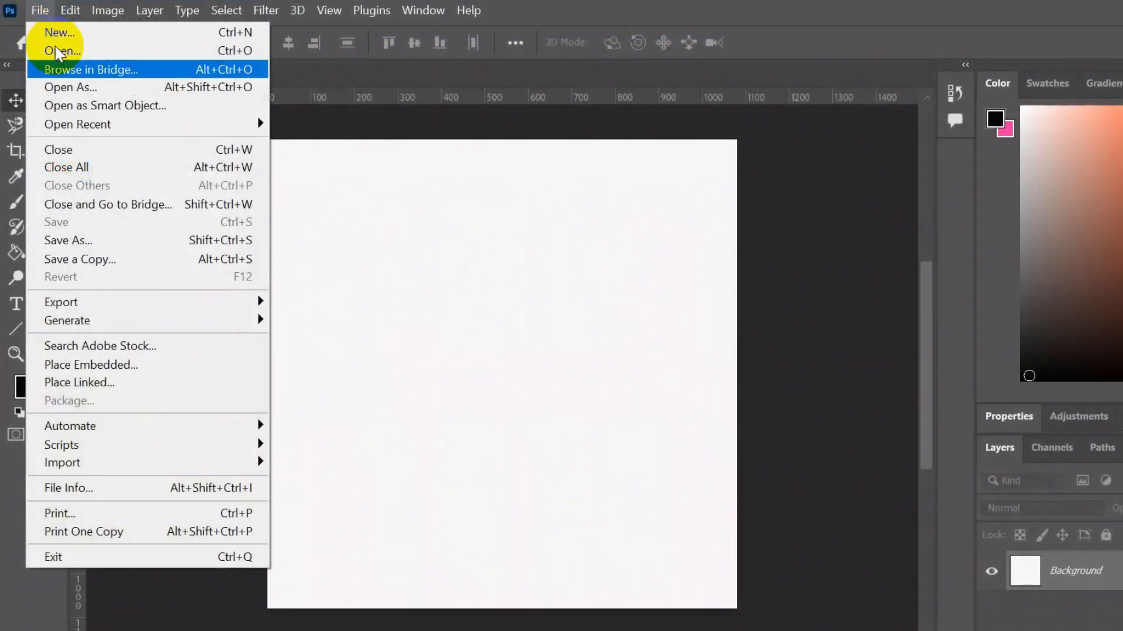
- Open the bottle image 4.jpg and select the bottle with Select Subject
left_click(85, 54)
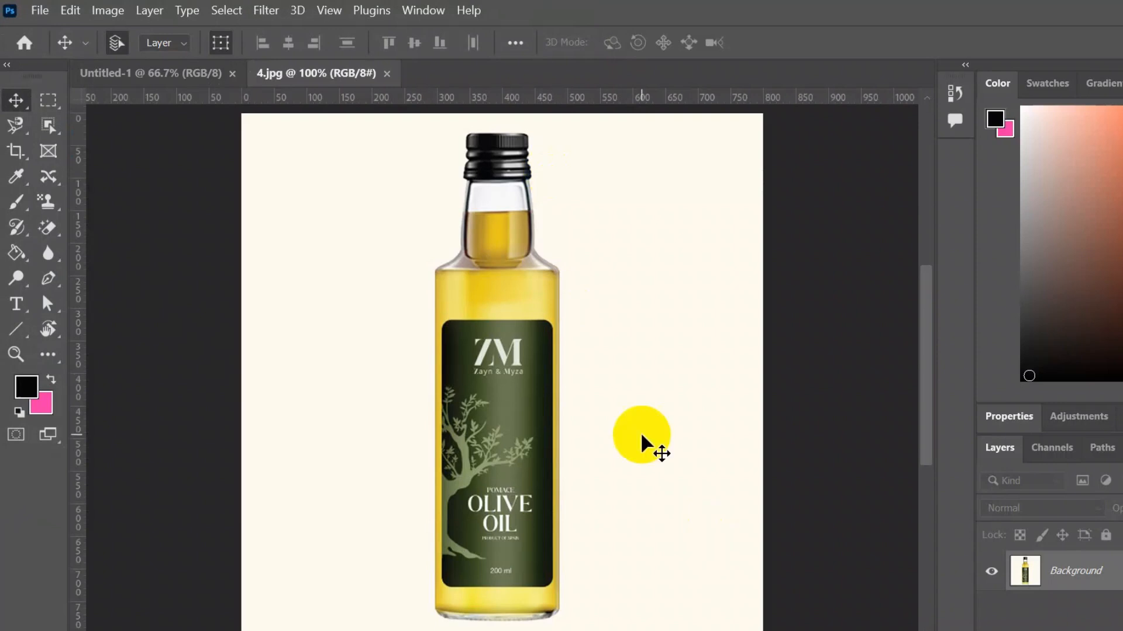
left_click(229, 16)
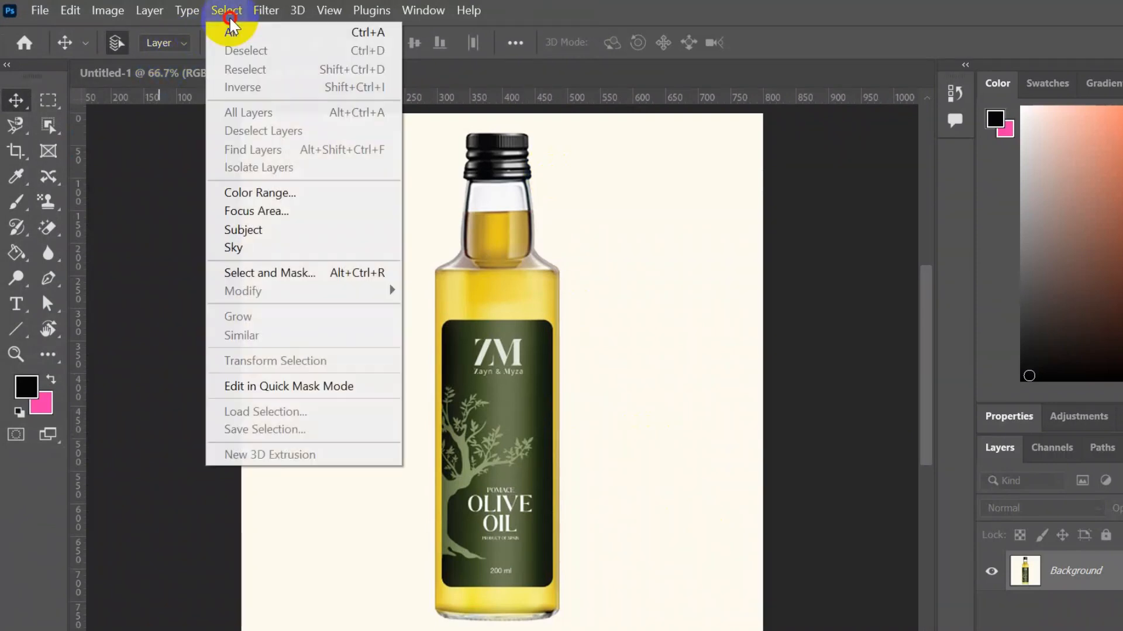
left_click(270, 237)
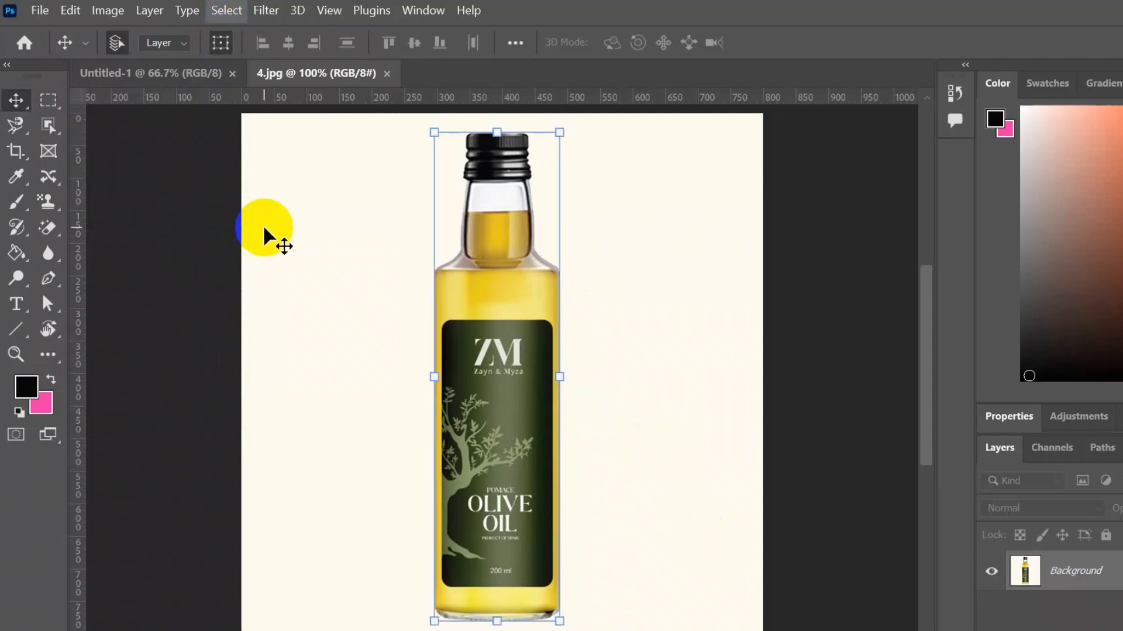
- Drag the selected bottle into the Untitled-1 document as a new layer
left_click_drag(517, 388, 581, 340)
left_click_drag(580, 334, 580, 333)
left_click_drag(537, 549, 548, 558)
mouse_move(548, 559)
left_mouse_down()
mouse_move(590, 567)
mouse_move(563, 564)
left_mouse_up()
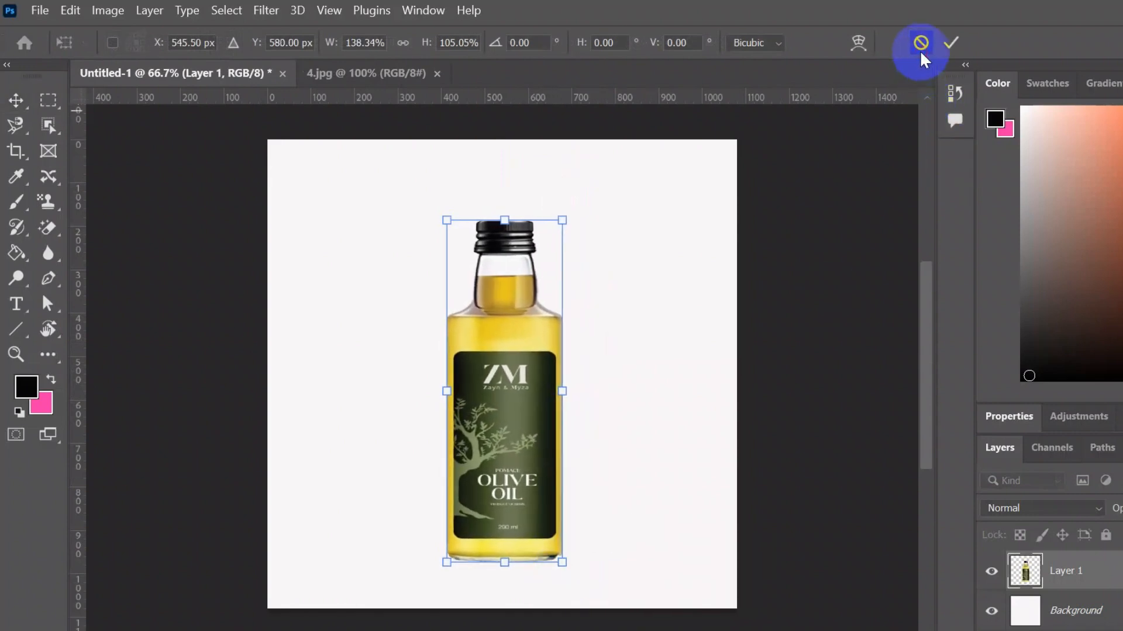
- Resize the bottle layer to about 109 percent, centered on the canvas, and commit the transform
left_click(921, 43)
left_click_drag(529, 546, 558, 563)
left_click_drag(503, 521, 512, 500)
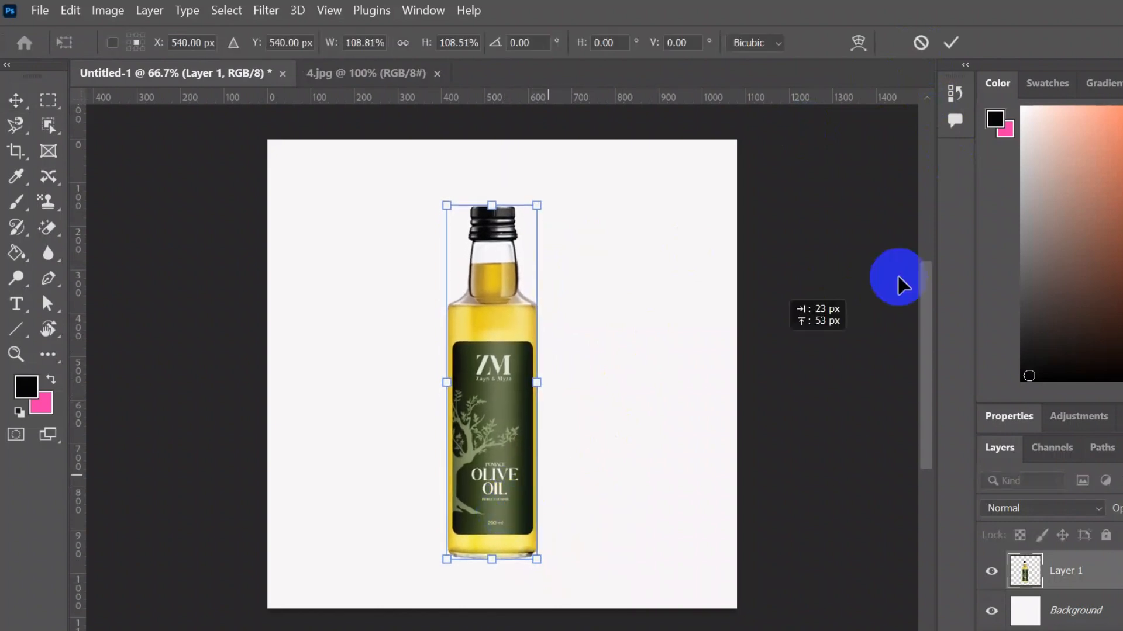
left_click(847, 166)
- Draw a rectangle over the canvas with the Rectangle Tool
scroll(601, 343, "down", 2)
mouse_move(546, 401)
left_mouse_down()
mouse_move(532, 398)
mouse_move(545, 394)
left_mouse_up()
left_click(774, 438)
scroll(629, 313, "up", 3)
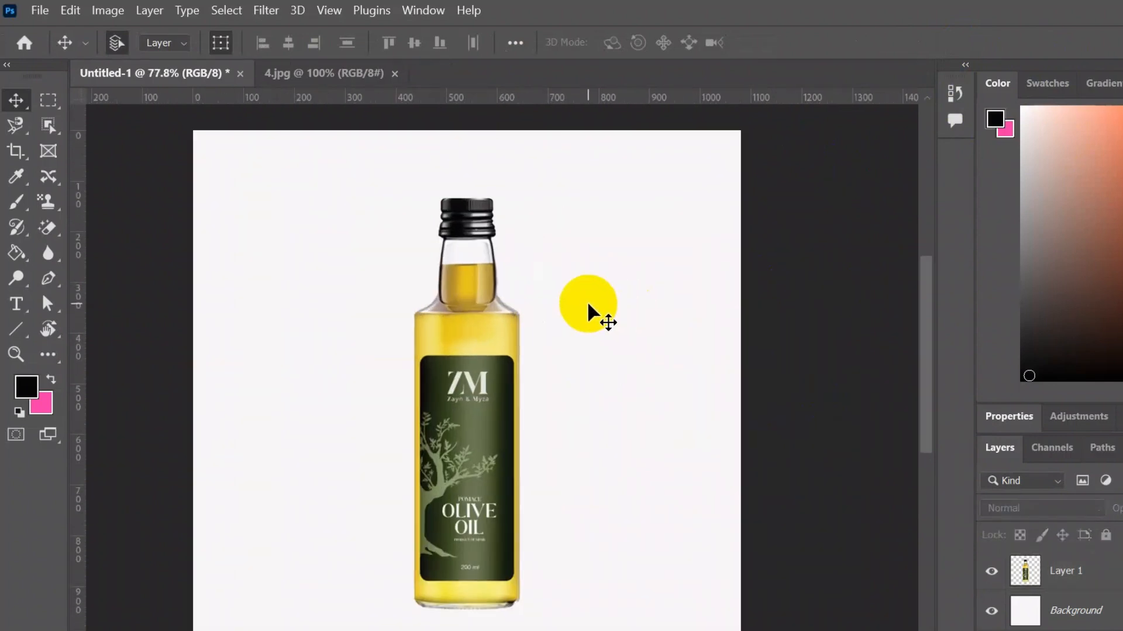
scroll(588, 301, "down", 1)
left_click_drag(742, 366, 682, 343)
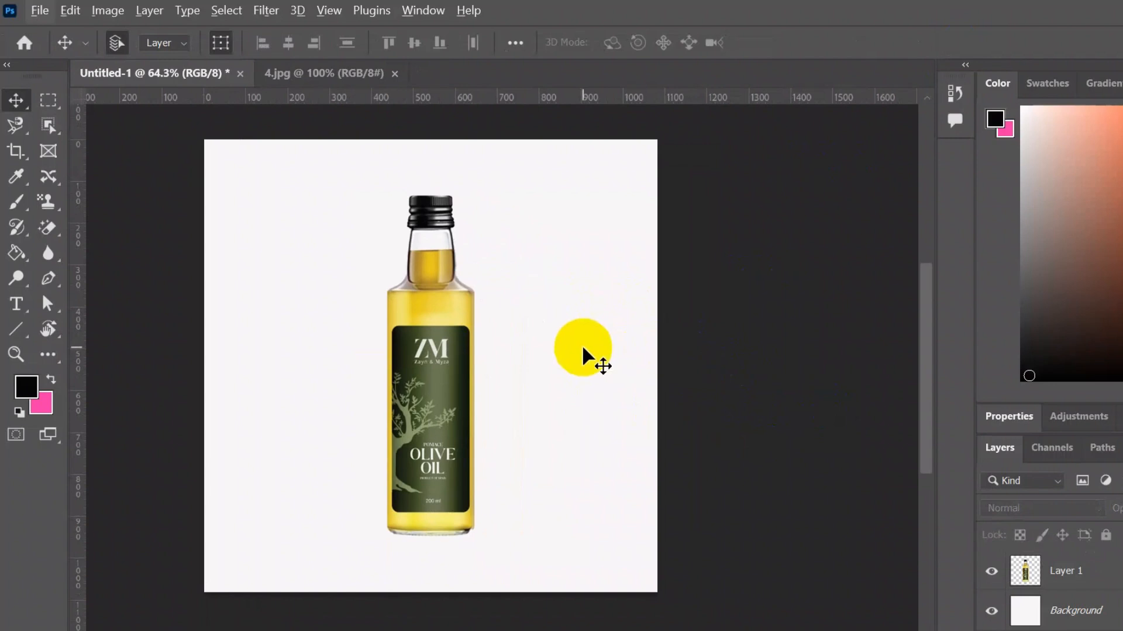
scroll(583, 349, "down", 1)
left_click_drag(622, 358, 422, 357)
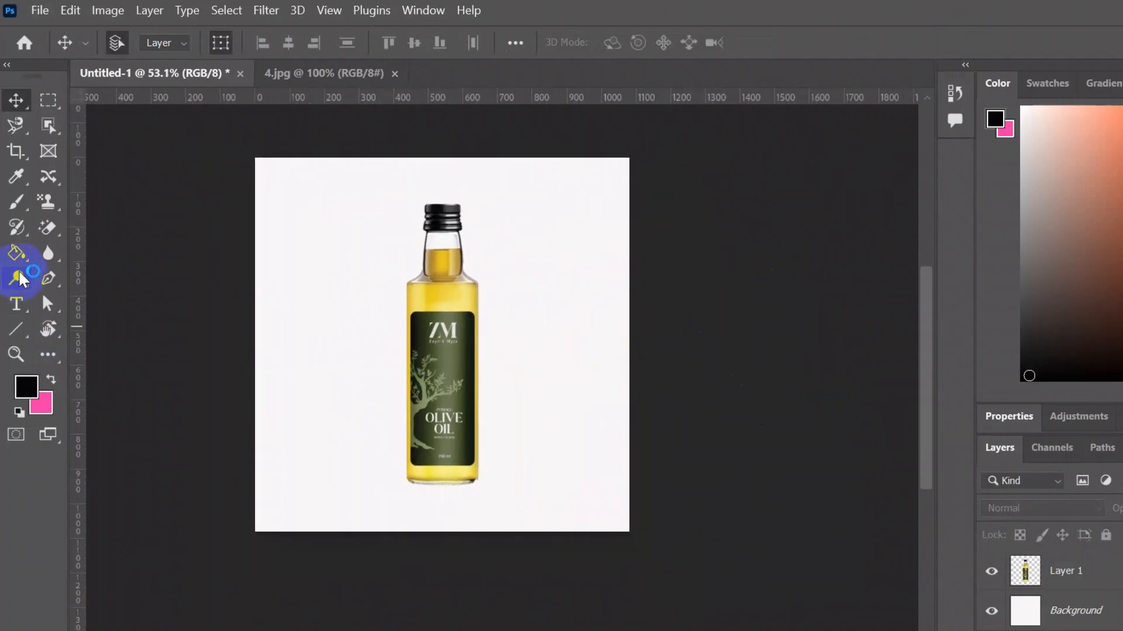
right_click(48, 227)
right_click(16, 329)
left_click(117, 326)
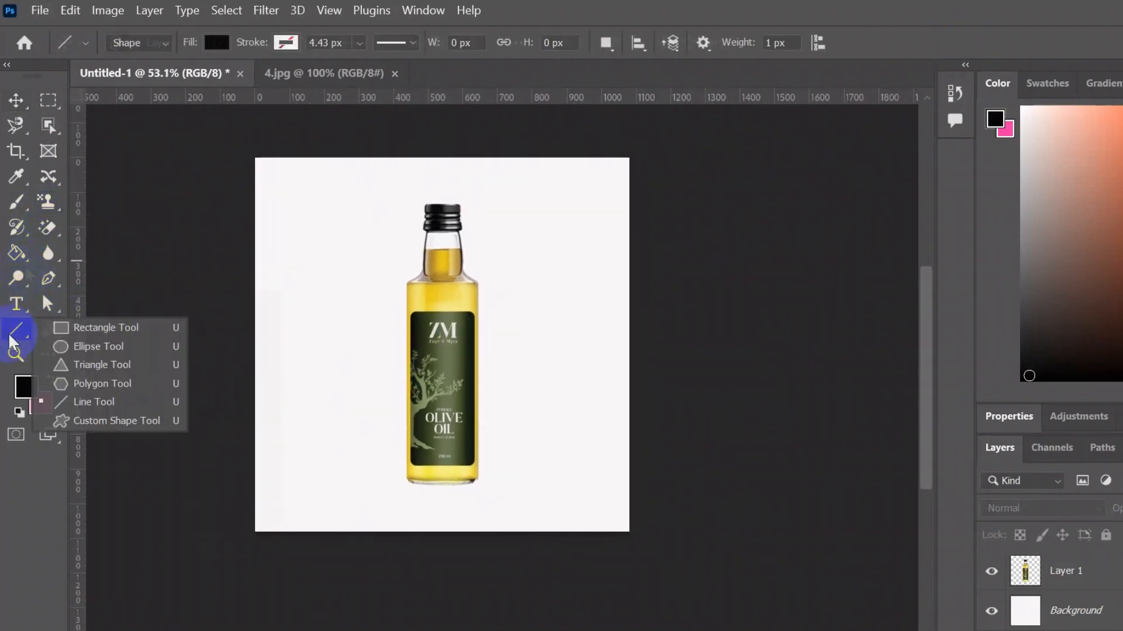
left_click_drag(270, 165, 470, 390)
- Stretch the rectangle to cover the whole 1080 x 1080 canvas and commit the transform
left_click(16, 101)
left_click_drag(353, 294, 529, 436)
left_click_drag(629, 553, 630, 413)
left_click_drag(500, 274, 499, 379)
left_click_drag(436, 519, 441, 531)
left_click_drag(241, 345, 248, 351)
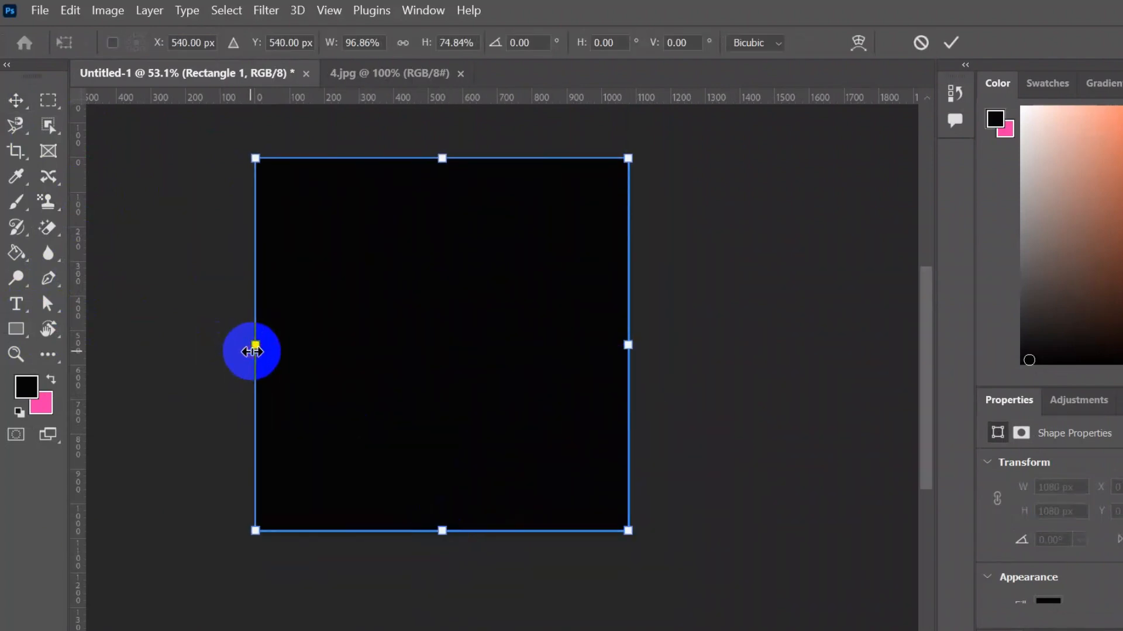
left_click(952, 42)
left_click(849, 295)
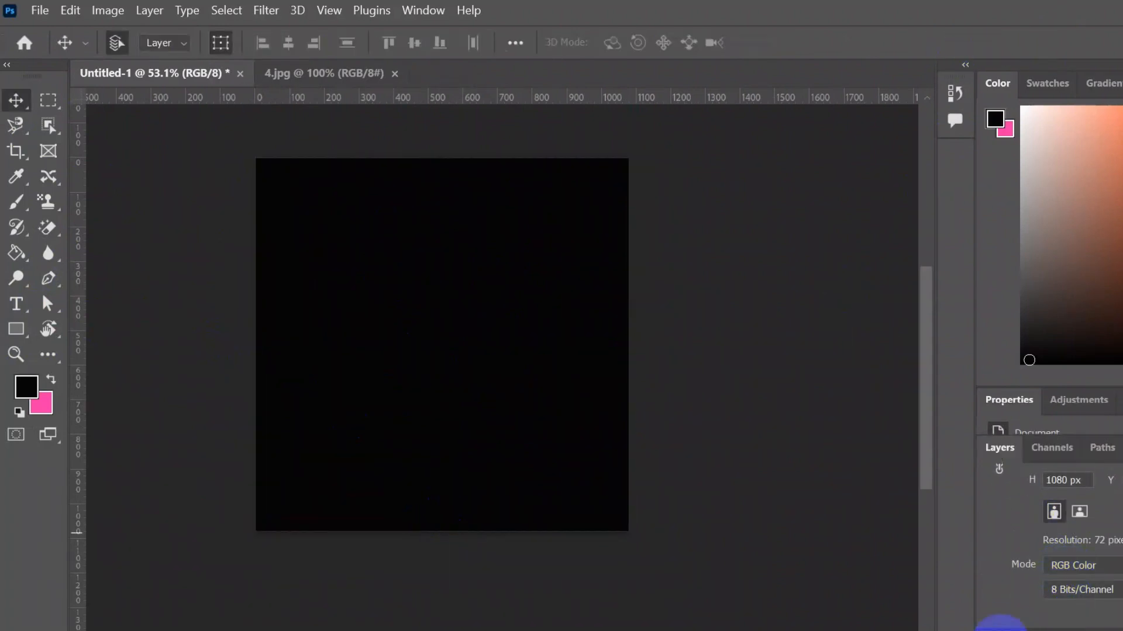
left_click(997, 630)
scroll(1041, 539, "down", 2)
left_click_drag(1056, 563, 1058, 619)
left_click(780, 455)
scroll(406, 173, "up", 3)
scroll(656, 432, "down", 3)
- Set the rectangle's fill to the dark olive green 283518 sampled from the bottle label
double_click(1024, 579)
left_click(530, 370)
left_click(524, 377)
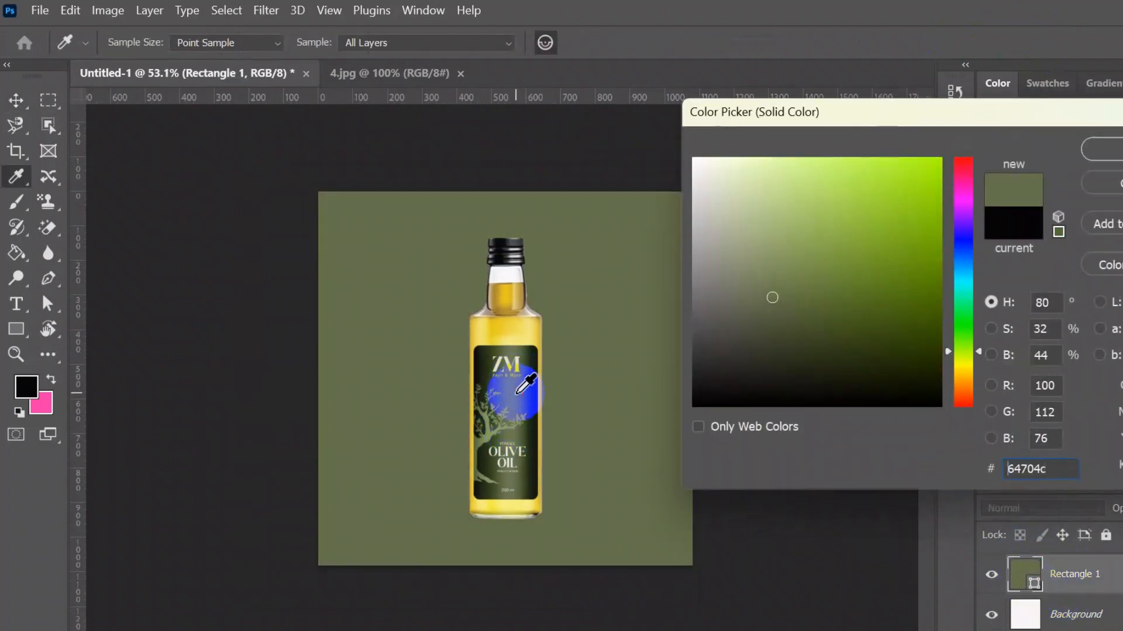
left_click(531, 456)
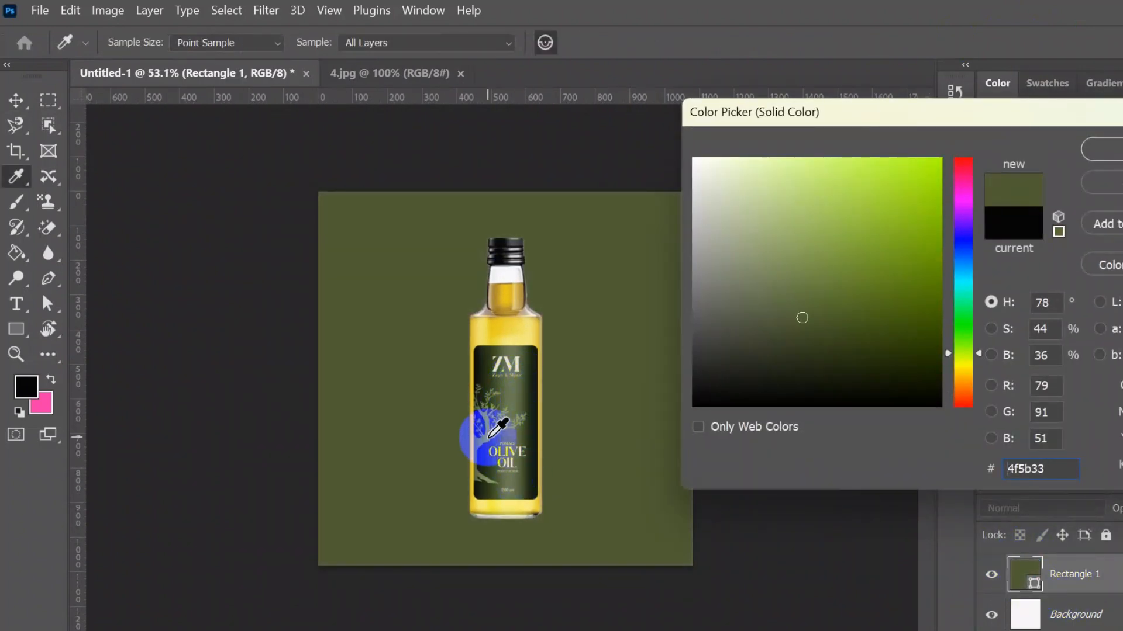
left_click(515, 383)
left_click(535, 397)
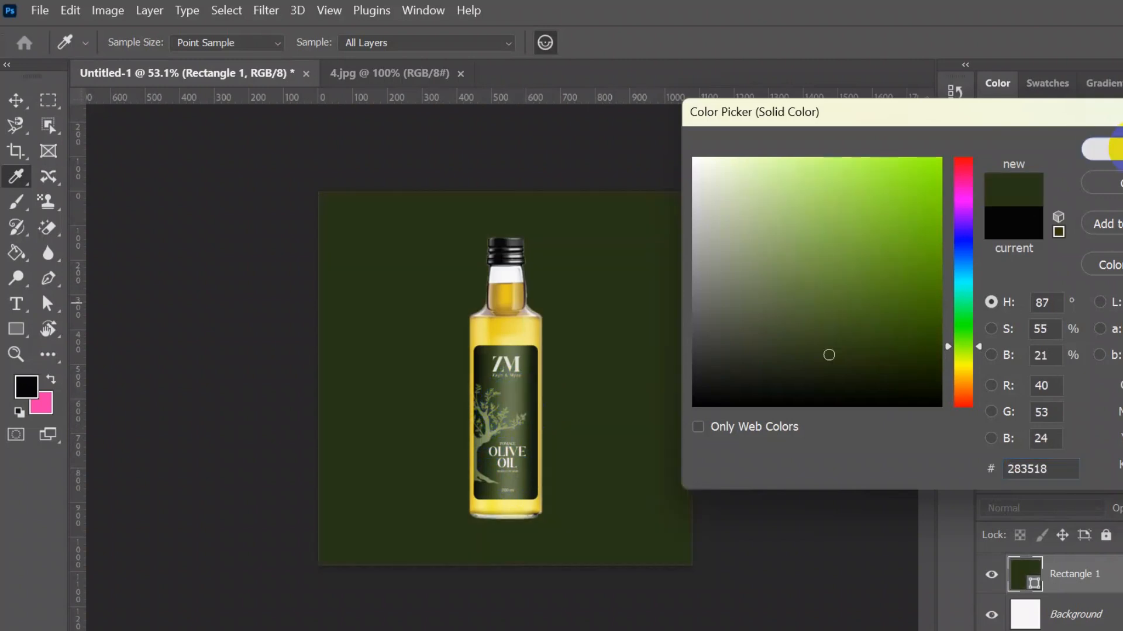
key("Return")
- Zoom in to inspect the bottle edges against the green background, then zoom back out
key("v")
scroll(581, 427, "up", 2)
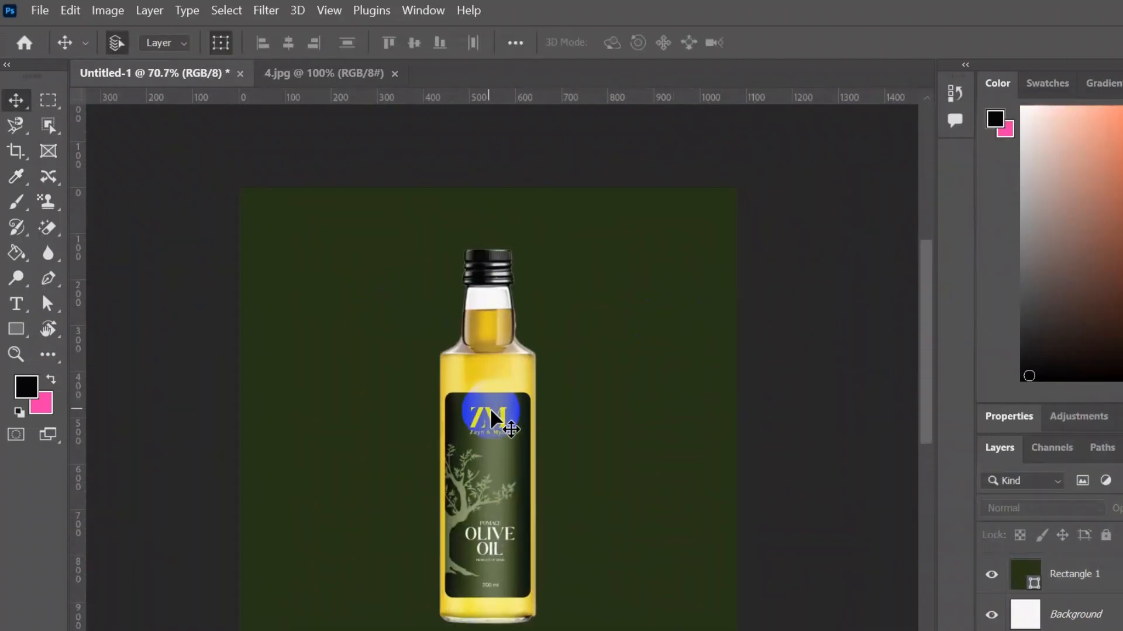
scroll(494, 424, "up", 2)
scroll(498, 439, "up", 2)
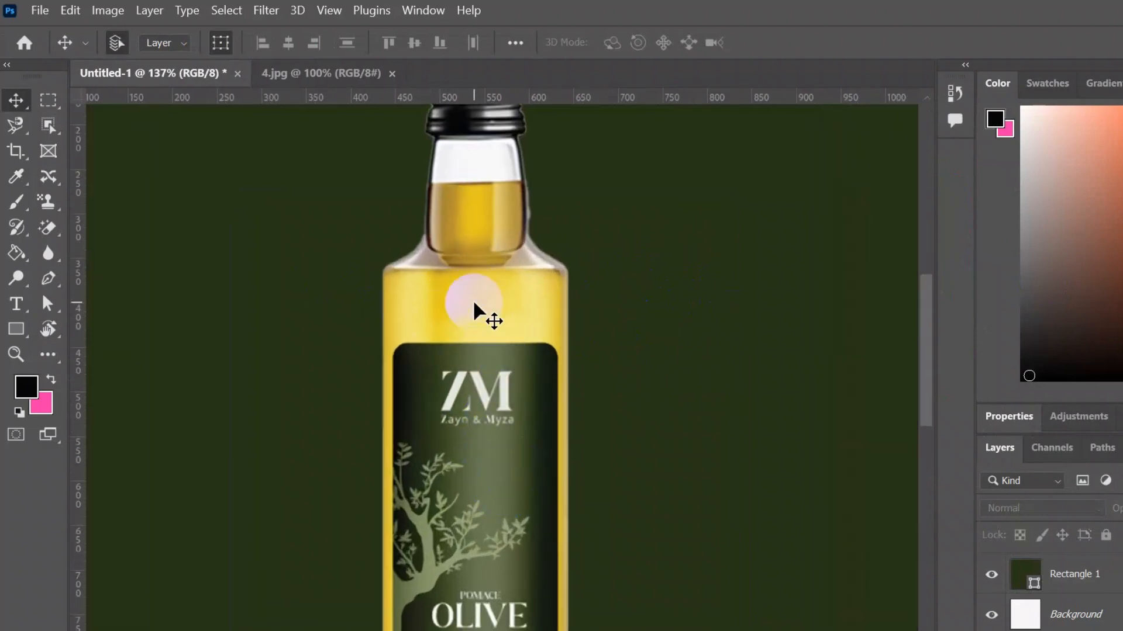
scroll(469, 297, "down", 3)
scroll(468, 298, "down", 2)
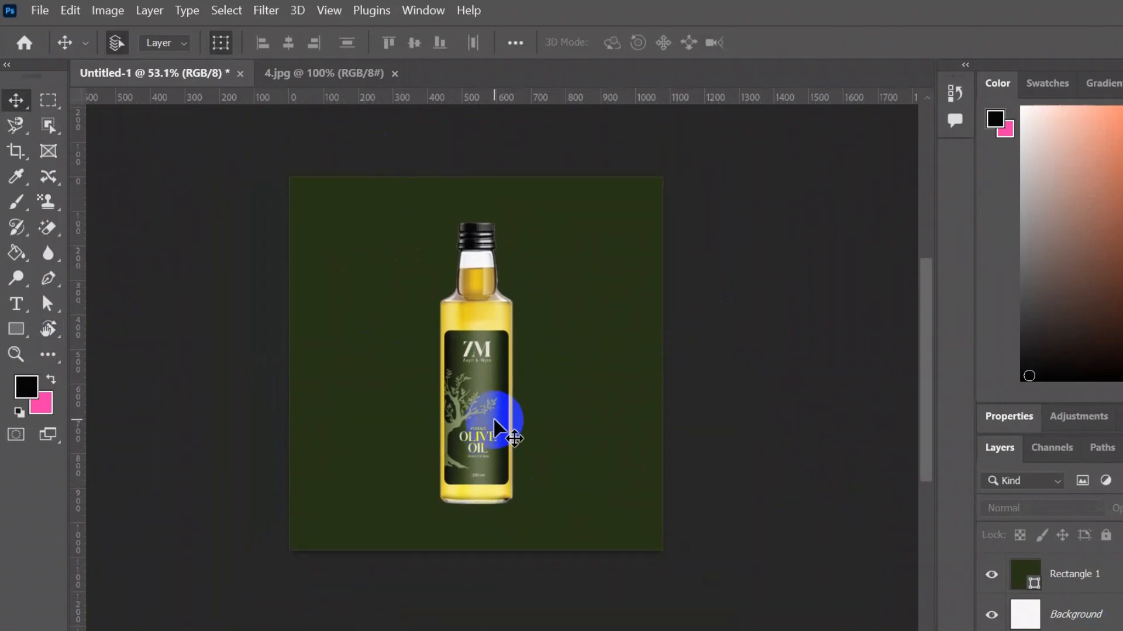
- Switch to the Gradient Tool and rasterize the Rectangle 1 shape layer
left_click(1097, 572)
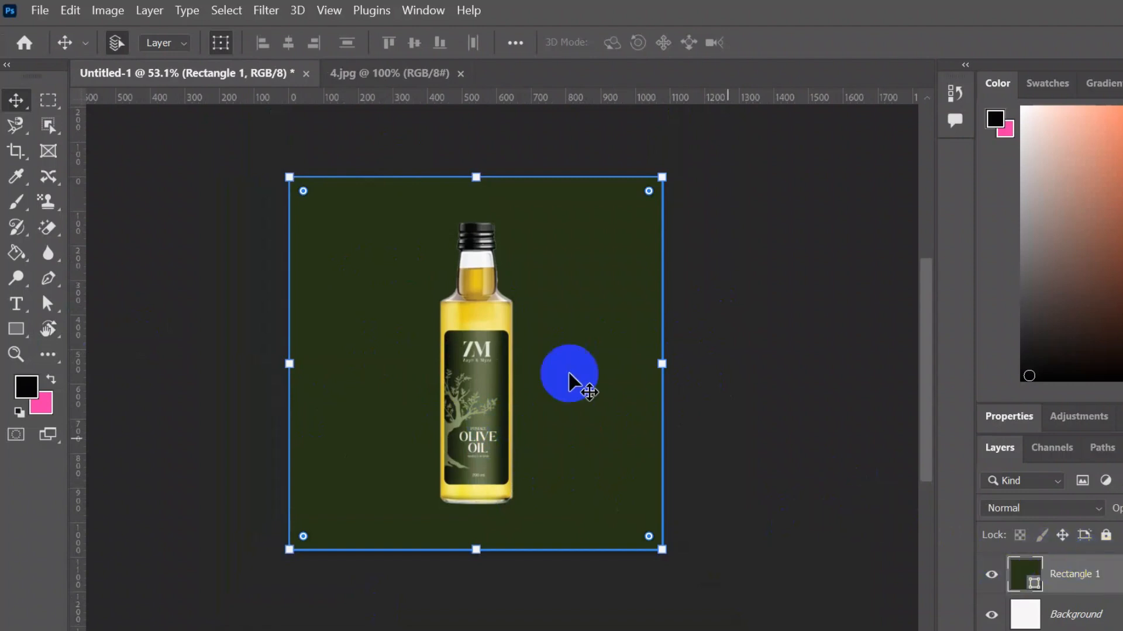
left_click(16, 253)
left_click(99, 247)
left_click(539, 321)
left_click(652, 279)
left_click(502, 283)
left_click(659, 278)
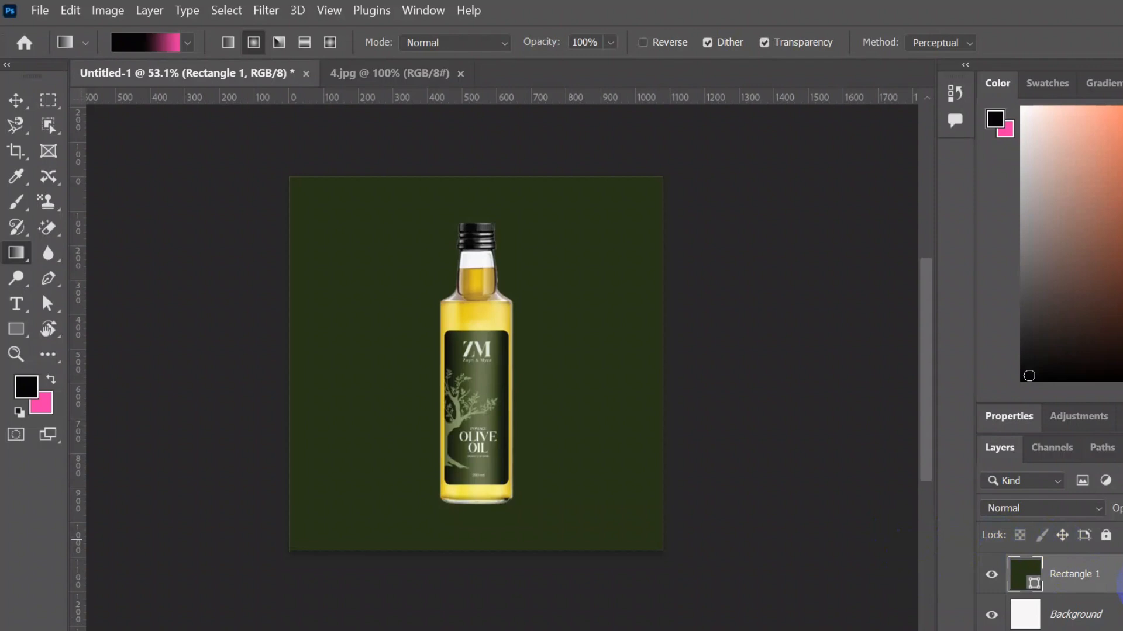
right_click(1119, 582)
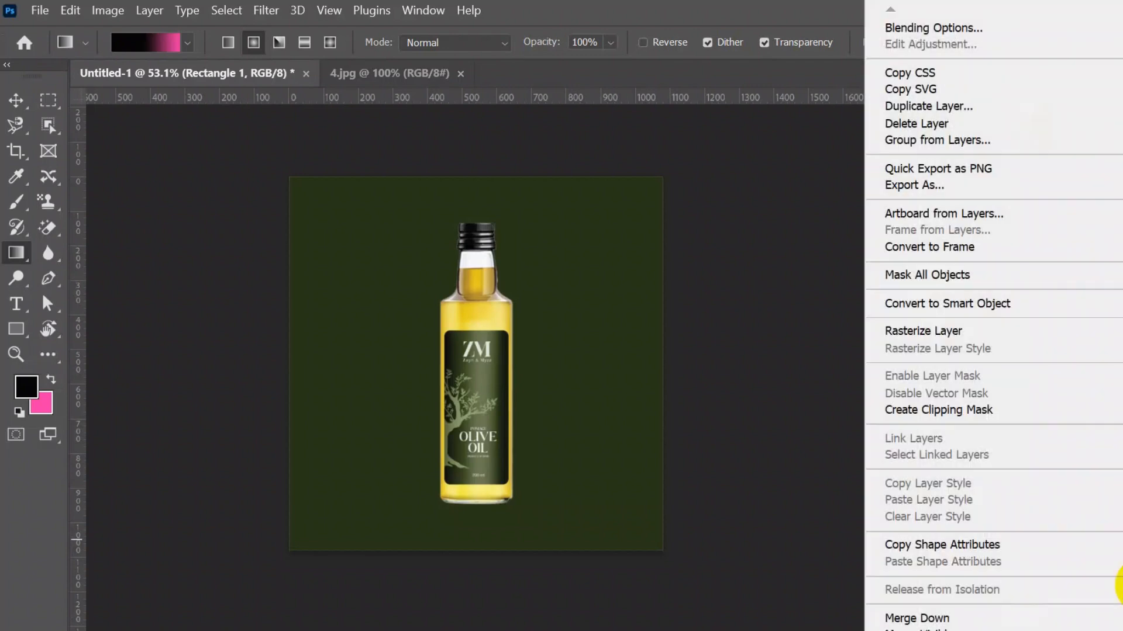
left_click(945, 329)
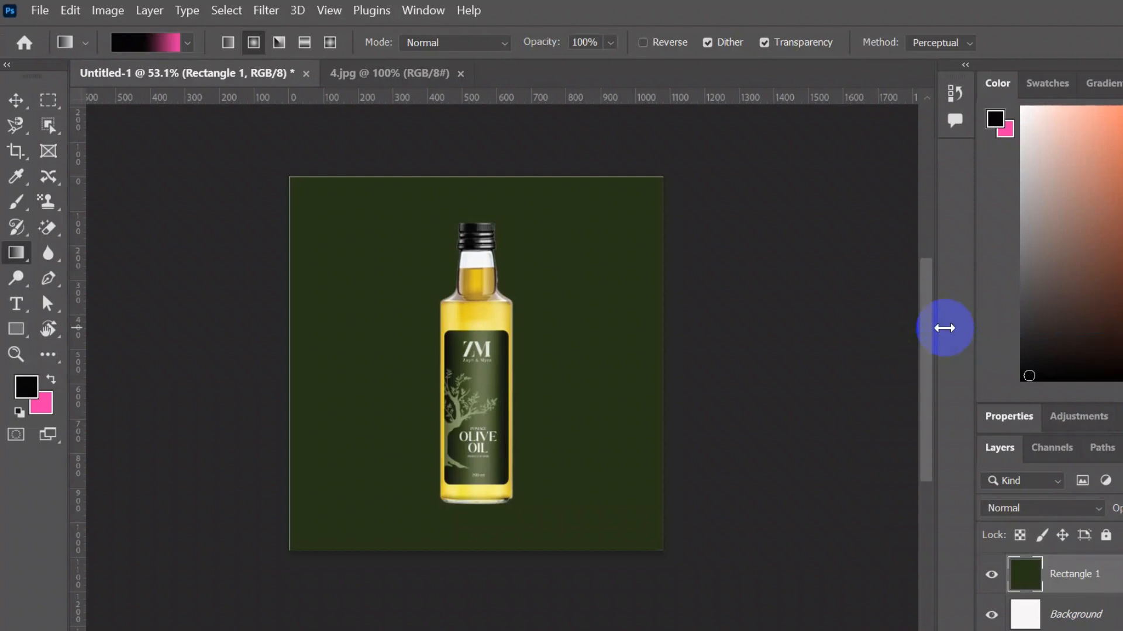
- Try a black-to-pink radial gradient across the rectangle and undo it
left_click_drag(402, 269, 635, 515)
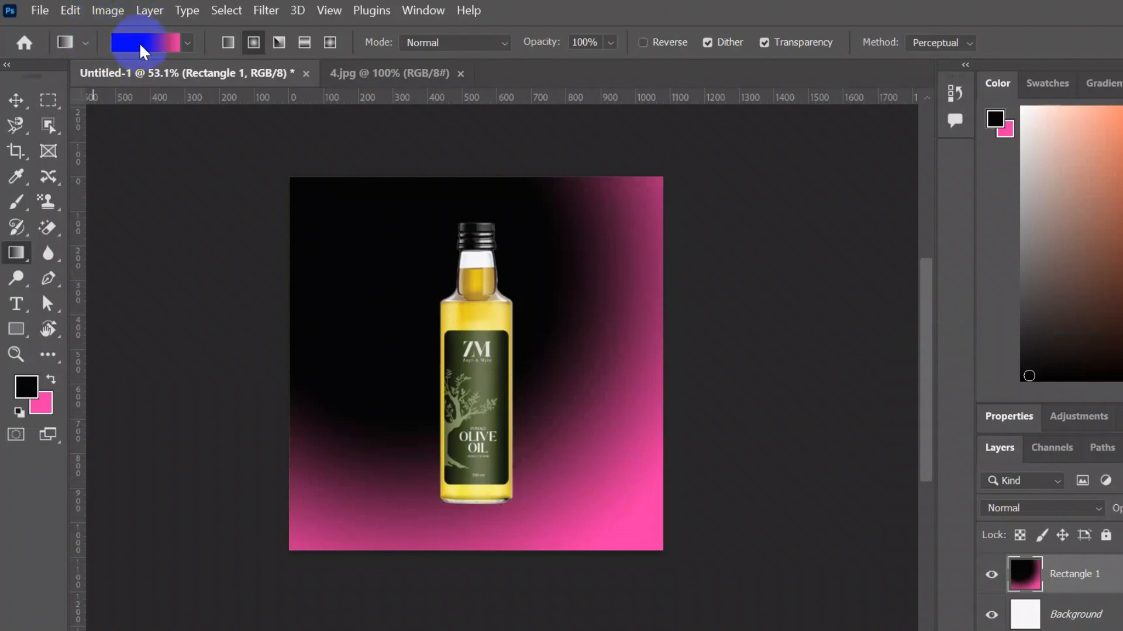
key("ctrl+z")
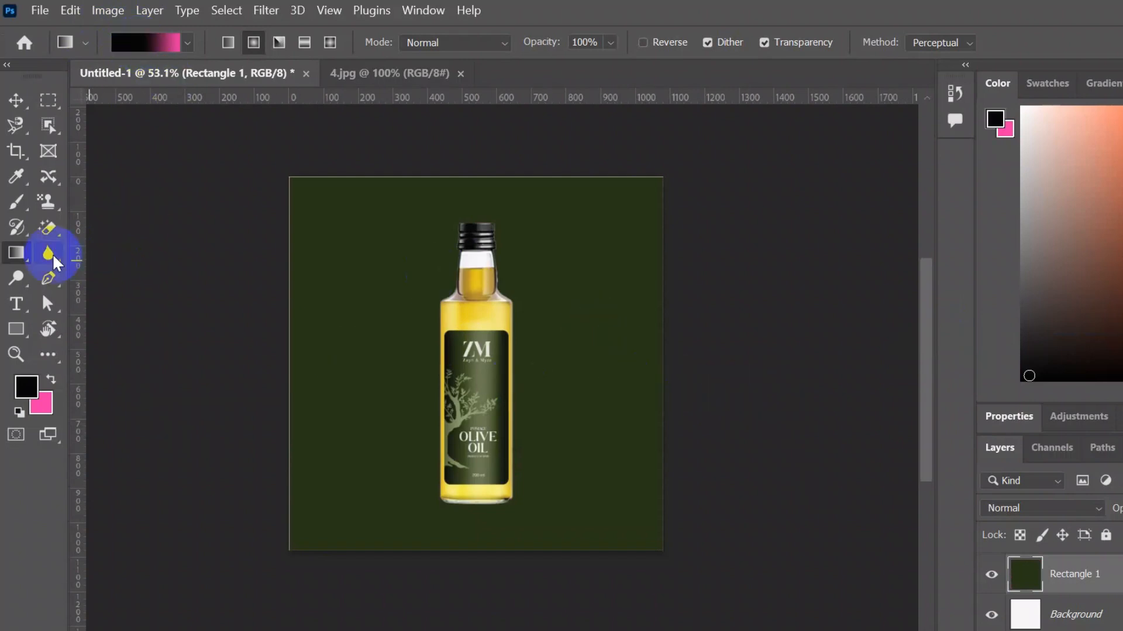
- Sample the background's dark olive green 283518 as the foreground color with the Eyedropper
left_click(13, 182)
left_click(579, 306)
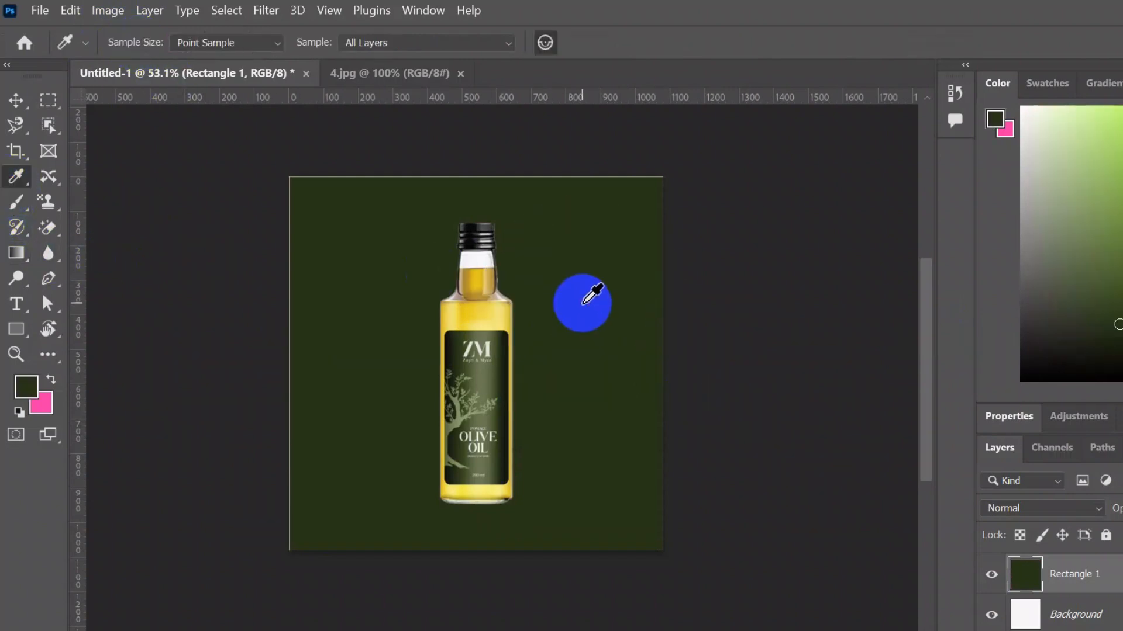
left_click(27, 386)
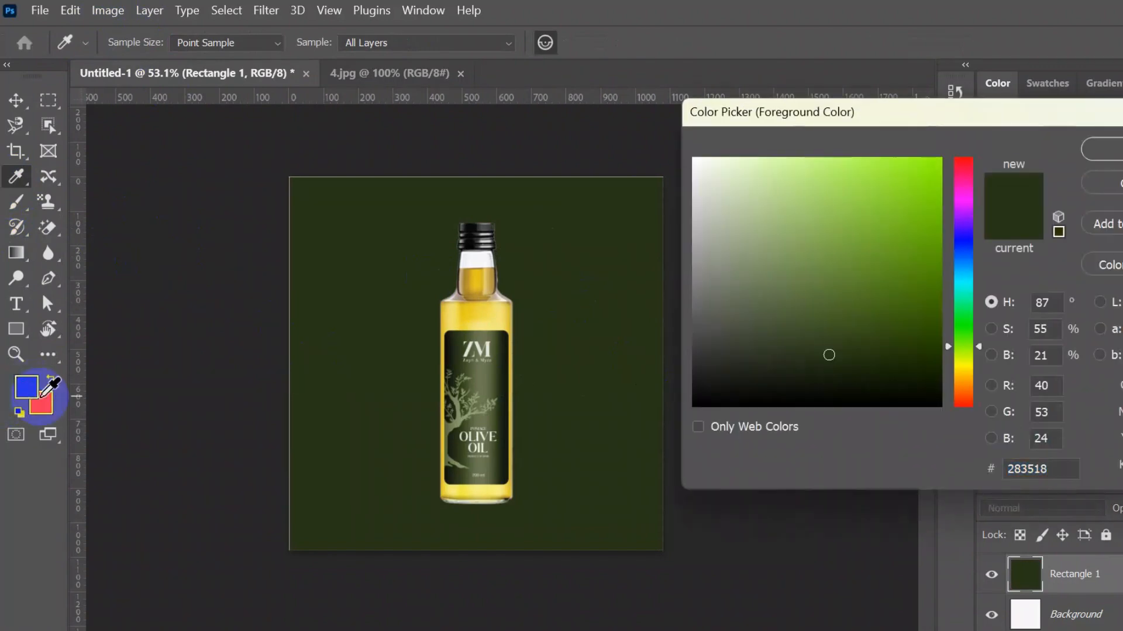
left_click_drag(1053, 471, 970, 473)
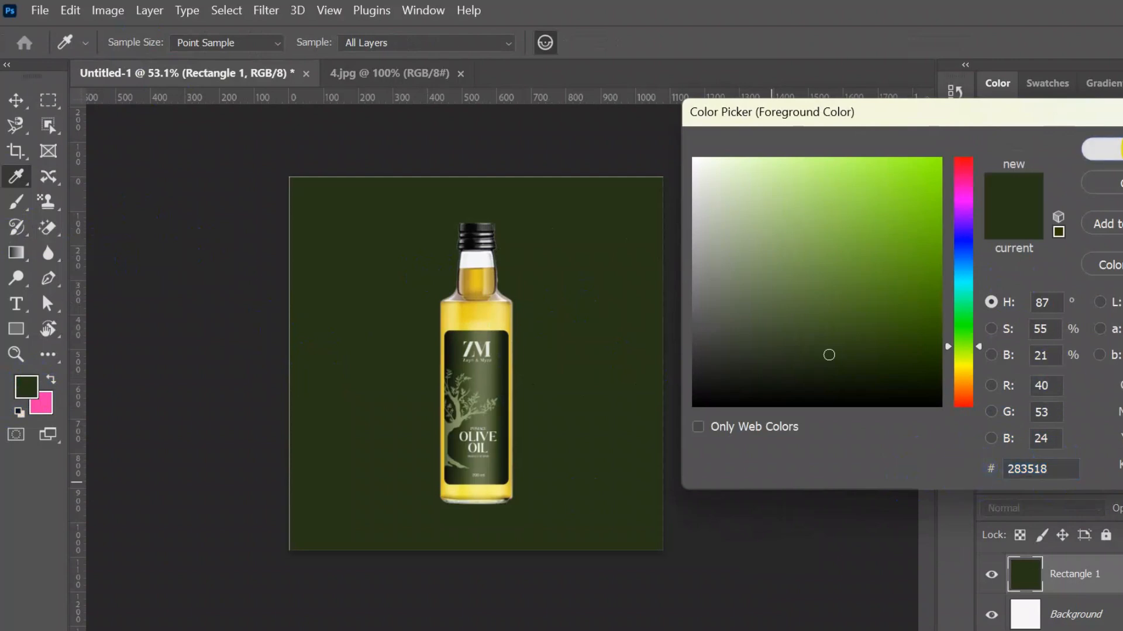
left_click(1120, 149)
- Edit the Gradient Tool's gradient, replacing the pink end stop with light yellow f0ef76 sampled from the bottle
left_click(15, 255)
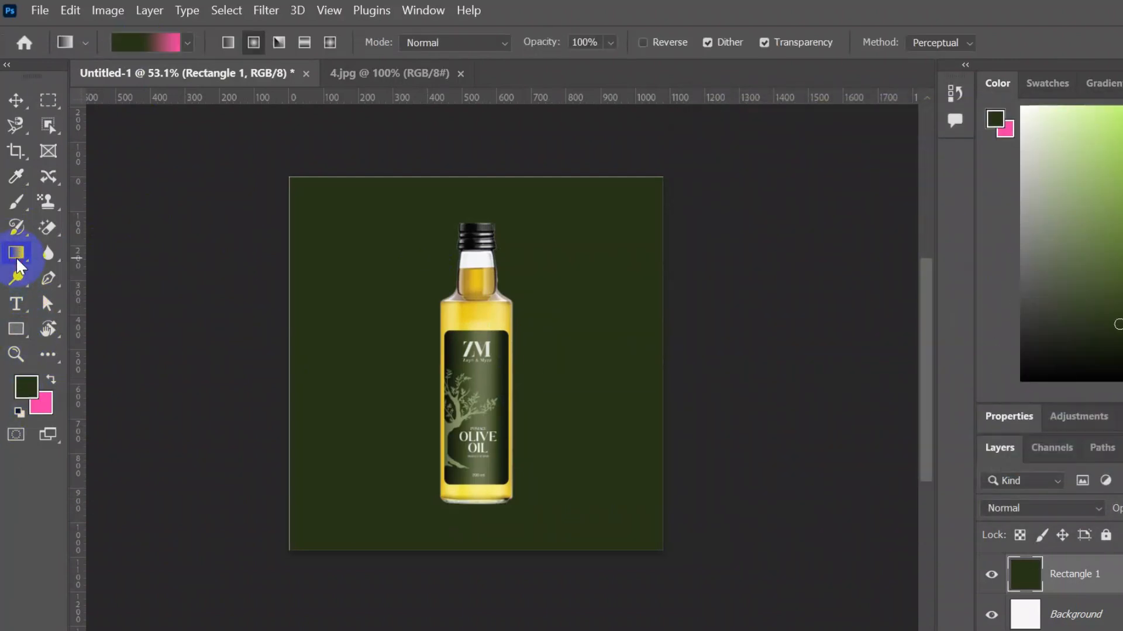
left_click(145, 39)
left_click(828, 30)
left_click(137, 47)
left_click(596, 396)
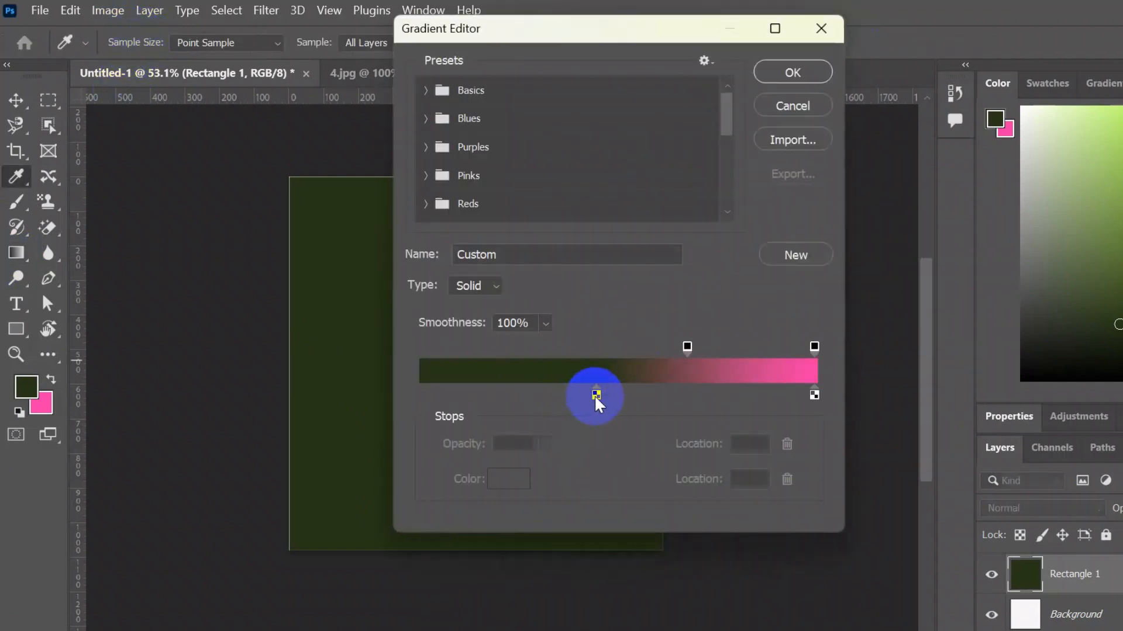
double_click(595, 396)
left_click(1120, 150)
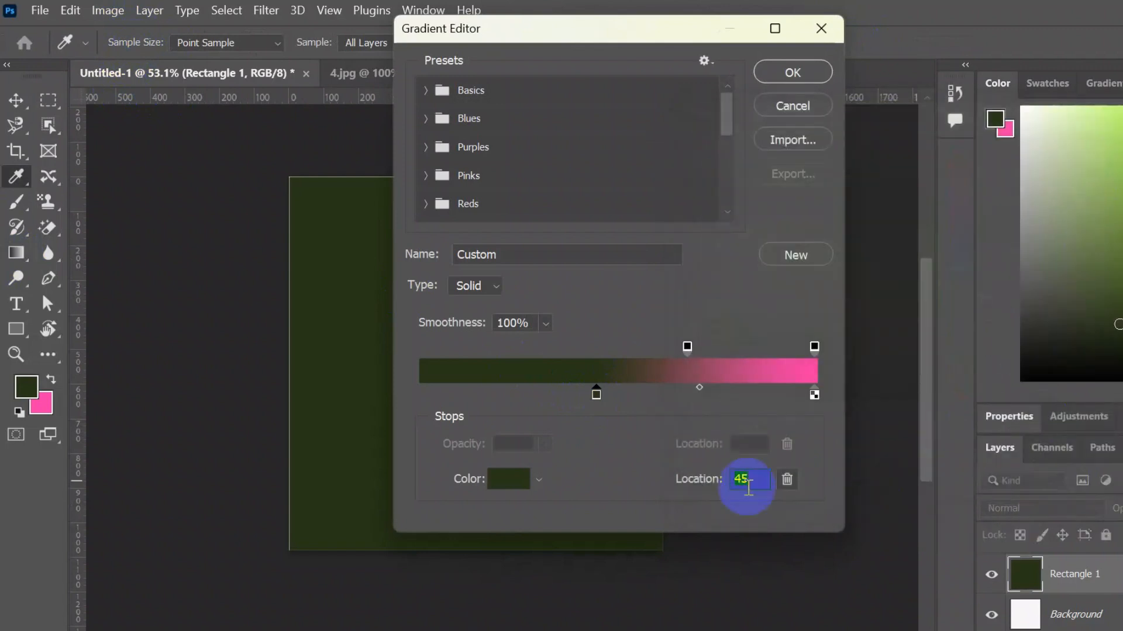
double_click(814, 395)
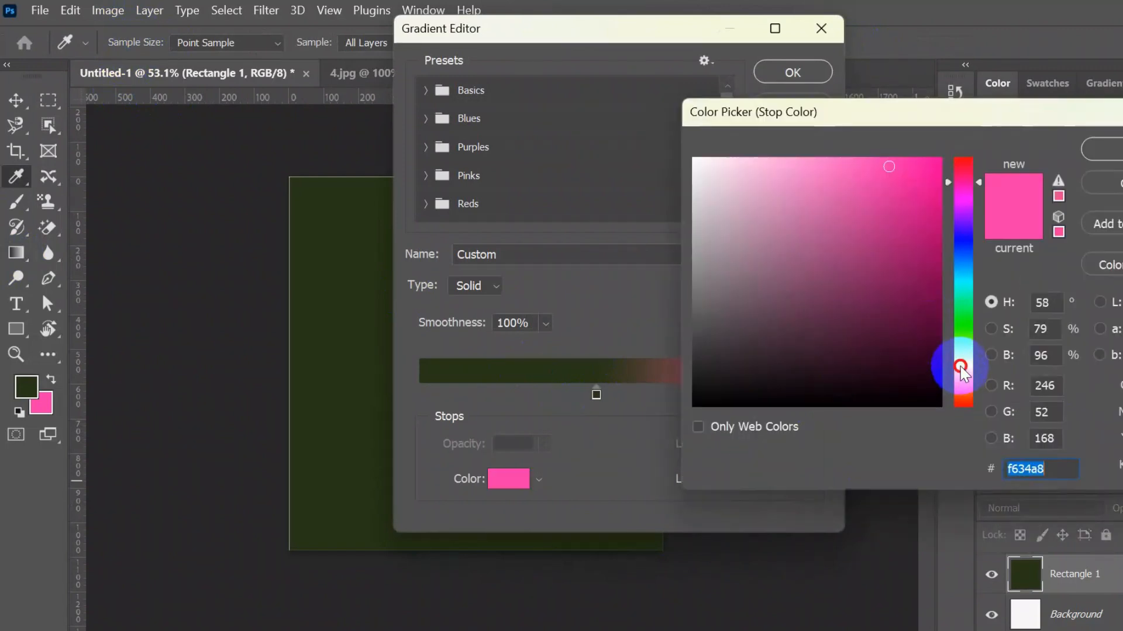
left_click(960, 366)
left_click_drag(891, 181, 890, 171)
left_click_drag(890, 114, 956, 185)
left_click(637, 41)
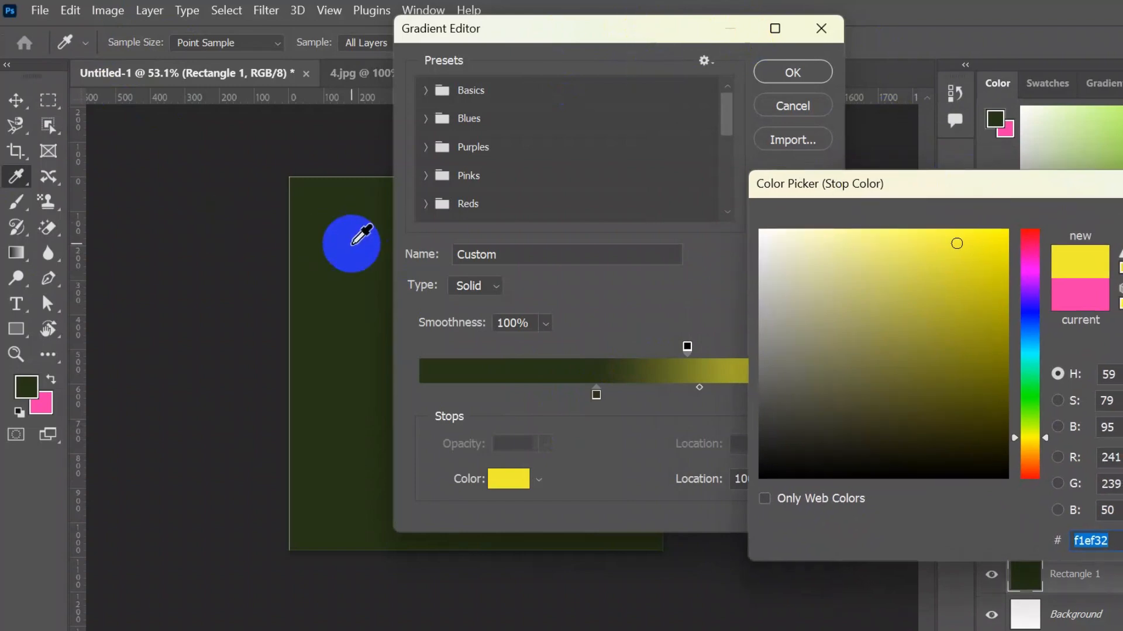
left_click_drag(1120, 186, 801, 233)
left_click(826, 234)
left_click_drag(693, 30, 1011, 83)
left_click(828, 533)
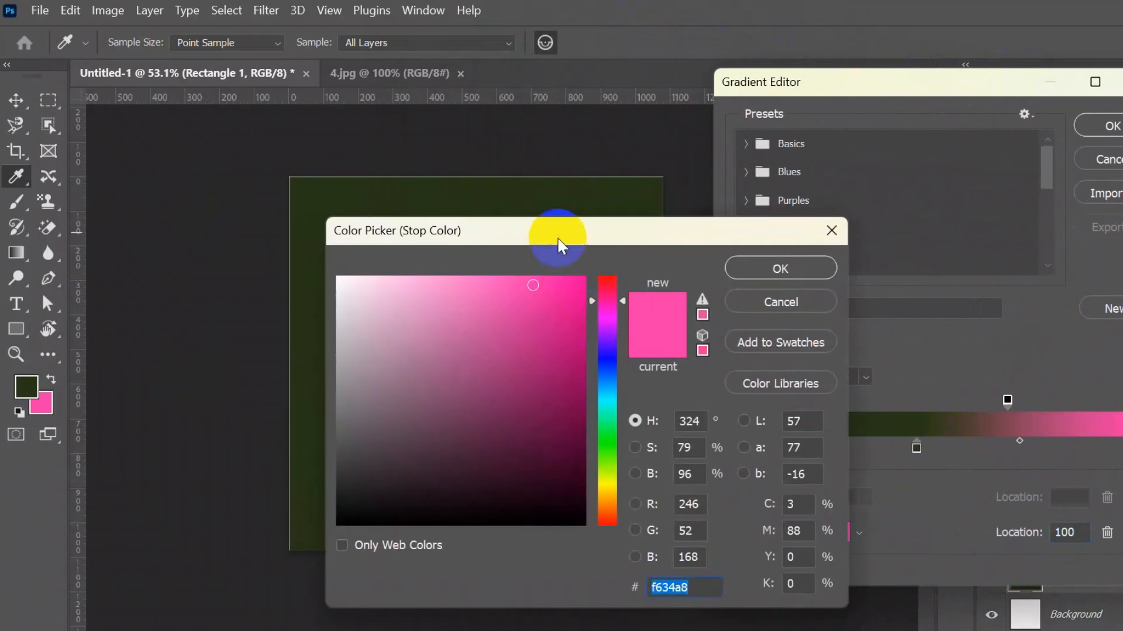
left_click_drag(556, 243, 1051, 219)
left_click(488, 280)
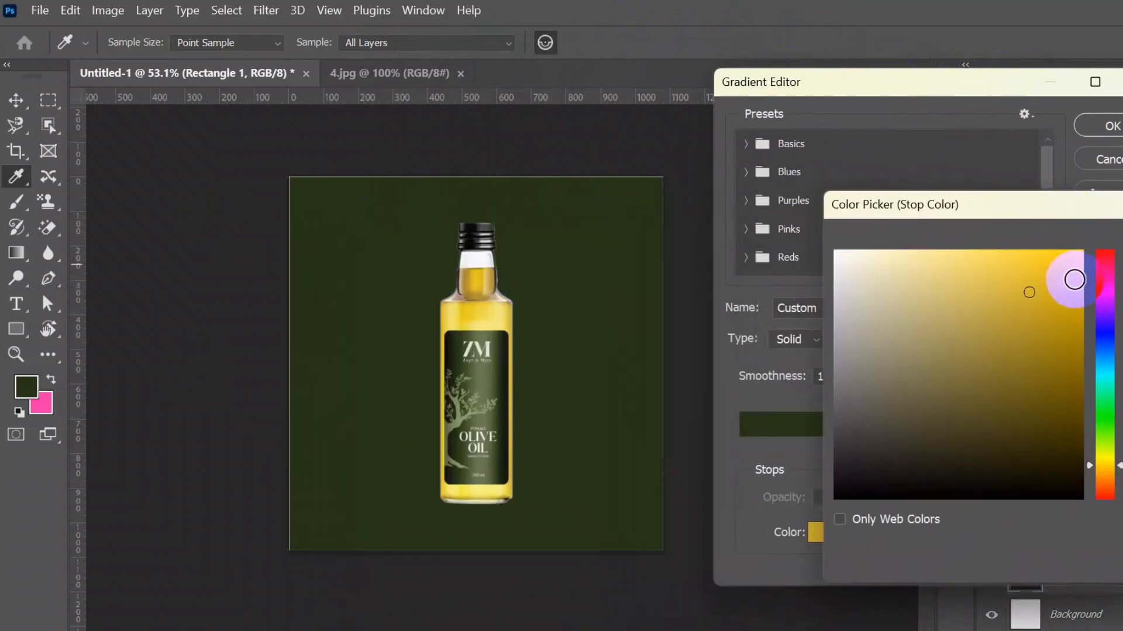
left_click(487, 494)
left_click_drag(1026, 233, 808, 248)
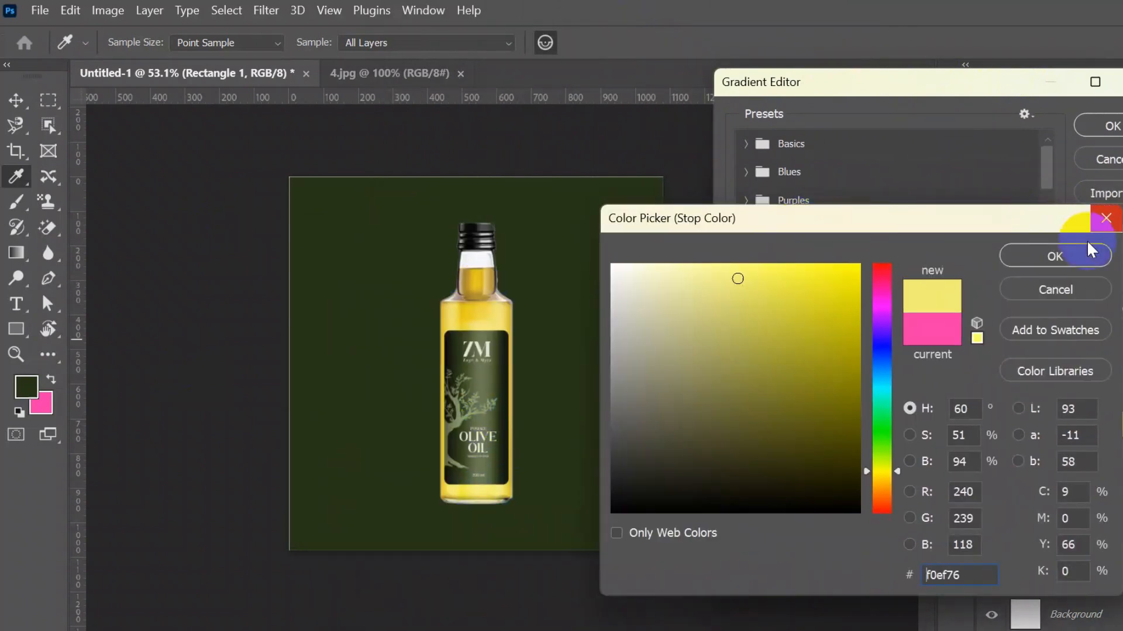
left_click(1079, 247)
left_click(1100, 126)
- Try a radial gradient with yellow edges across the rectangle and undo it
left_click_drag(489, 376, 756, 500)
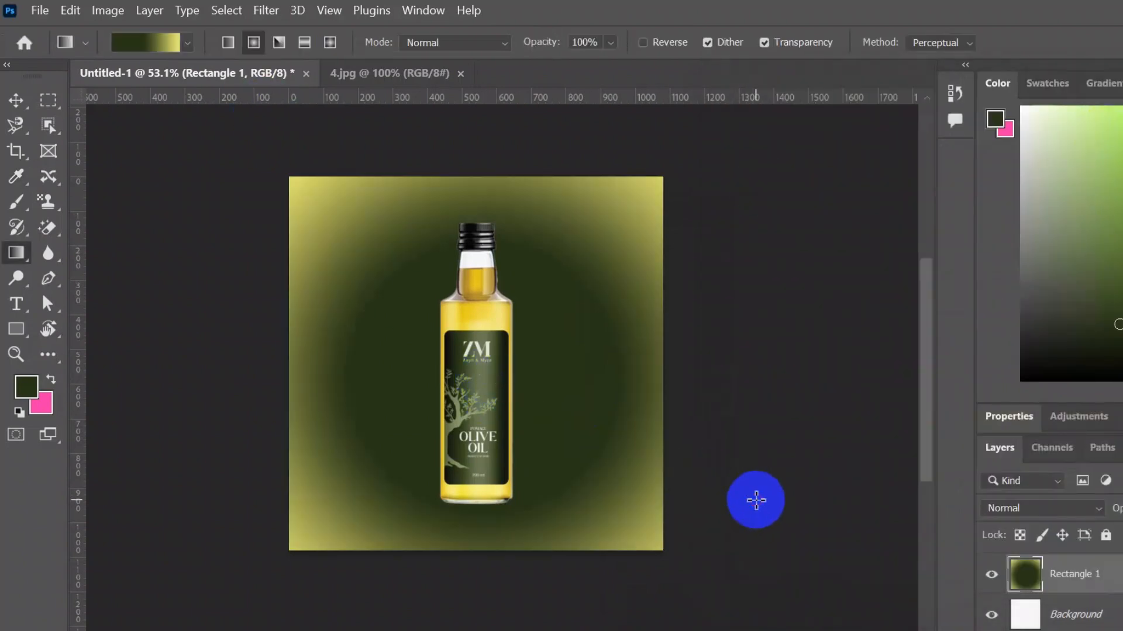
key("ctrl+z")
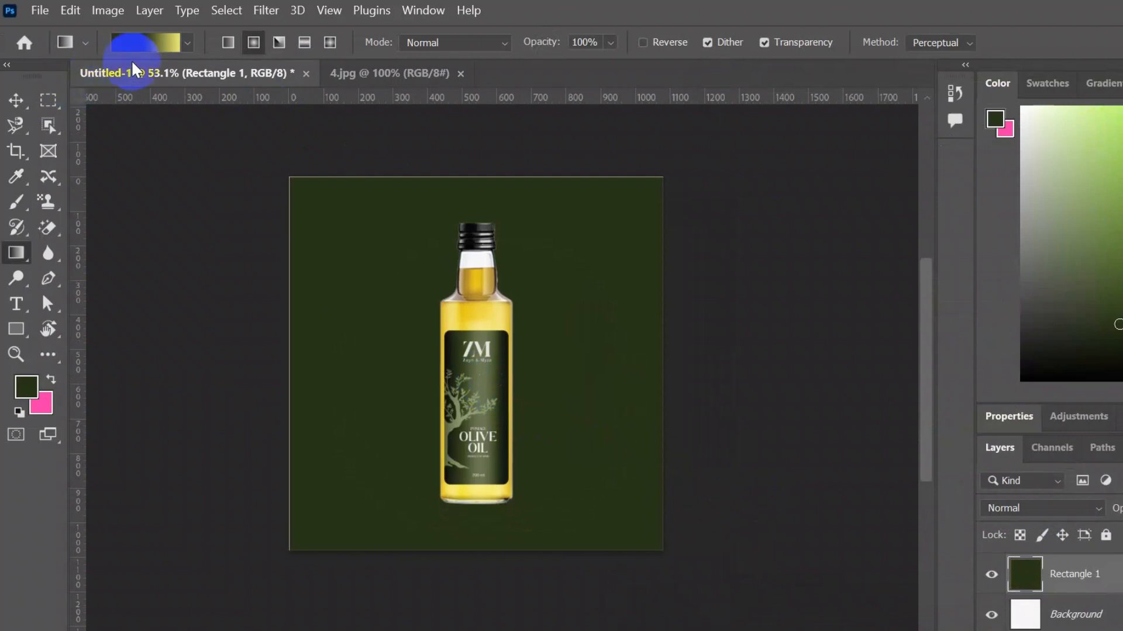
- Rearrange the gradient stops so light yellow sits at 14% location and dark green at the far end
left_click(146, 42)
left_click(1118, 449)
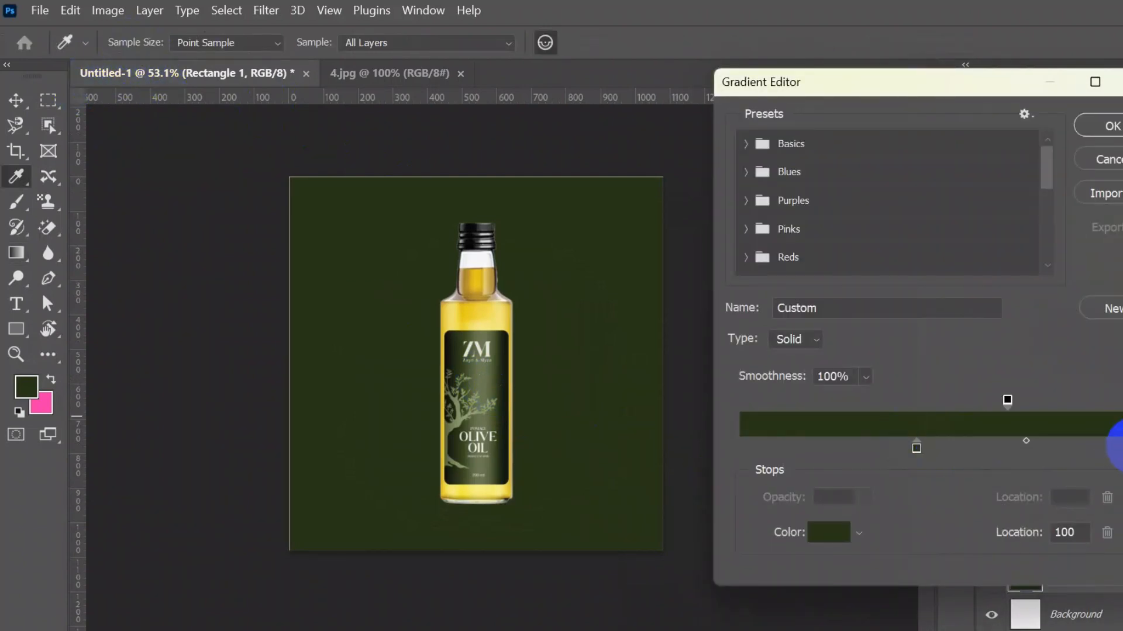
left_click_drag(1118, 449, 1092, 446)
left_click(952, 439)
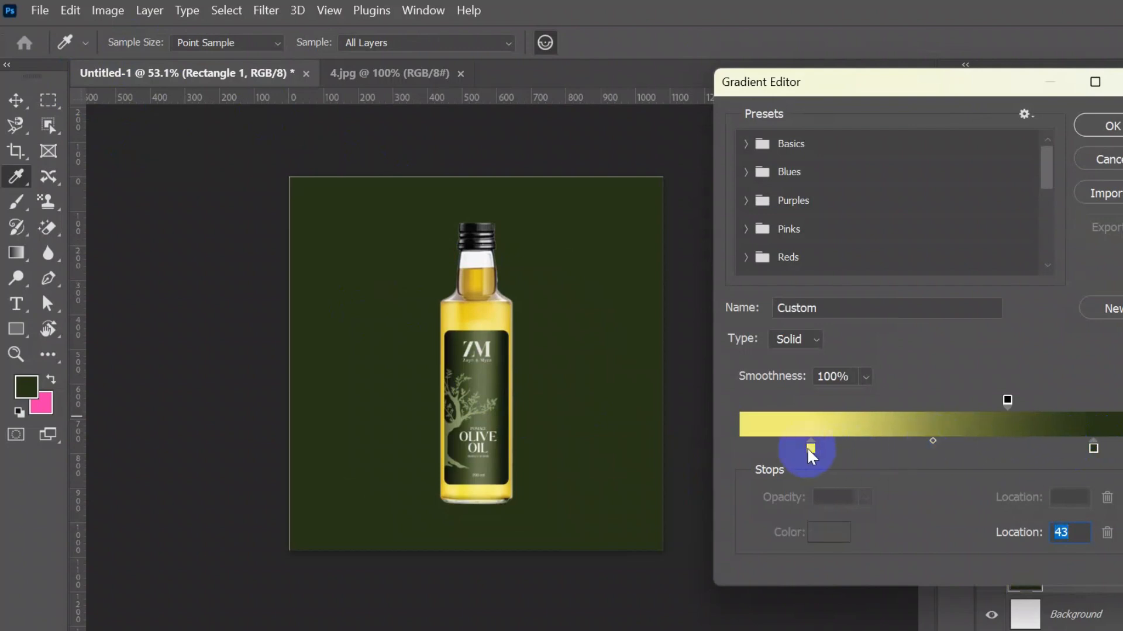
left_click_drag(809, 448, 794, 451)
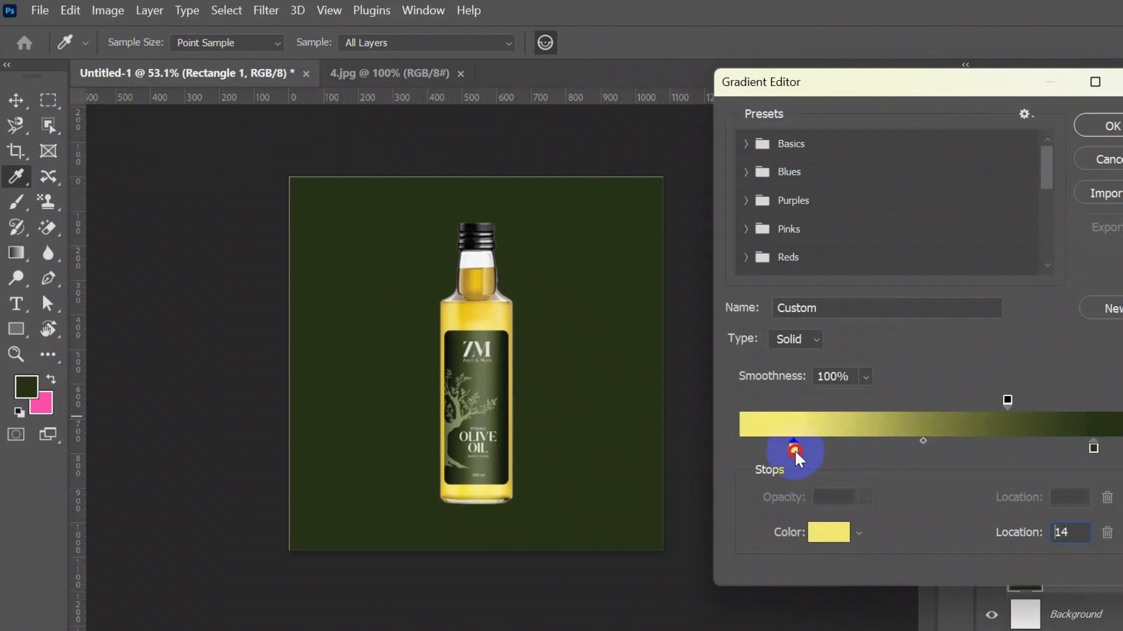
left_click(1108, 124)
- Draw a radial gradient outward from the bottle's centre across the rectangle, undoing a stray second gradient
left_click_drag(476, 360, 735, 436)
left_click_drag(586, 415, 511, 407)
scroll(511, 406, "up", 1)
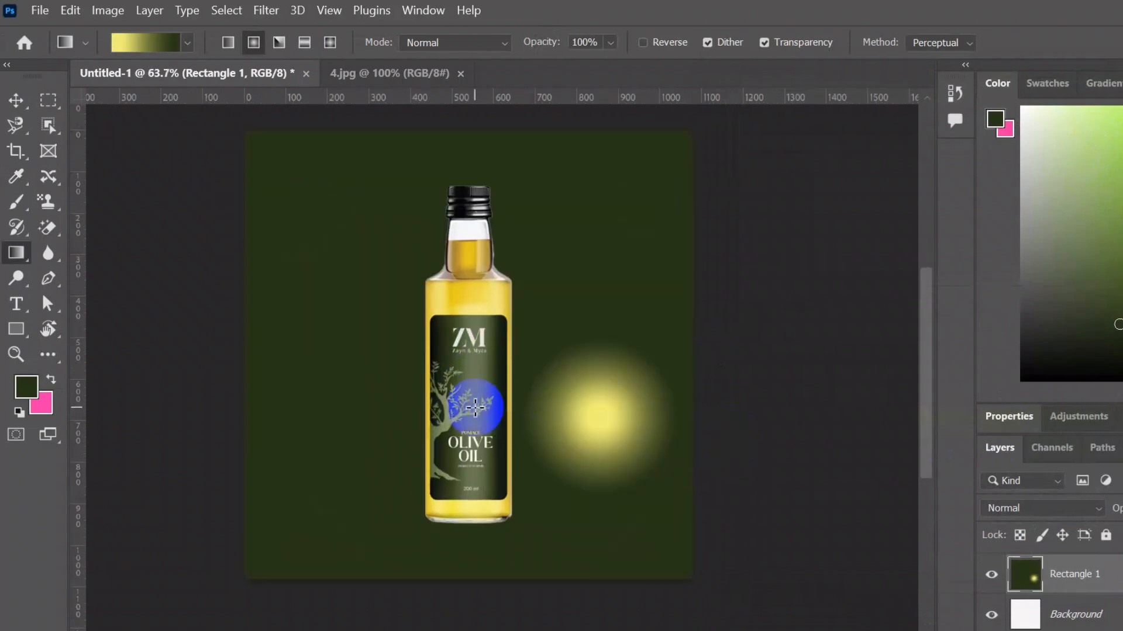
key("ctrl+z")
- Zoom in to inspect the bottle cap's edges against the new gradient background
left_click(16, 100)
left_click(752, 492)
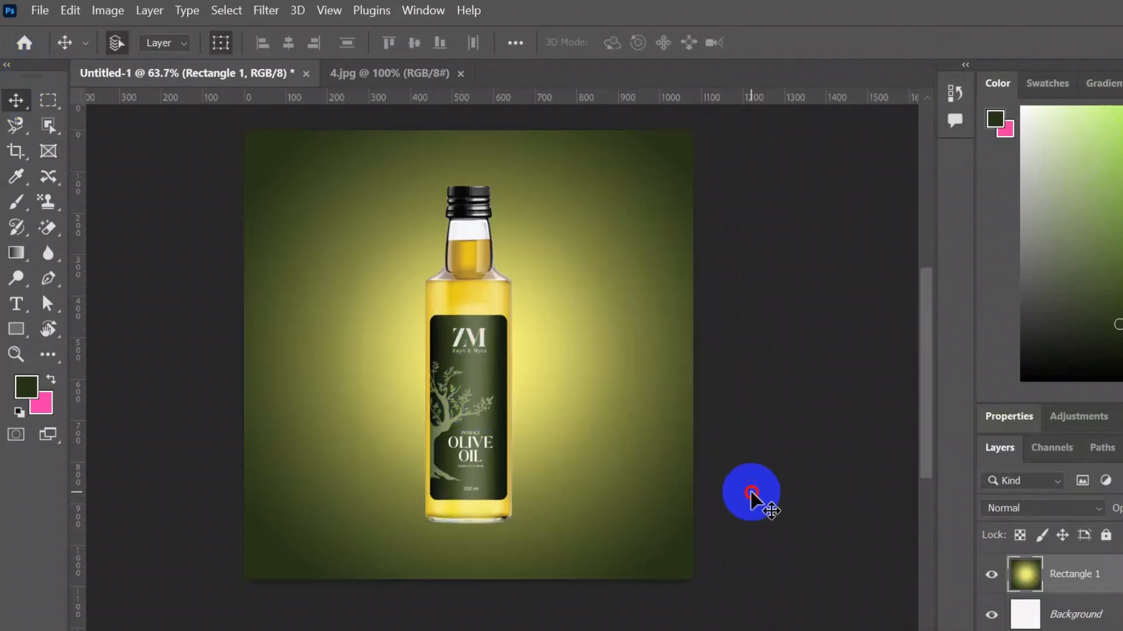
left_click(1121, 578)
left_click(1105, 535)
scroll(465, 279, "up", 6)
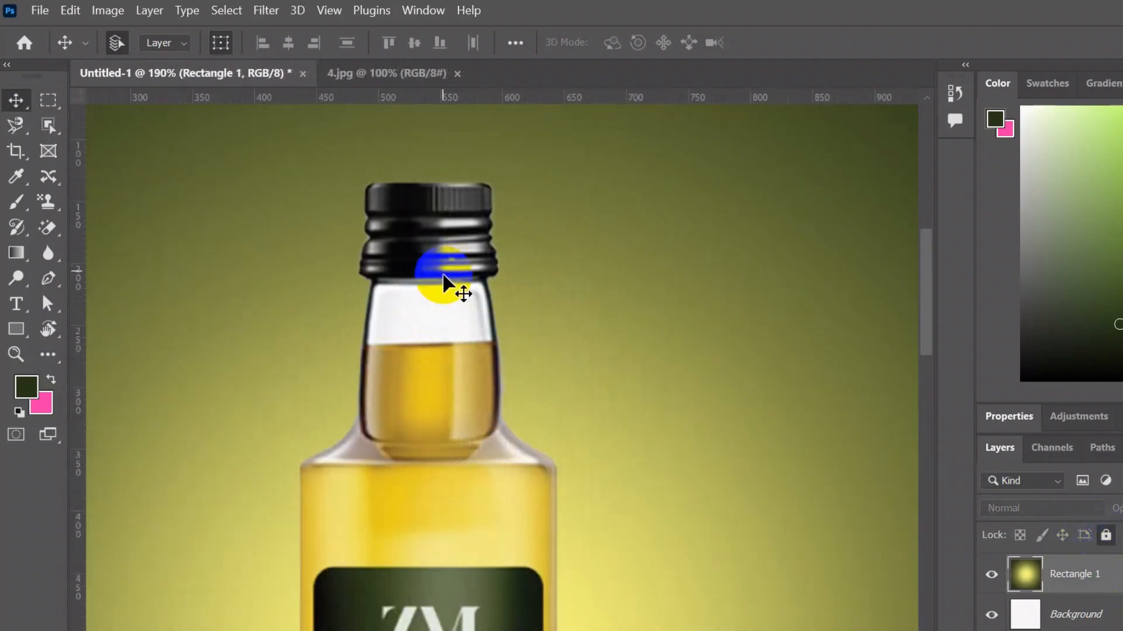
scroll(466, 286, "up", 8)
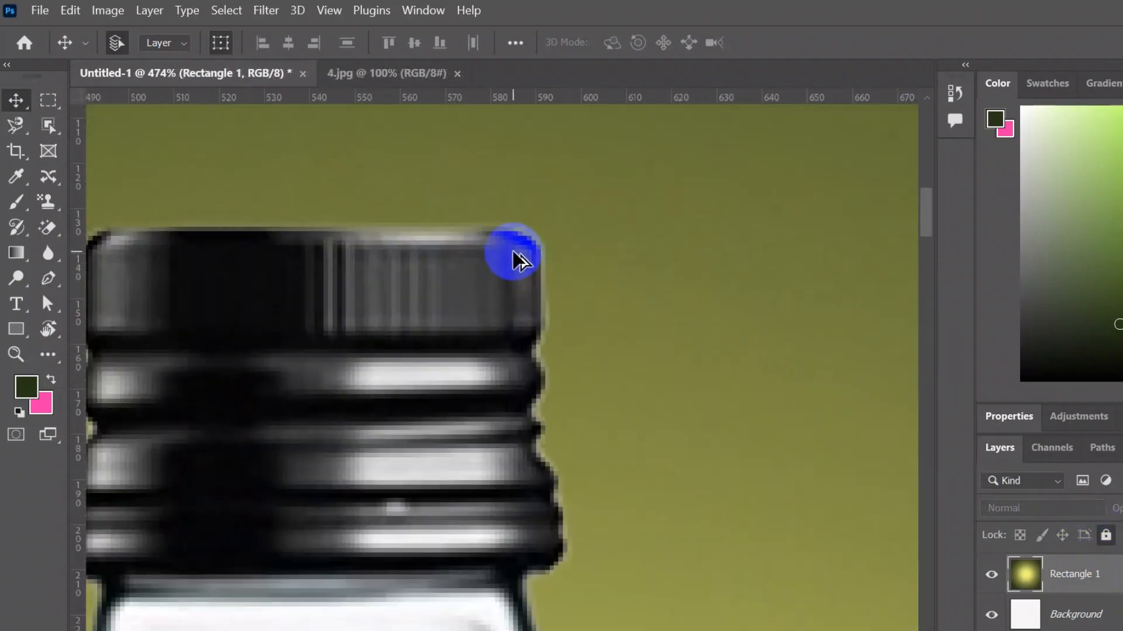
scroll(520, 252, "down", 6)
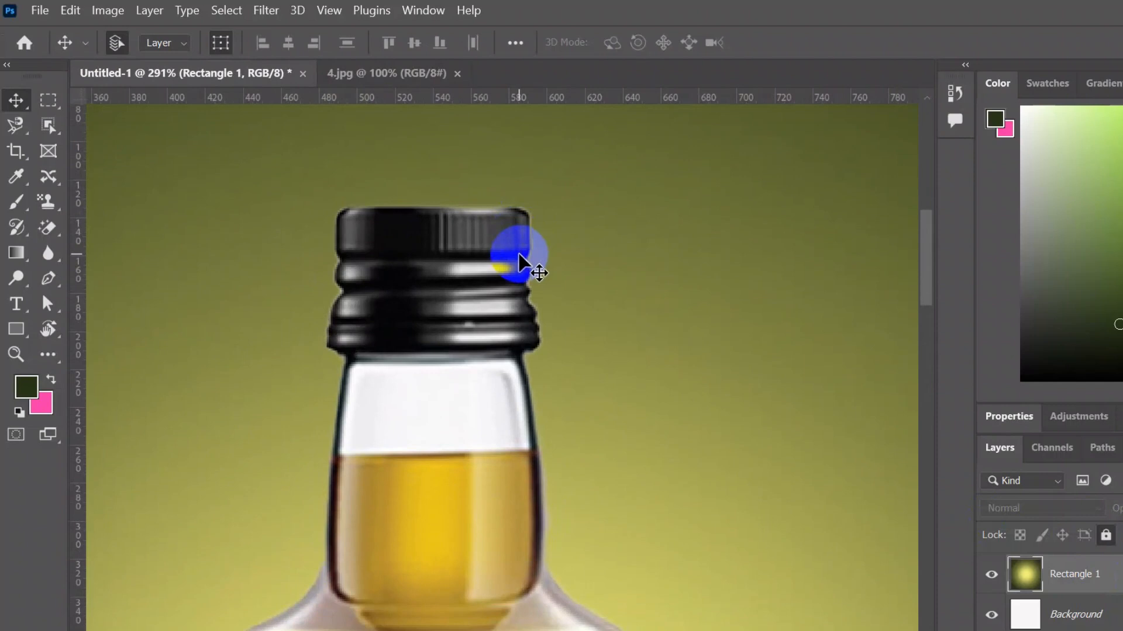
- Soften the bottle cap and neck edges on Layer 1 with the Blur tool at brush size 15
left_click(59, 256)
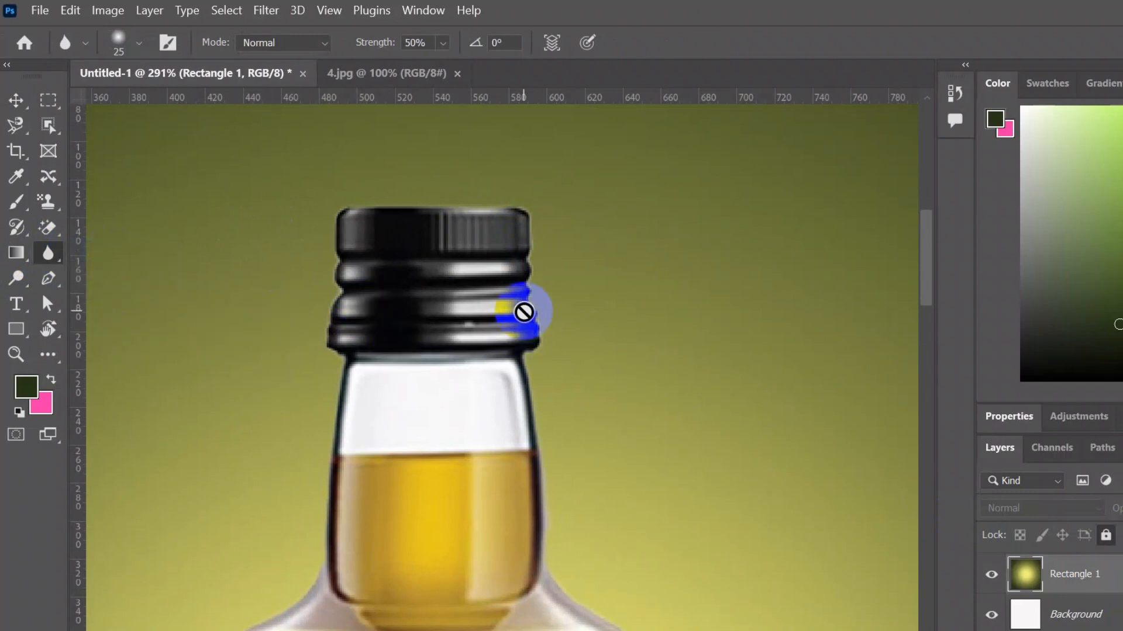
scroll(553, 355, "down", 2)
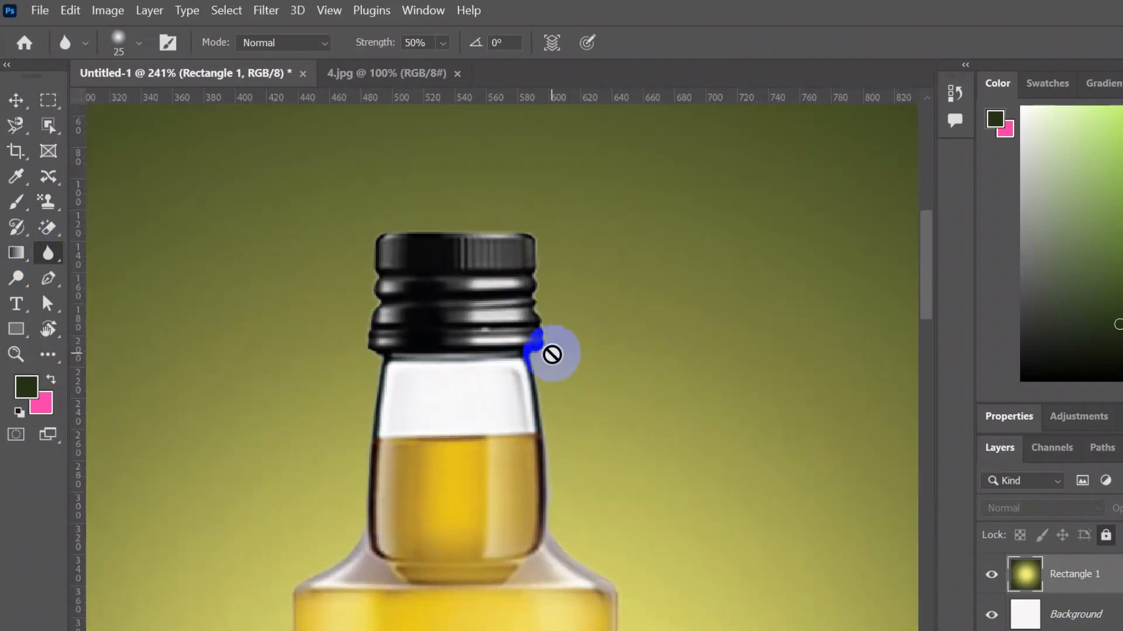
left_click(1015, 578)
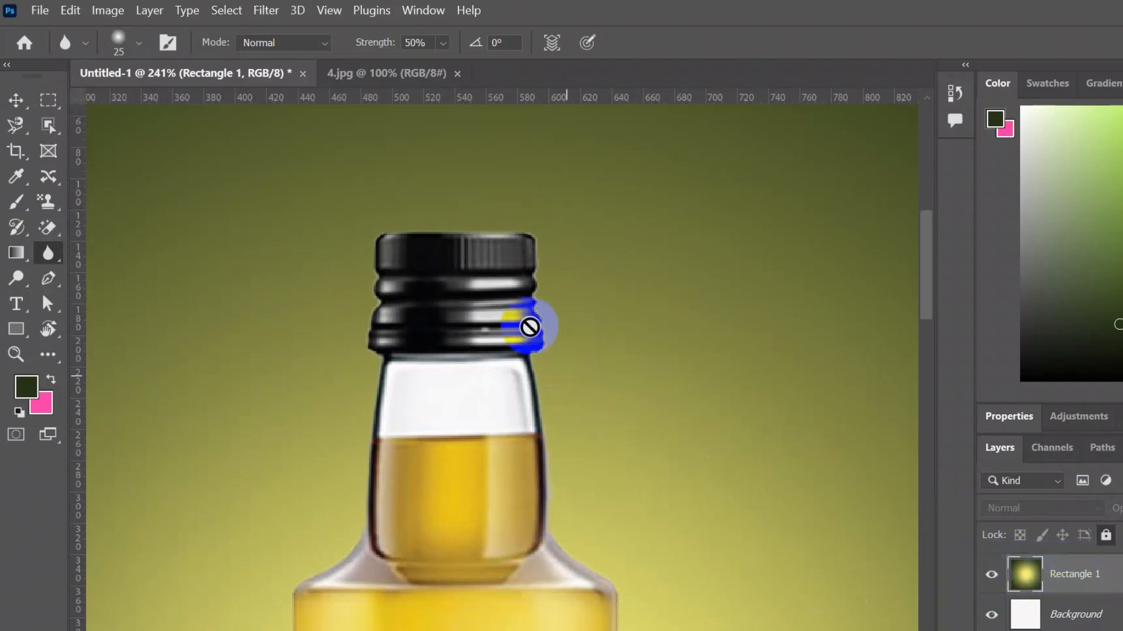
left_click(503, 322)
scroll(1121, 576, "up", 1)
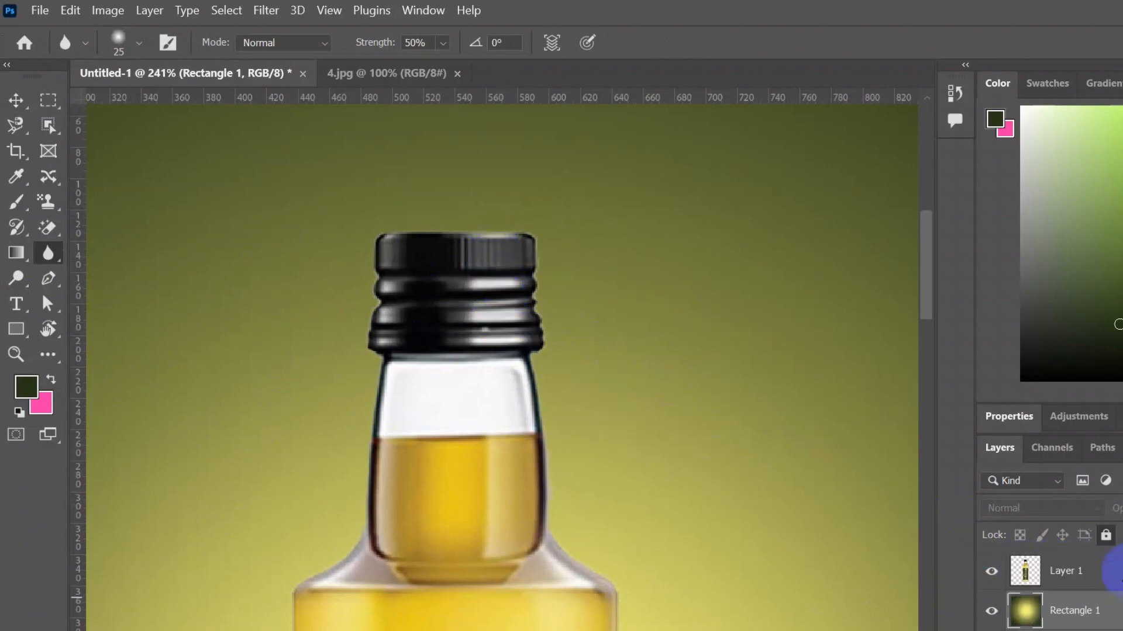
left_click(1111, 577)
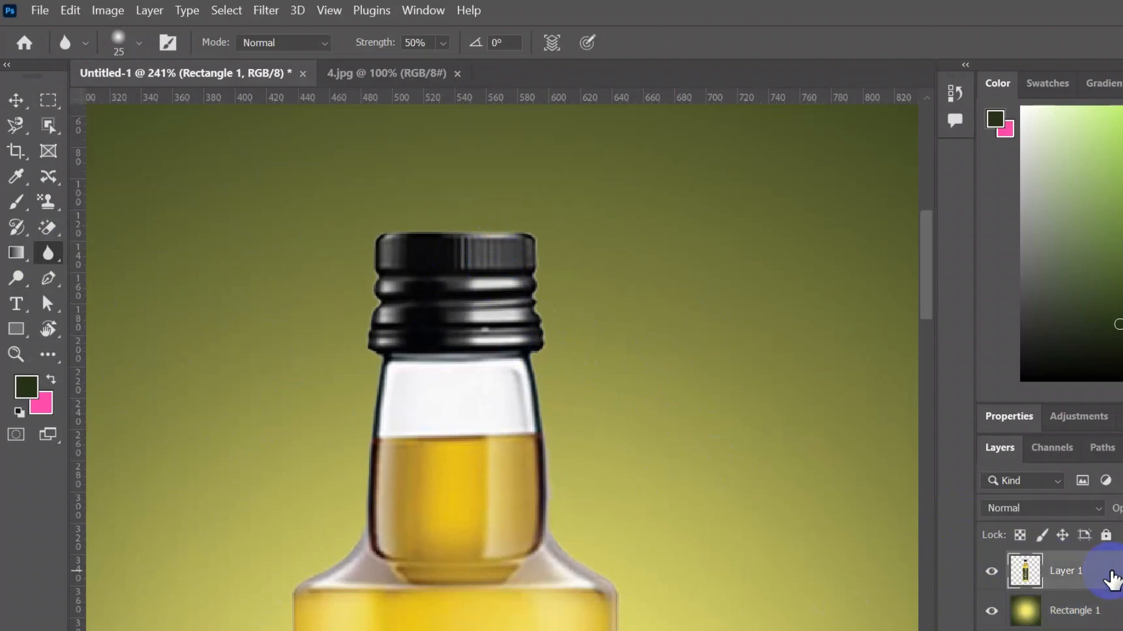
scroll(526, 258, "up", 3)
scroll(504, 244, "up", 3)
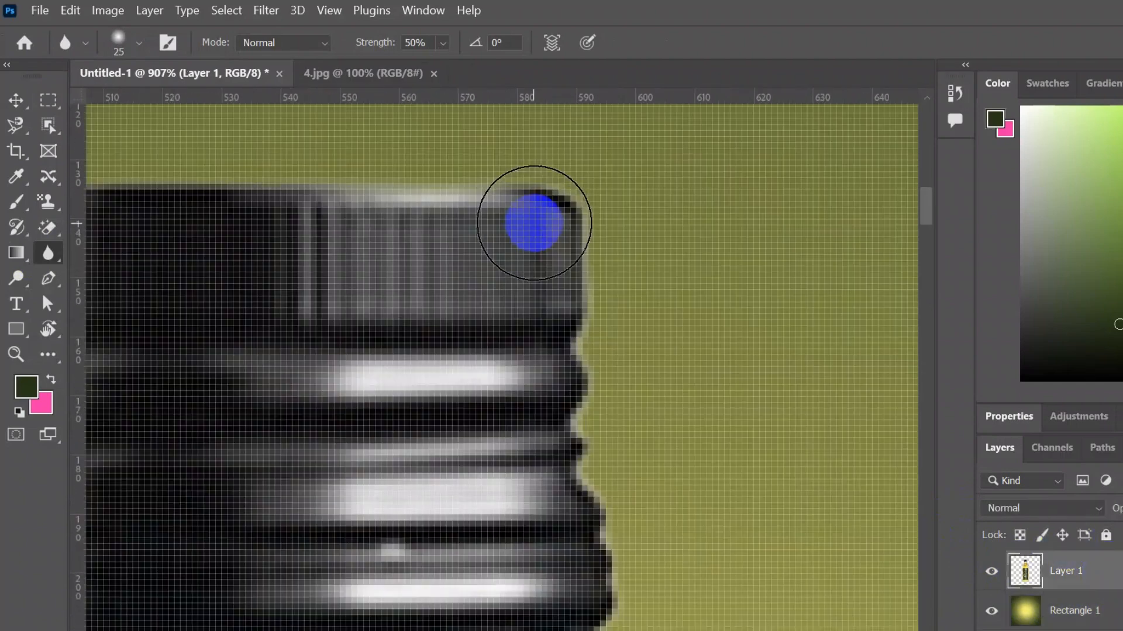
scroll(539, 221, "down", 2)
key("bracketleft")
key("bracketleft")
key("bracketright")
key("bracketright")
scroll(571, 221, "up", 1)
mouse_move(572, 238)
left_mouse_down()
mouse_move(546, 230)
mouse_move(594, 506)
mouse_move(561, 223)
mouse_move(539, 223)
left_mouse_up()
left_click_drag(376, 223, 606, 245)
left_click_drag(375, 264, 362, 258)
mouse_move(363, 368)
left_mouse_down()
mouse_move(416, 216)
mouse_move(387, 398)
mouse_move(396, 330)
left_mouse_up()
mouse_move(415, 449)
left_mouse_down()
mouse_move(421, 255)
mouse_move(401, 395)
left_mouse_up()
left_click_drag(403, 497, 471, 294)
mouse_move(472, 294)
left_mouse_down()
mouse_move(473, 432)
mouse_move(498, 530)
mouse_move(644, 309)
left_mouse_up()
mouse_move(605, 273)
left_mouse_down()
mouse_move(582, 288)
mouse_move(594, 255)
mouse_move(579, 287)
left_mouse_up()
left_click_drag(567, 327, 567, 170)
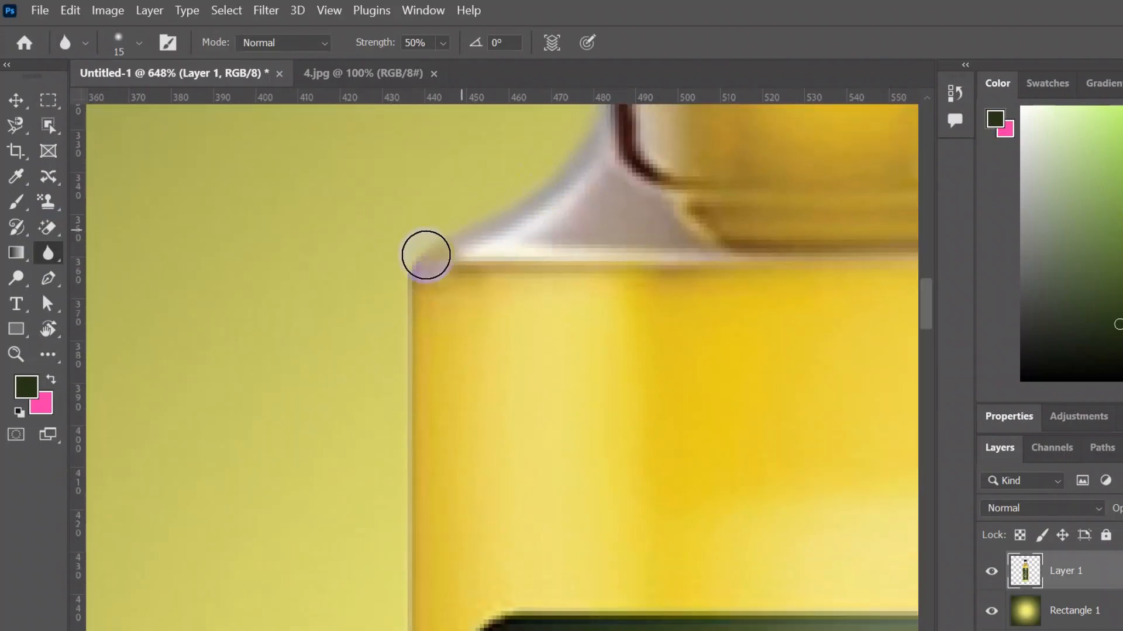
- Blur the bottle's left edge and bottom-left corner on Layer 1 with the Blur tool
scroll(405, 481, "down", 10)
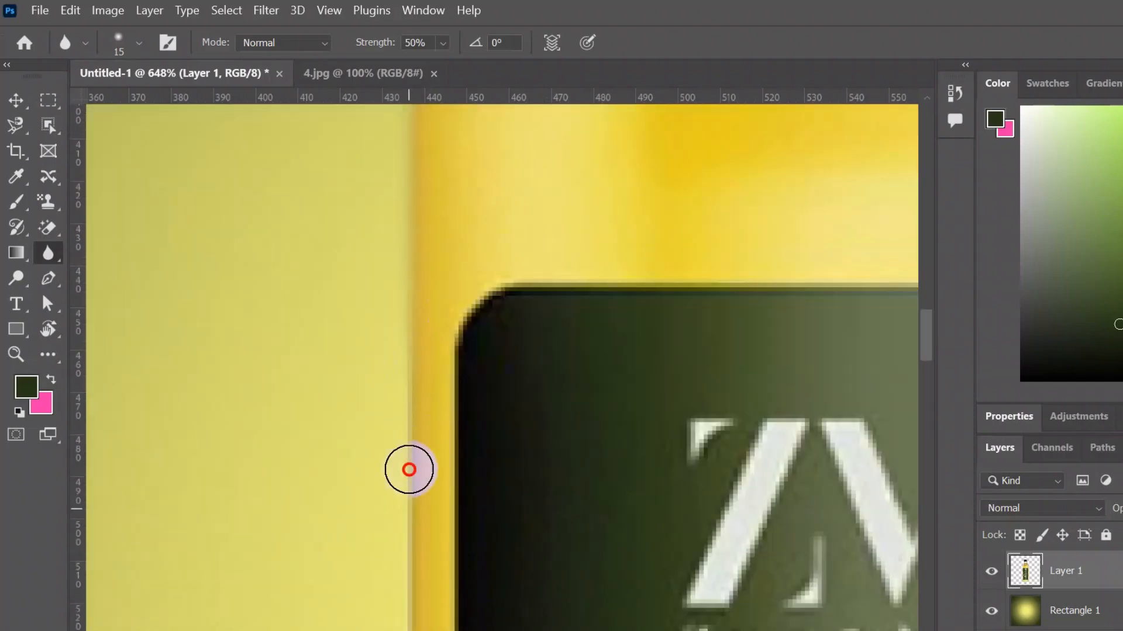
scroll(398, 409, "down", 2)
mouse_move(399, 381)
left_mouse_down()
mouse_move(398, 438)
mouse_move(416, 453)
left_mouse_up()
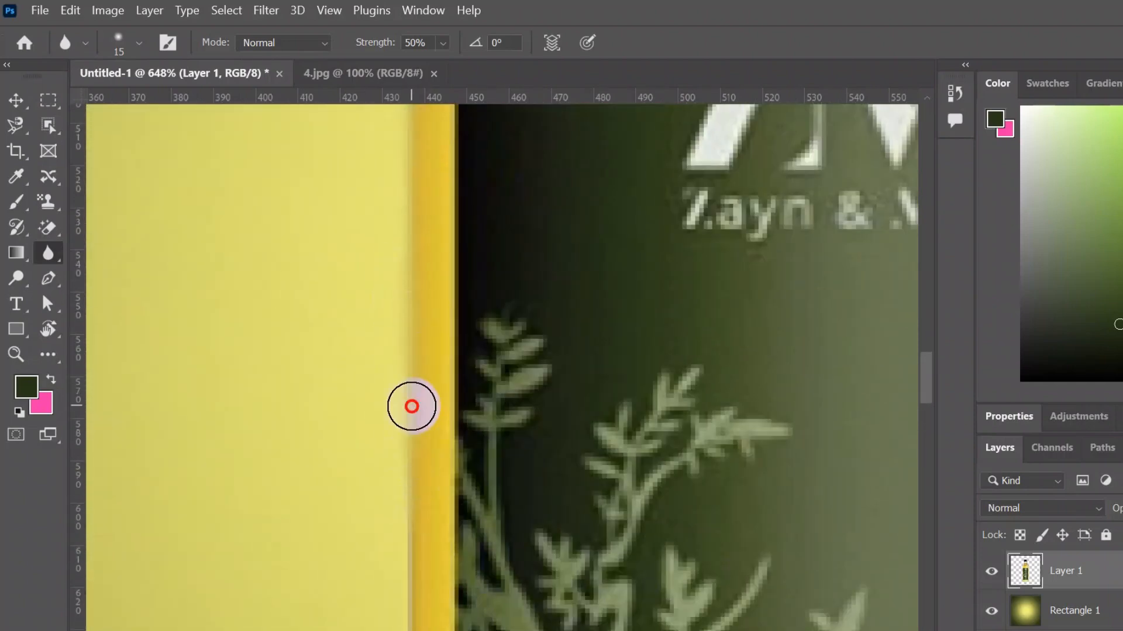
scroll(411, 374, "down", 3)
left_click_drag(411, 325, 391, 308)
scroll(405, 328, "down", 3)
scroll(407, 429, "down", 11)
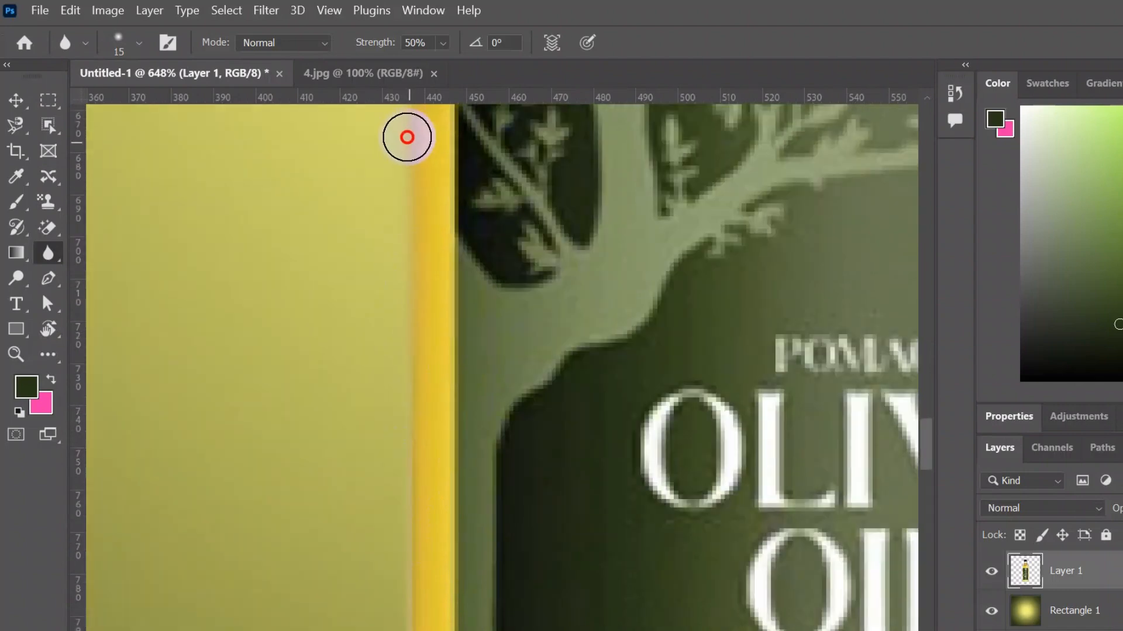
scroll(403, 375, "down", 5)
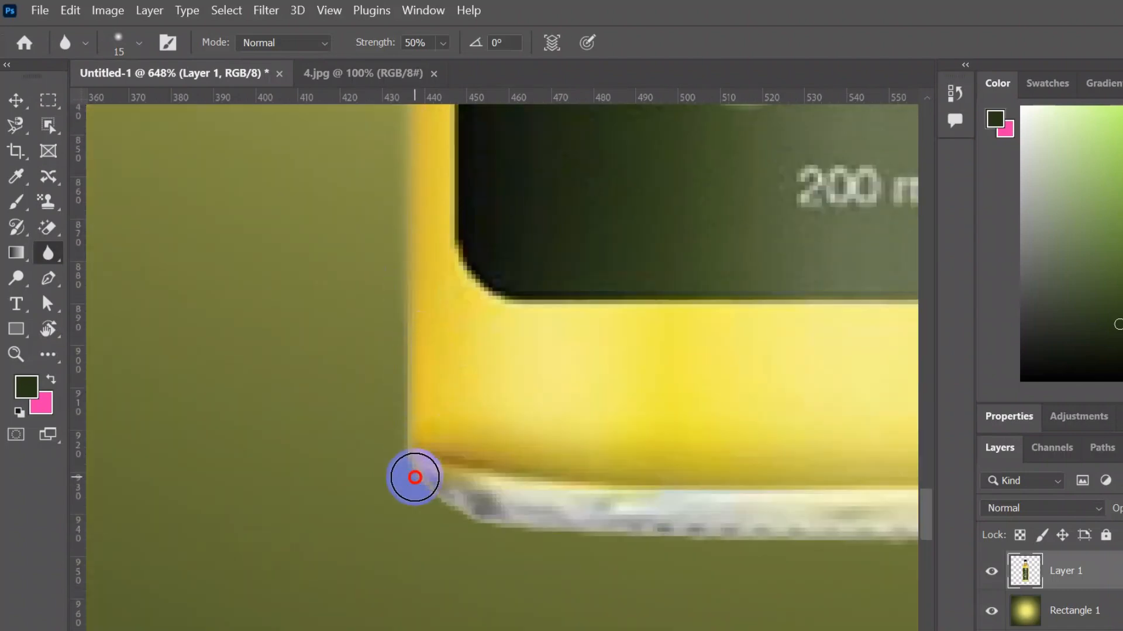
left_click_drag(523, 584, 264, 526)
mouse_move(240, 492)
left_mouse_down()
mouse_move(298, 479)
mouse_move(716, 483)
mouse_move(299, 553)
left_mouse_up()
mouse_move(326, 552)
left_mouse_down()
mouse_move(515, 514)
mouse_move(620, 463)
left_mouse_up()
left_click_drag(670, 465, 607, 589)
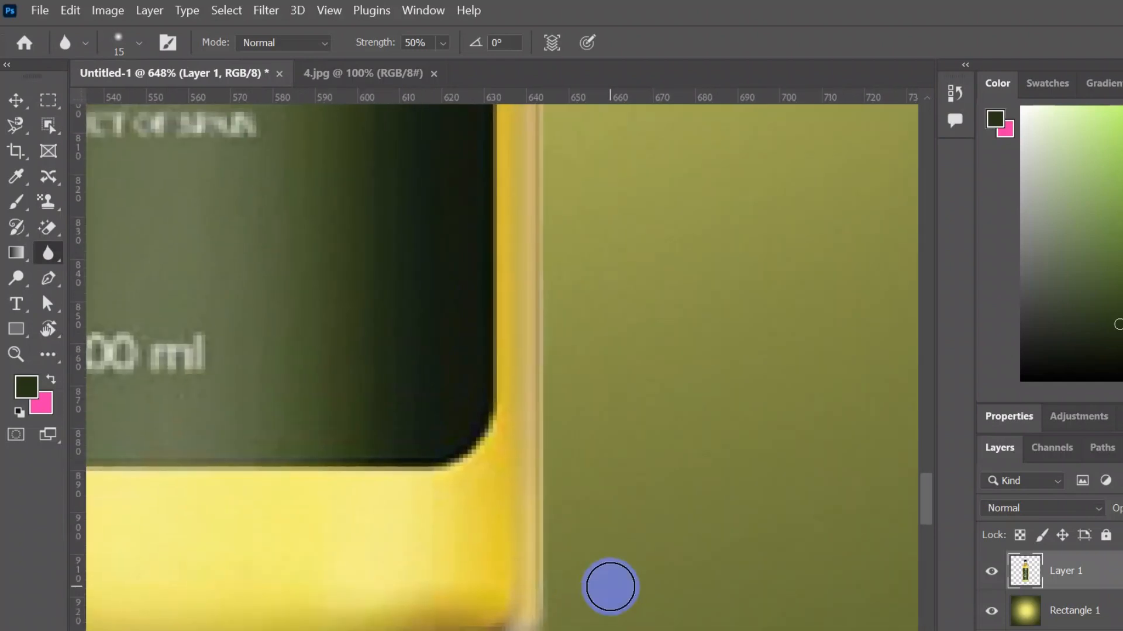
- Blur the bottle's right edge from the base up to the shoulder on Layer 1
scroll(584, 561, "down", 2)
left_click_drag(545, 531, 548, 325)
scroll(548, 419, "up", 5)
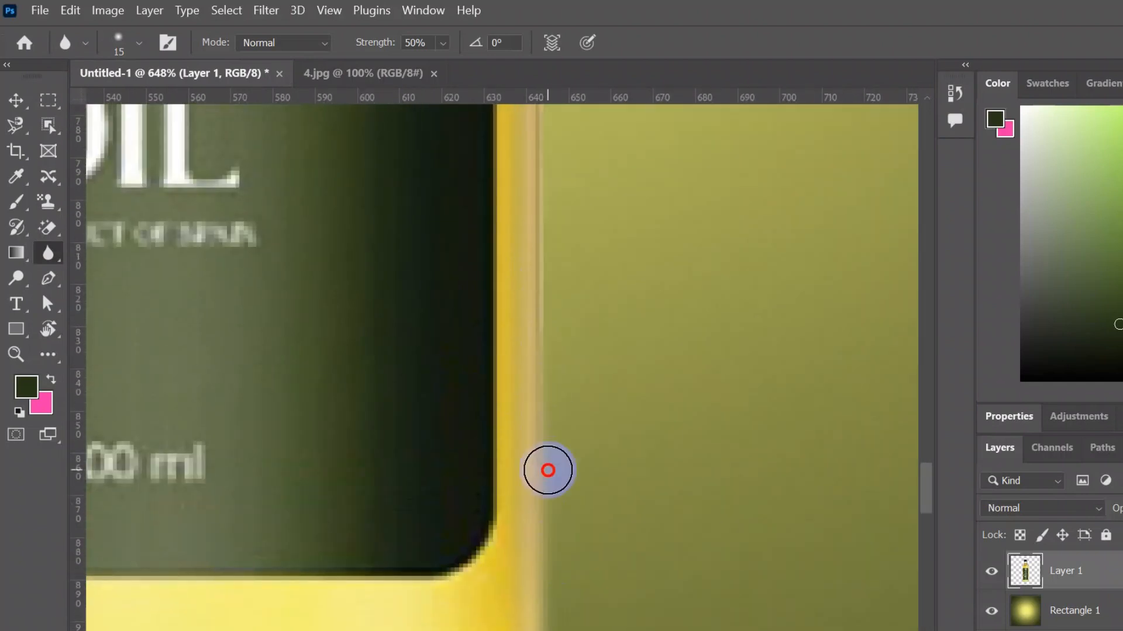
left_click_drag(542, 145, 537, 416)
scroll(536, 417, "up", 8)
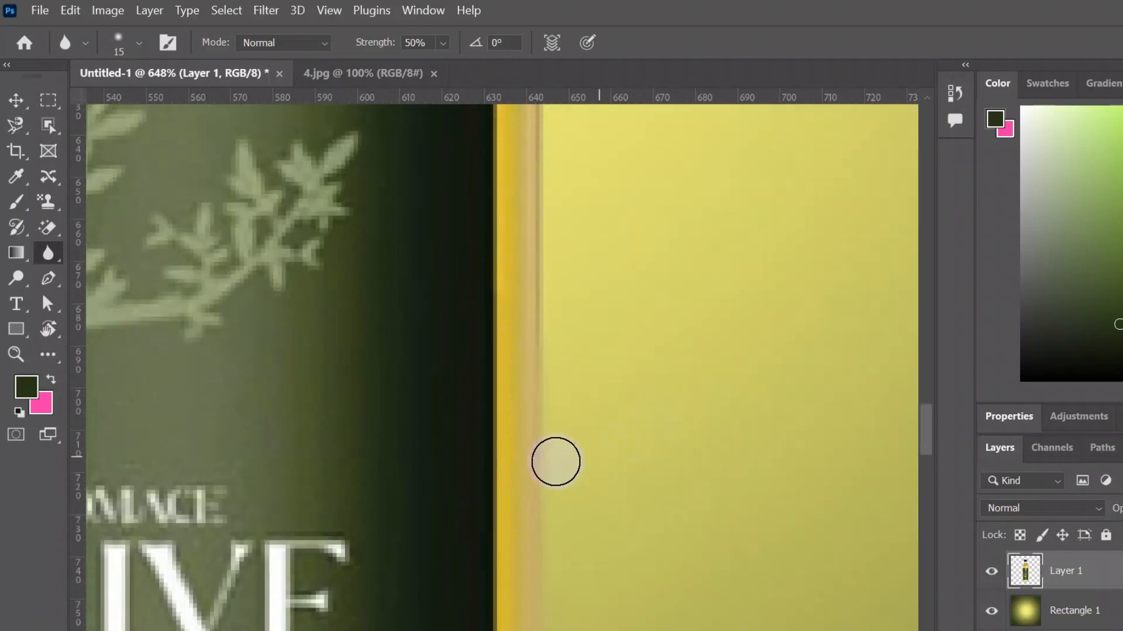
mouse_move(544, 352)
left_mouse_down()
mouse_move(538, 475)
mouse_move(541, 391)
left_mouse_up()
scroll(542, 391, "up", 5)
scroll(560, 401, "up", 8)
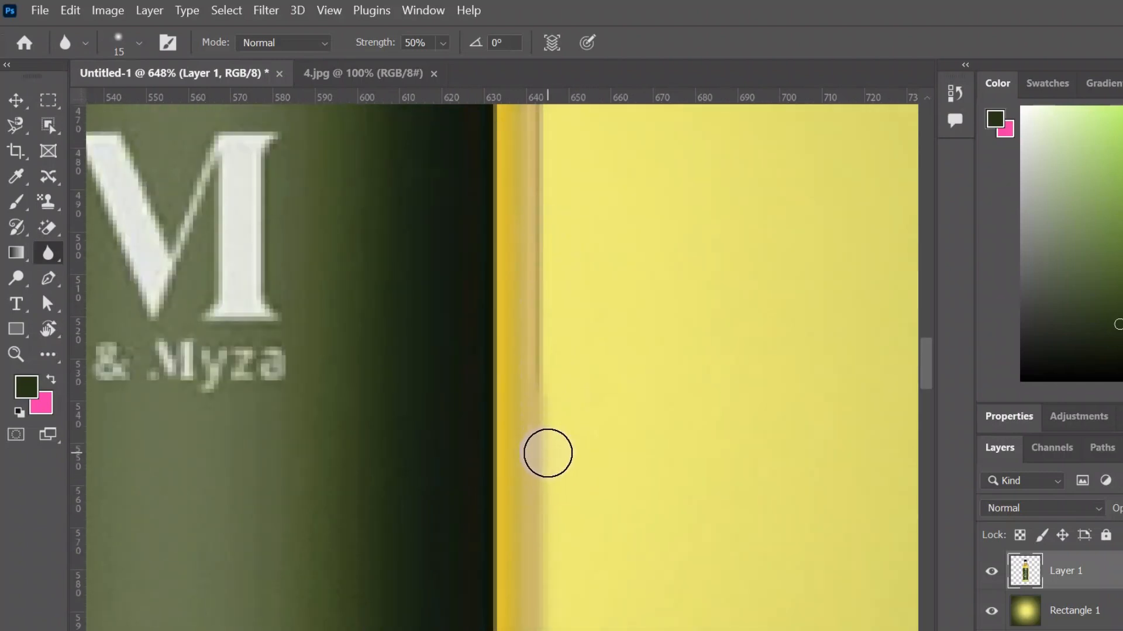
scroll(552, 374, "down", 1)
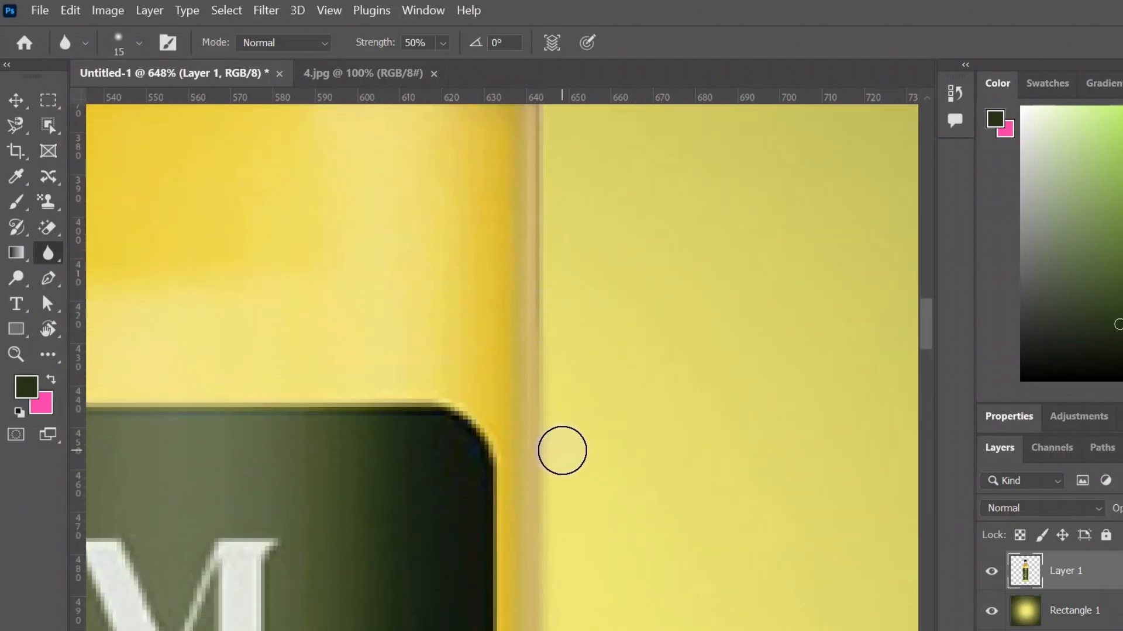
scroll(566, 442, "up", 2)
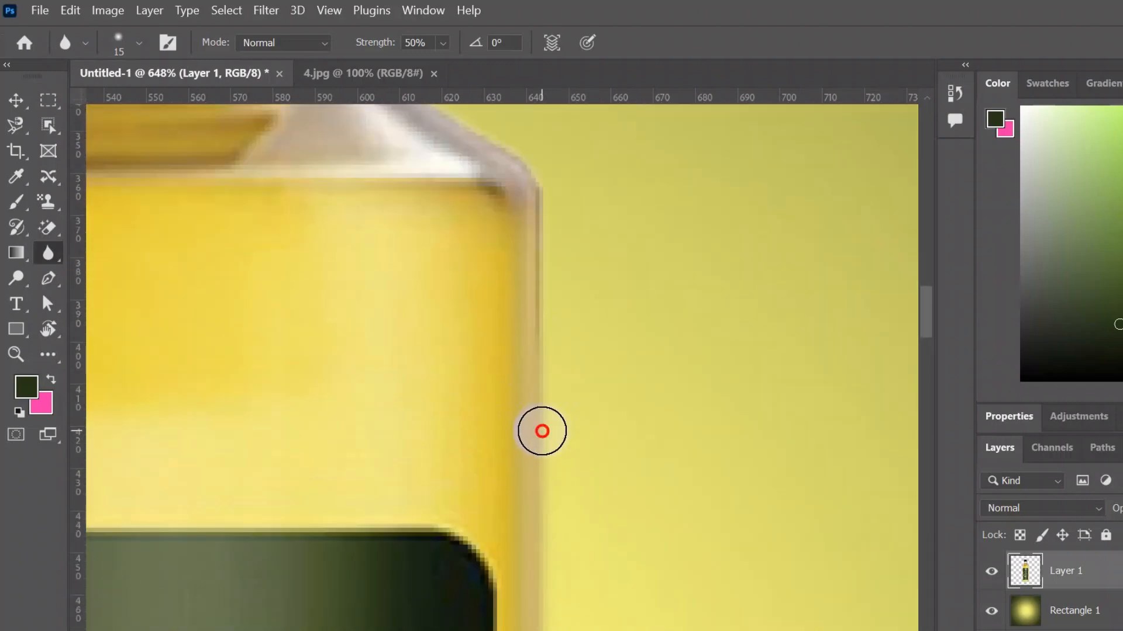
left_click_drag(604, 215, 704, 501)
left_click_drag(547, 288, 612, 491)
left_click_drag(677, 392, 735, 620)
left_click_drag(540, 345, 556, 264)
scroll(556, 263, "down", 10)
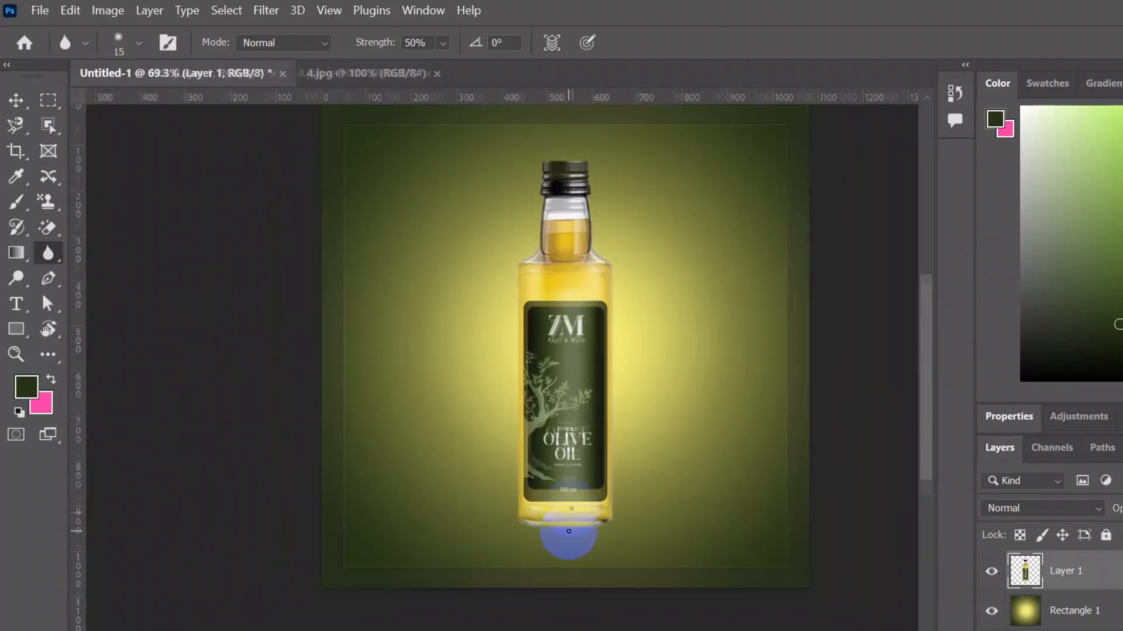
scroll(582, 438, "up", 2)
scroll(582, 438, "down", 2)
scroll(633, 451, "up", 2)
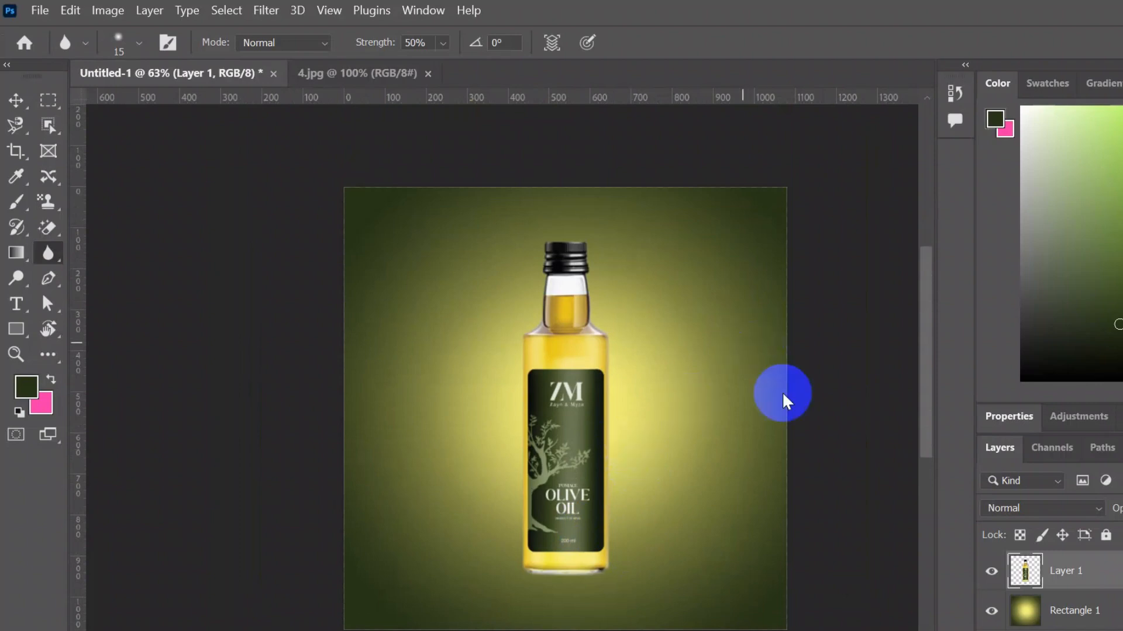
- Add a new layer and brush a dark shadow at the bottle's base with a 500 px brush, undoing the last stroke
key("ctrl+shift+alt+n")
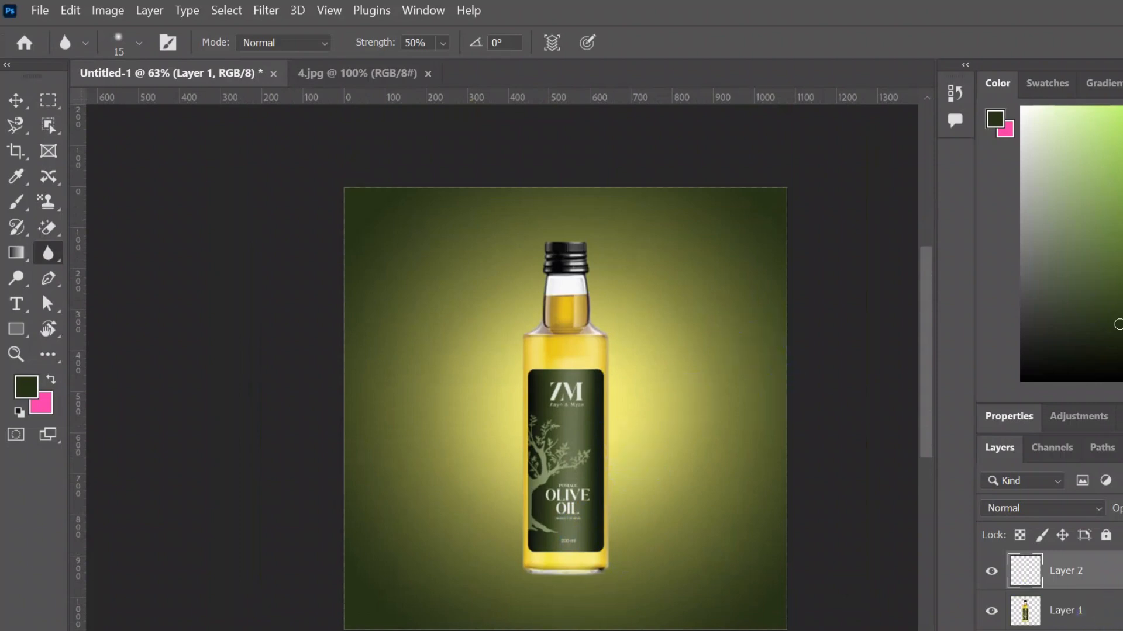
scroll(622, 541, "up", 2)
left_click(16, 201)
scroll(547, 492, "down", 1)
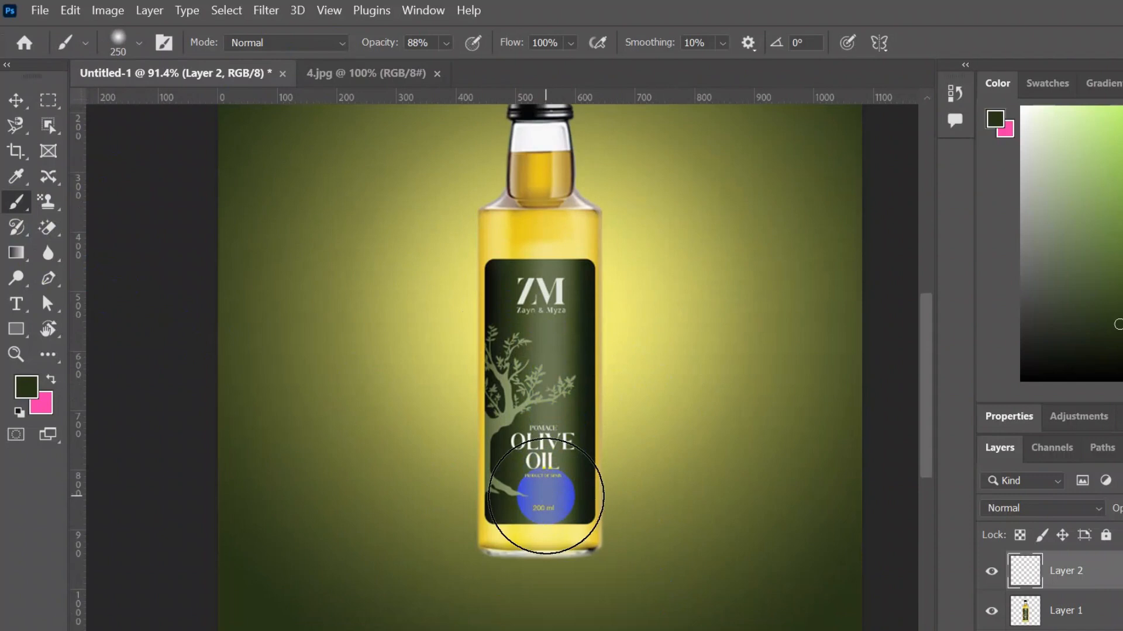
key("bracketright")
key("bracketright")
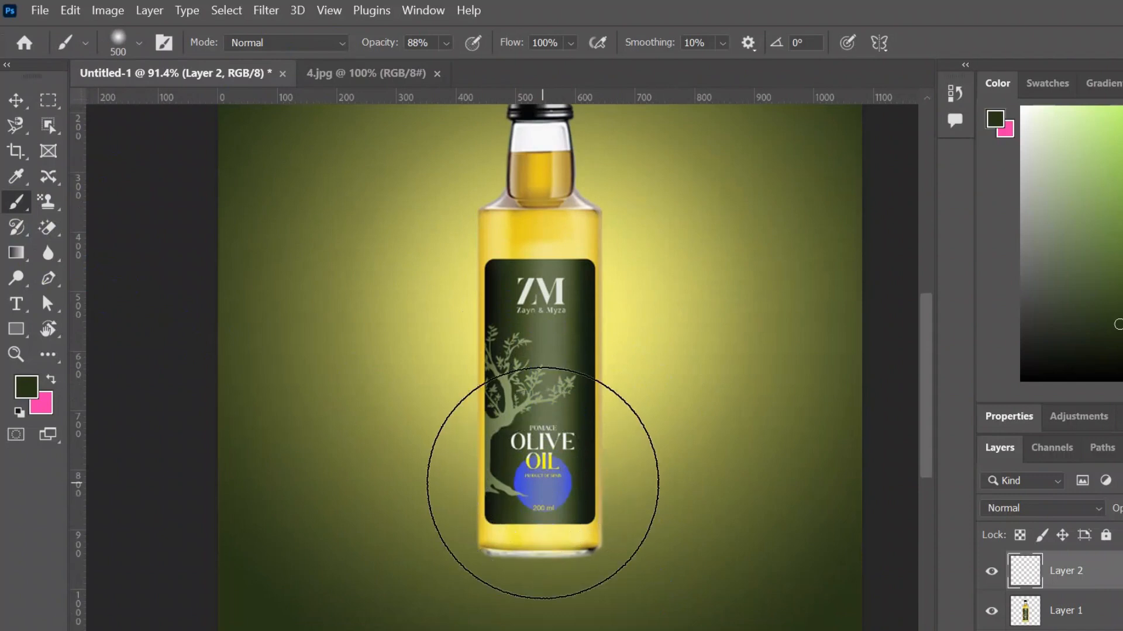
left_click_drag(539, 489, 539, 503)
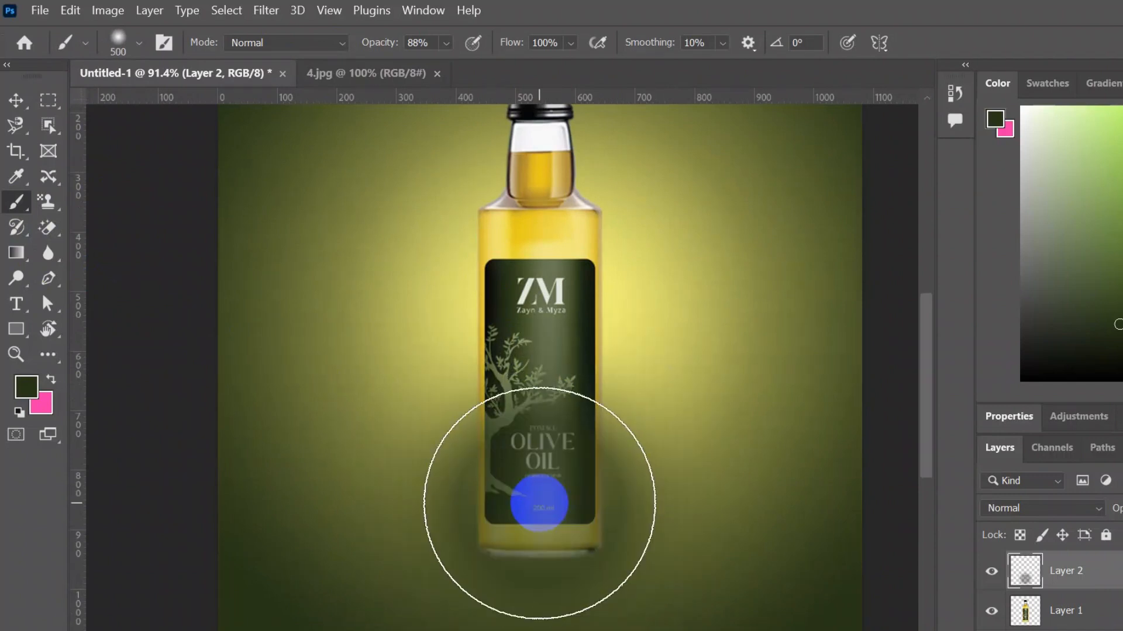
mouse_move(539, 503)
left_mouse_down()
mouse_move(535, 567)
mouse_move(561, 520)
left_mouse_up()
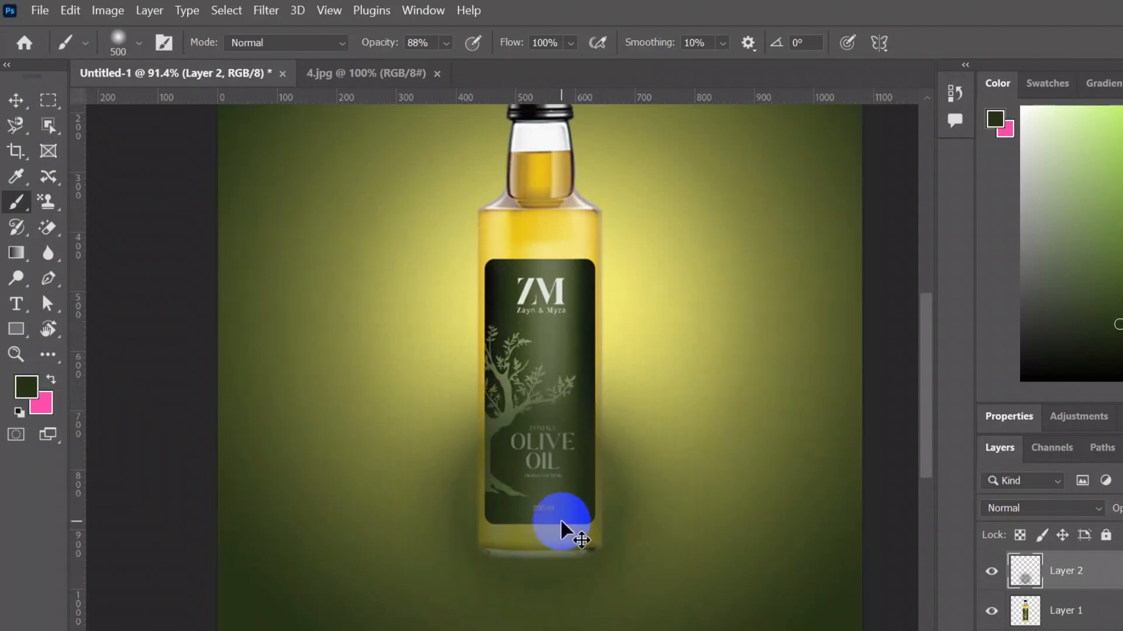
key("ctrl+z")
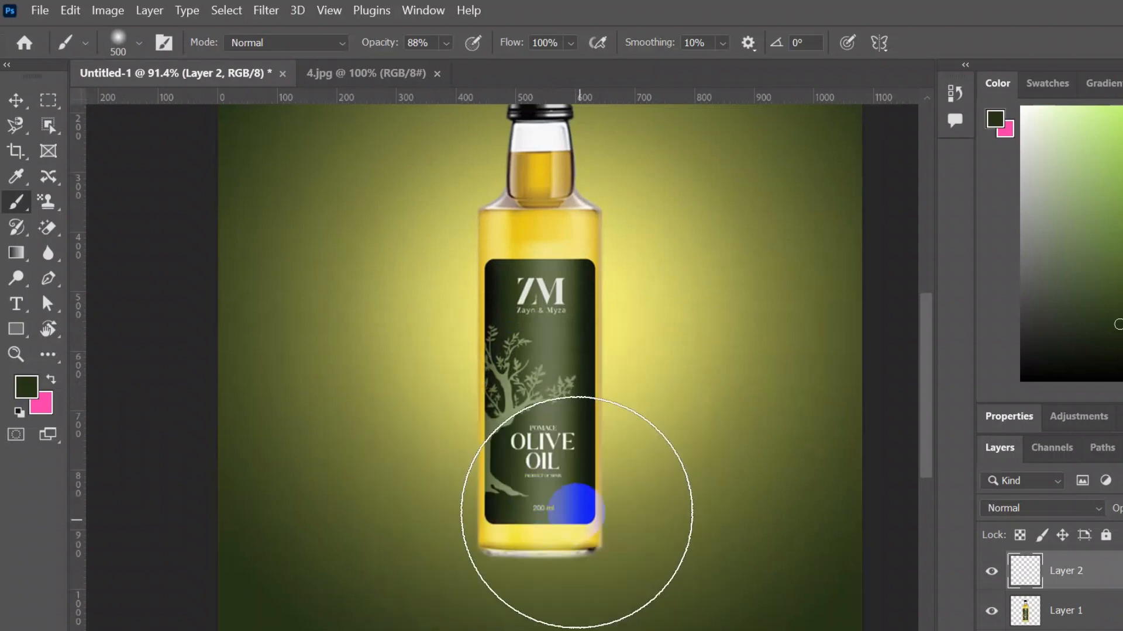
- Flatten the brush tip to 17% roundness in Brush Settings
left_click(159, 42)
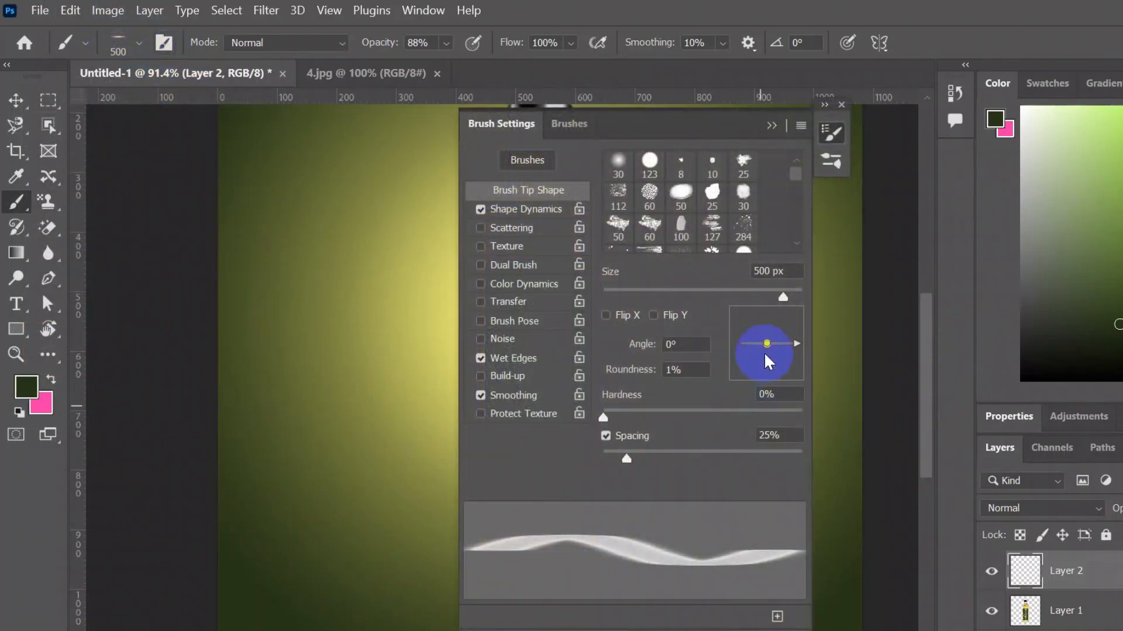
left_click_drag(766, 347, 767, 350)
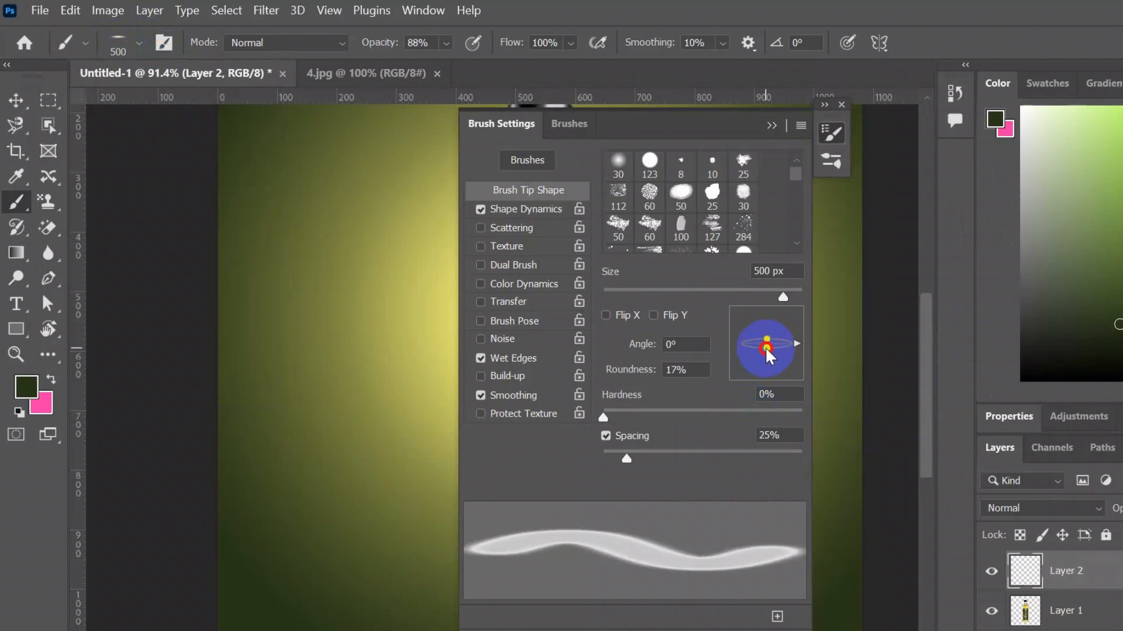
left_click(772, 130)
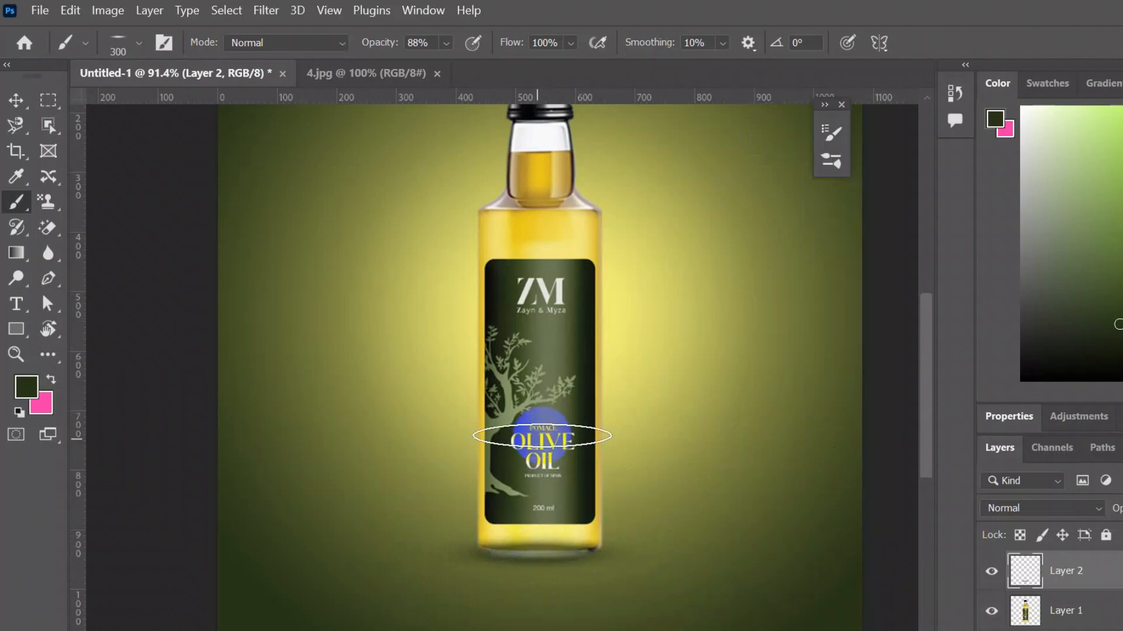
- Move the shadow layer, Layer 2, beneath the bottle layer and check the result
left_click(20, 102)
scroll(747, 450, "down", 3)
left_click_drag(1080, 573, 1090, 618)
left_click(231, 513)
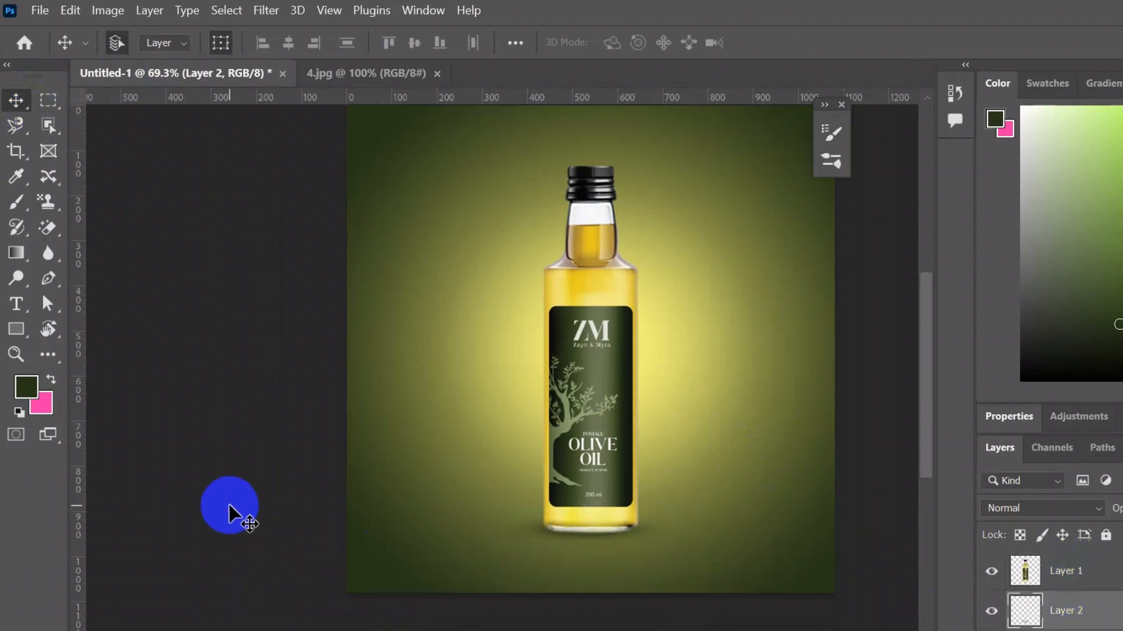
scroll(752, 619, "up", 4)
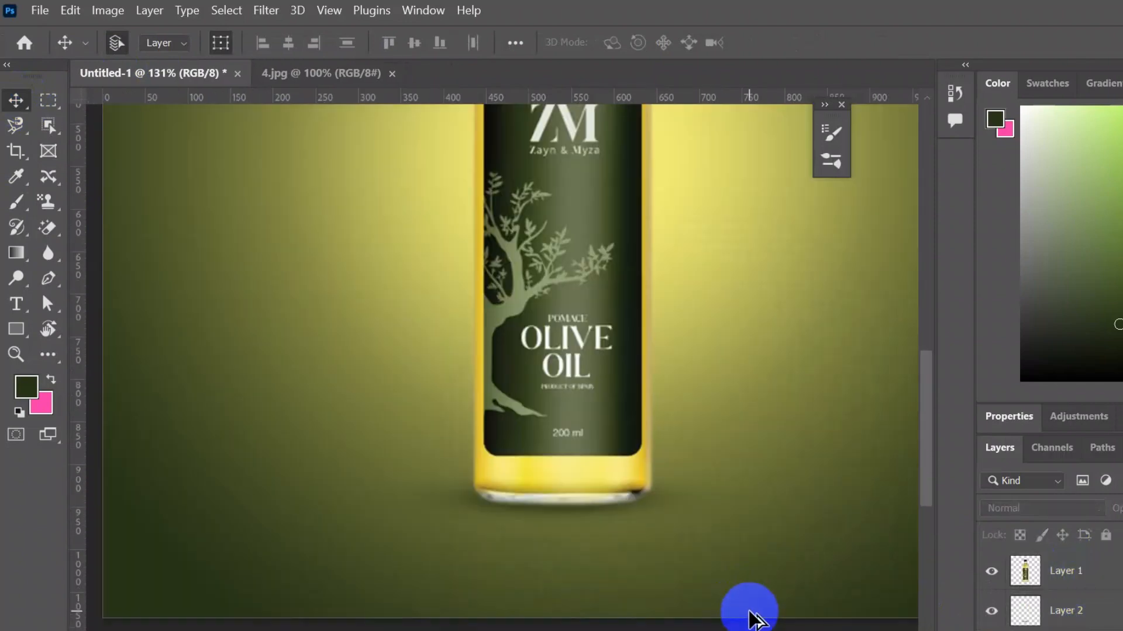
scroll(752, 619, "down", 3)
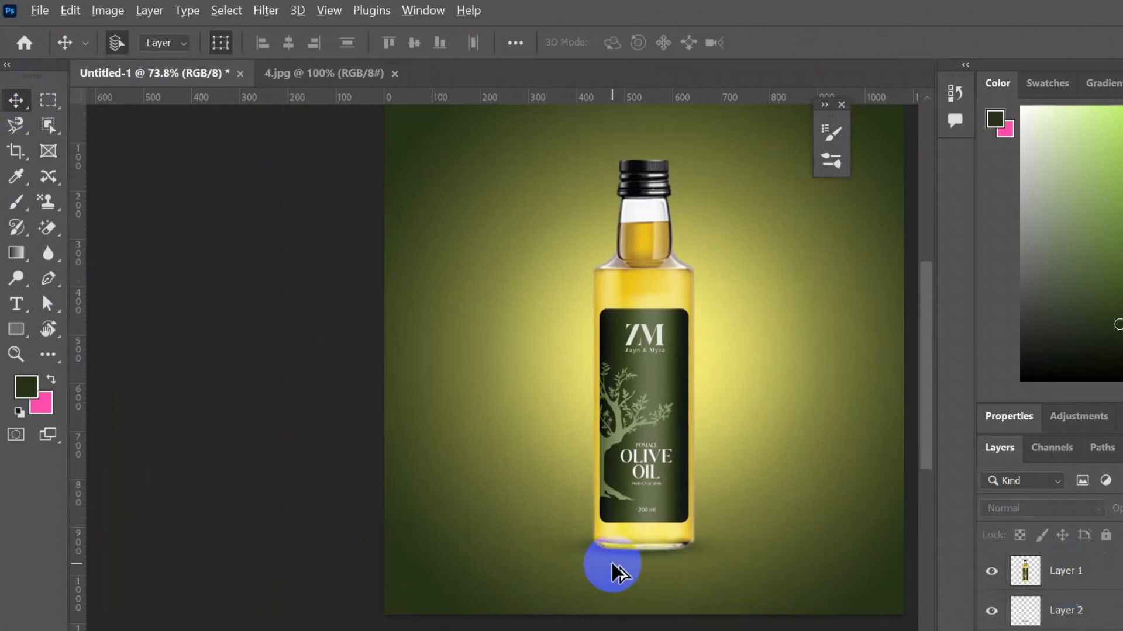
scroll(614, 569, "down", 1)
left_click_drag(864, 539, 803, 520)
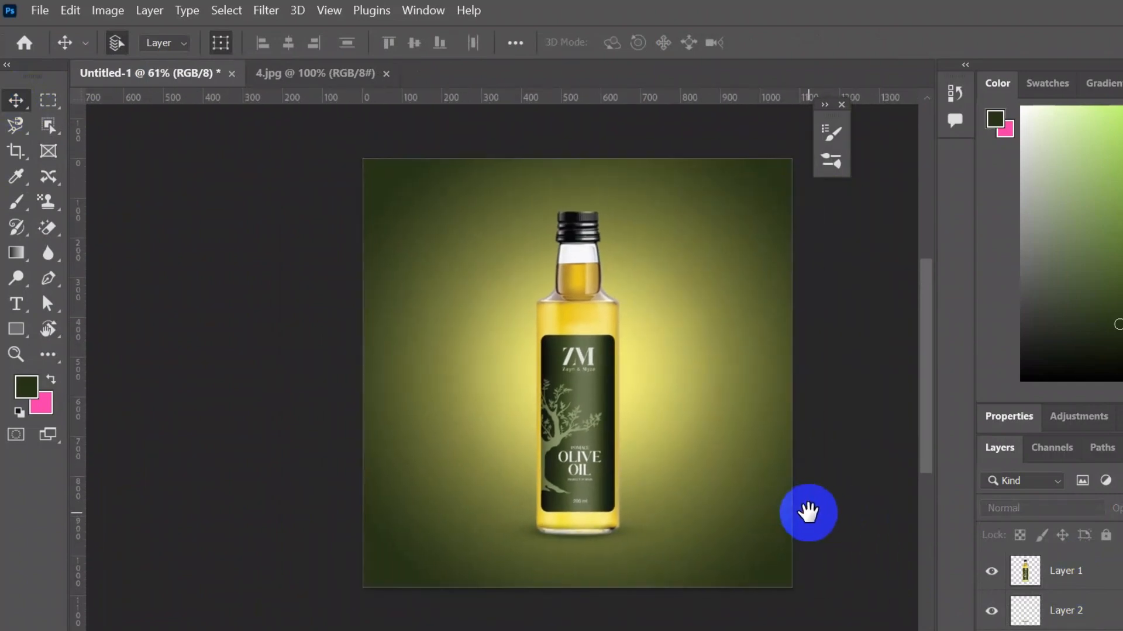
left_click(840, 104)
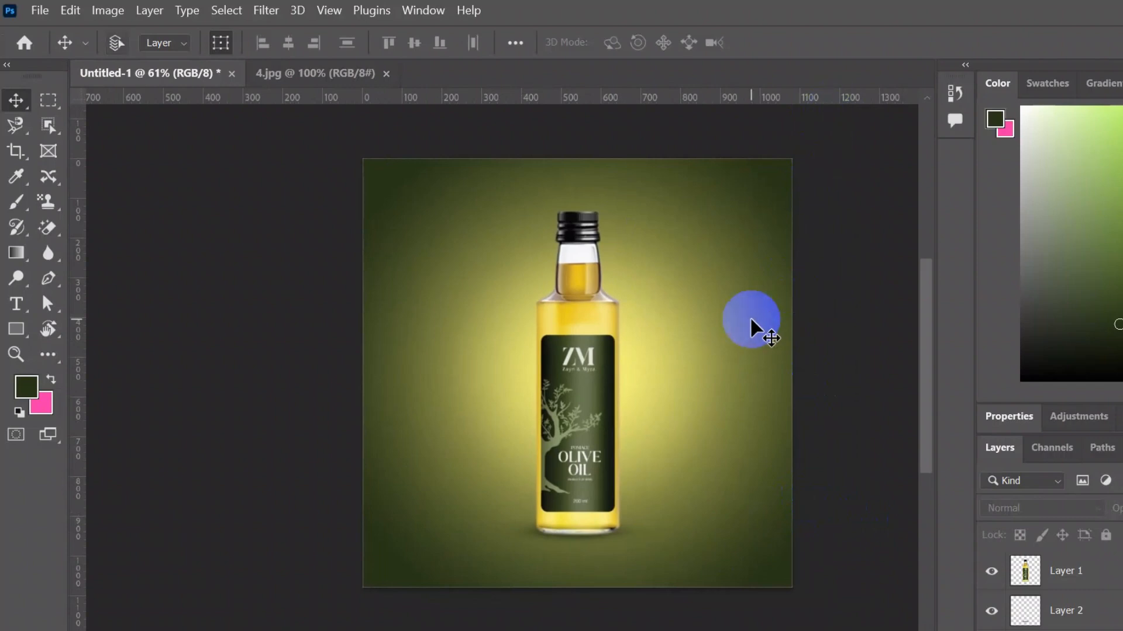
- Open the olive.jpg image
key("ctrl+o")
scroll(427, 187, "down", 10)
double_click(253, 226)
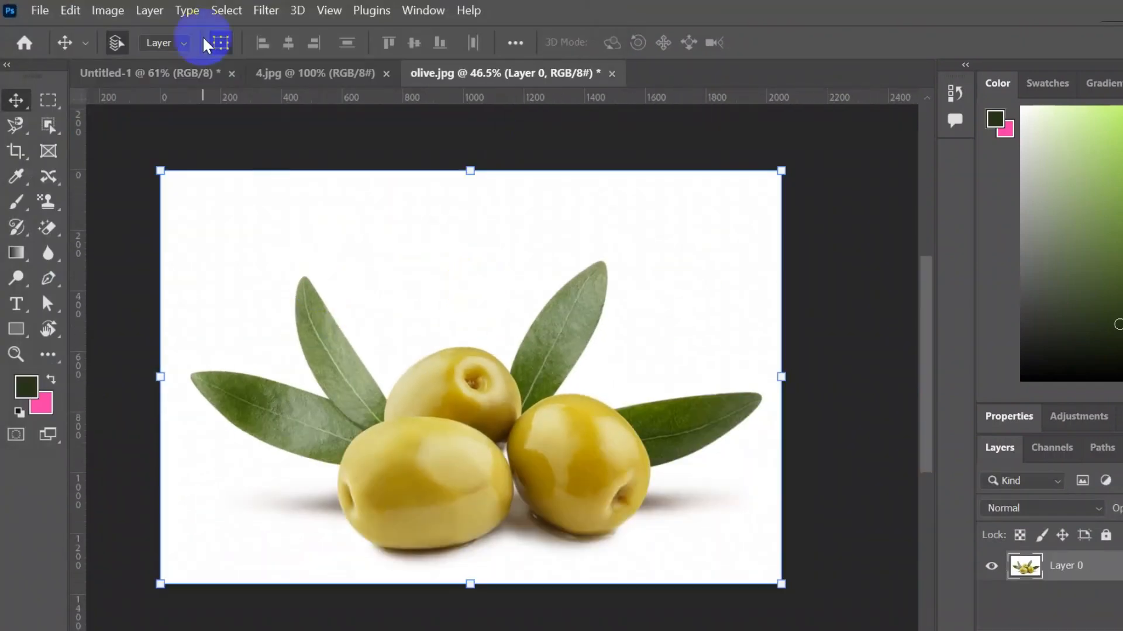
- Select the olives with their leaves and move them into the advertisement document
left_click(226, 10)
left_click(228, 33)
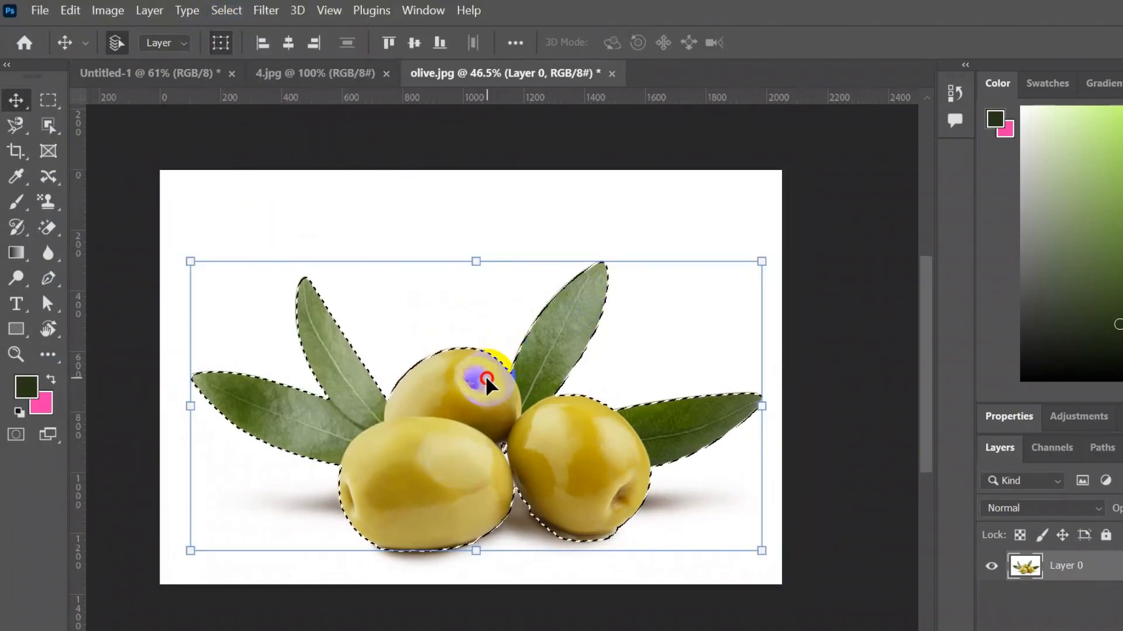
left_click_drag(495, 369, 576, 483)
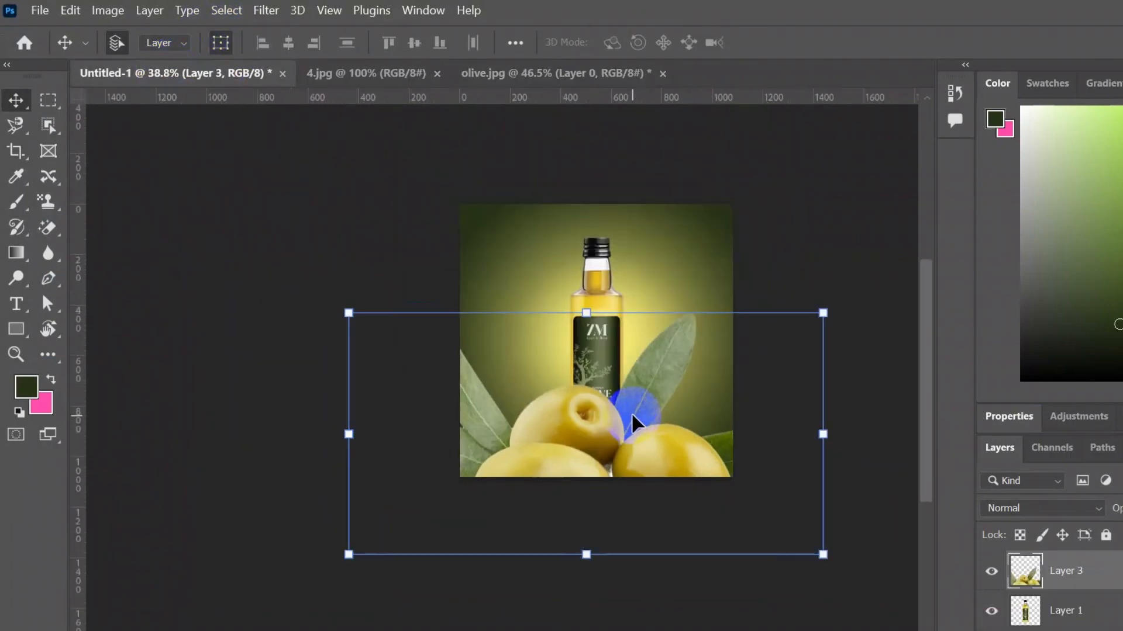
scroll(632, 416, "down", 1)
left_click_drag(806, 526, 634, 439)
left_click_drag(375, 306, 445, 393)
left_click(949, 42)
left_click(737, 488)
scroll(626, 448, "up", 9)
- Scale down the olives with Free Transform and place them in front of the bottle's base
key("ctrl+t")
left_click_drag(279, 255, 359, 292)
left_click_drag(477, 388, 470, 382)
left_click(949, 43)
left_click(716, 598)
scroll(488, 381, "up", 8)
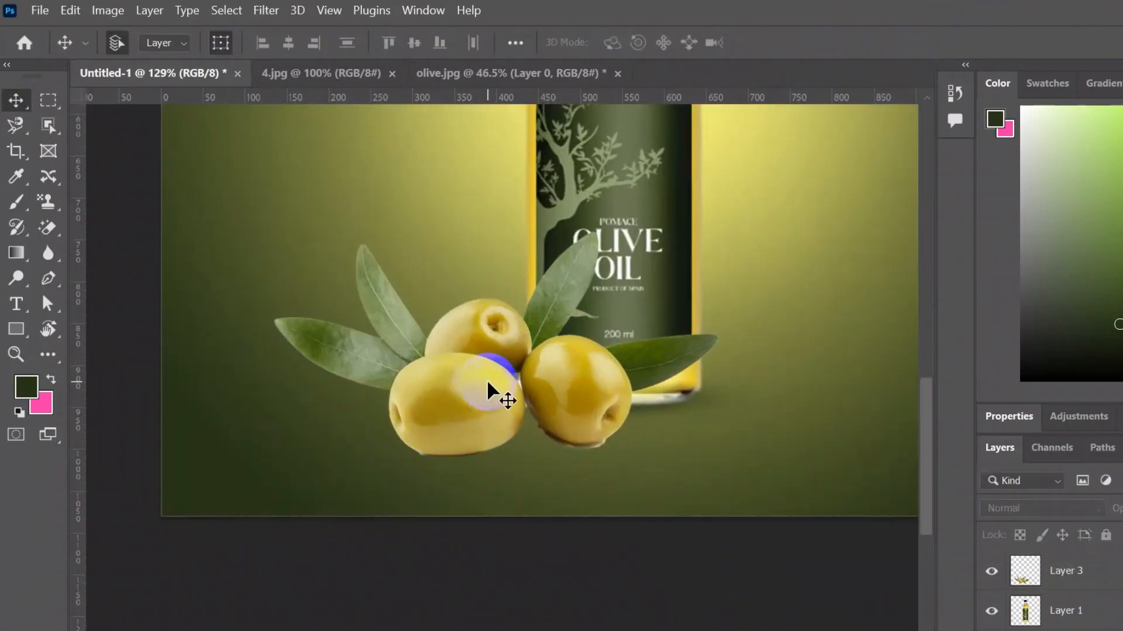
- Add a new empty layer above the olives, then reselect the olives layer
left_click(1099, 571)
key("ctrl+shift+alt+n")
scroll(564, 439, "up", 8)
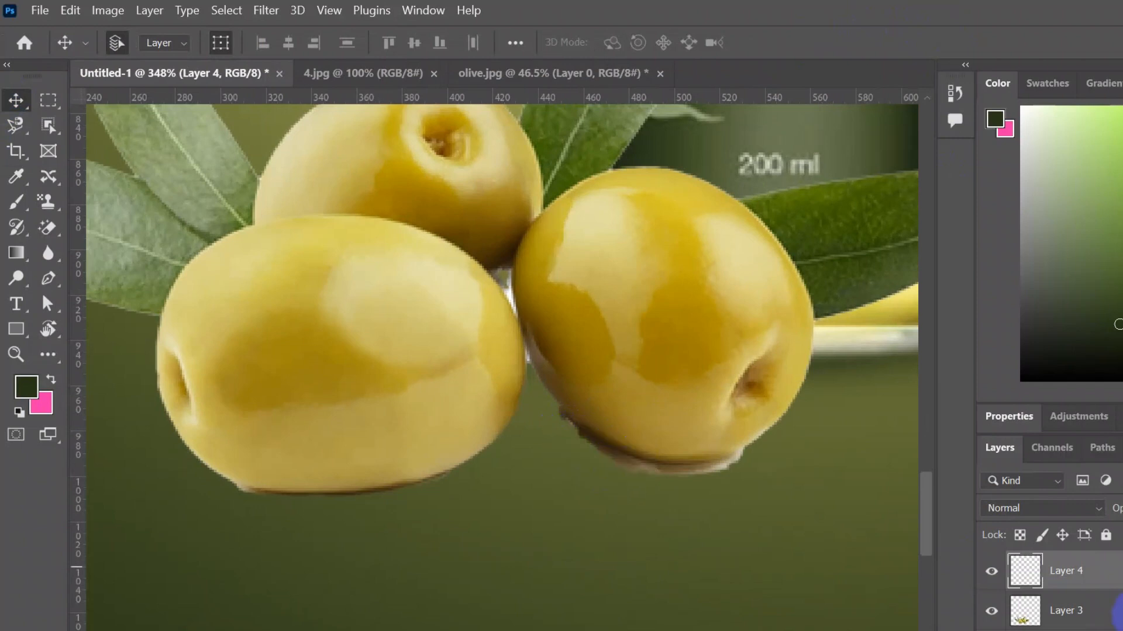
left_click(1100, 610)
- Erase leftover white edges around the olives with the Eraser at 100% opacity and flow
right_click(47, 230)
left_click(114, 221)
mouse_move(558, 425)
left_mouse_down()
mouse_move(622, 462)
mouse_move(578, 452)
mouse_move(737, 466)
left_mouse_up()
left_click(491, 43)
left_click_drag(498, 66, 558, 67)
left_click(367, 42)
left_click_drag(384, 65, 436, 67)
scroll(709, 479, "up", 4)
mouse_move(759, 449)
left_mouse_down()
mouse_move(644, 472)
mouse_move(554, 454)
mouse_move(451, 382)
left_mouse_up()
scroll(540, 456, "down", 2)
scroll(539, 457, "down", 3)
scroll(240, 469, "up", 3)
mouse_move(328, 459)
left_mouse_down()
mouse_move(502, 460)
mouse_move(581, 445)
left_mouse_up()
scroll(736, 385, "down", 5)
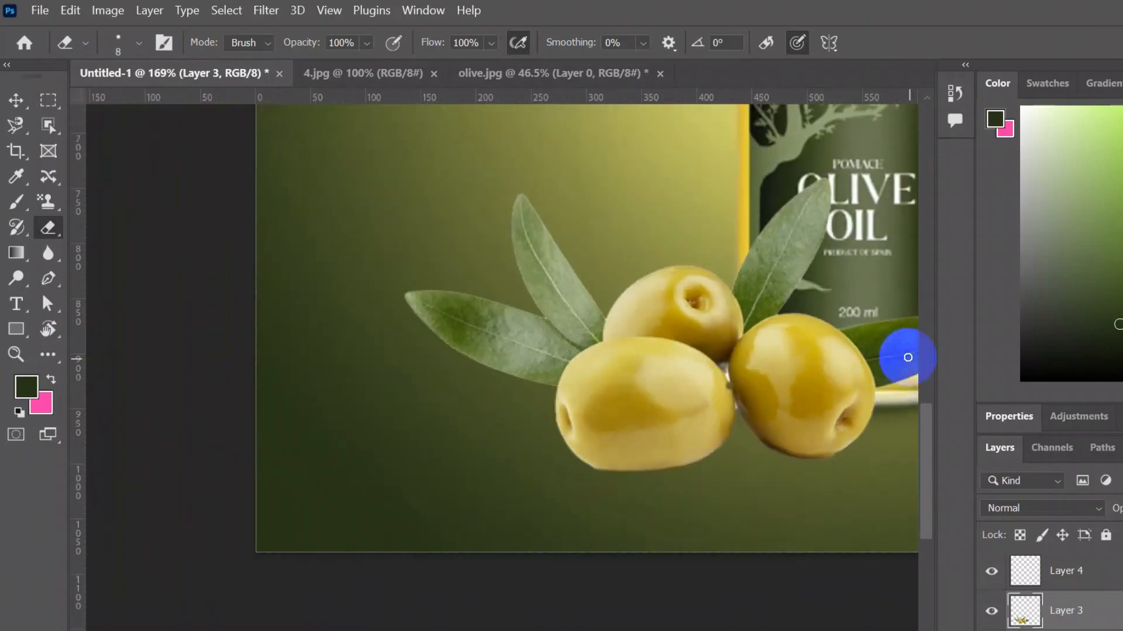
- Soften the olives' lower edges on Layer 3 with the Blur tool at brush size 40
key("v")
scroll(765, 444, "up", 4)
key("r")
scroll(586, 491, "up", 4)
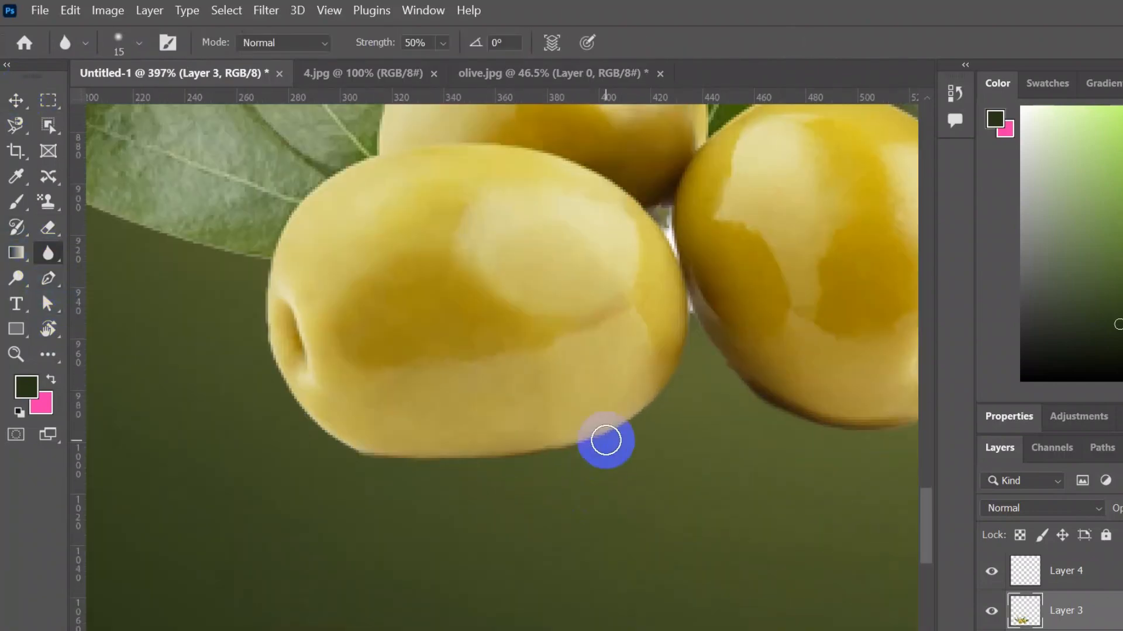
scroll(727, 277, "down", 5)
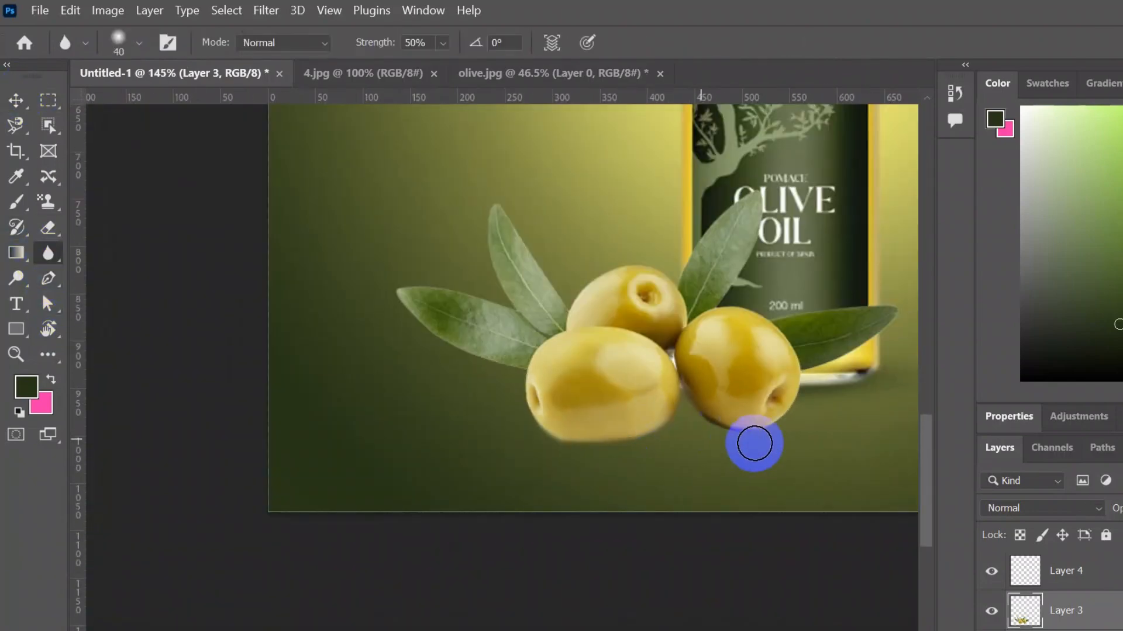
scroll(737, 443, "up", 3)
scroll(763, 470, "up", 1)
mouse_move(544, 248)
left_mouse_down()
mouse_move(187, 423)
mouse_move(791, 437)
left_mouse_up()
- Blur the remaining hard edges of the olives and leaves on Layer 3 with the Blur tool at brush size 10
scroll(790, 436, "up", 1)
key("bracketleft")
key("bracketleft")
key("bracketleft")
scroll(666, 328, "up", 3)
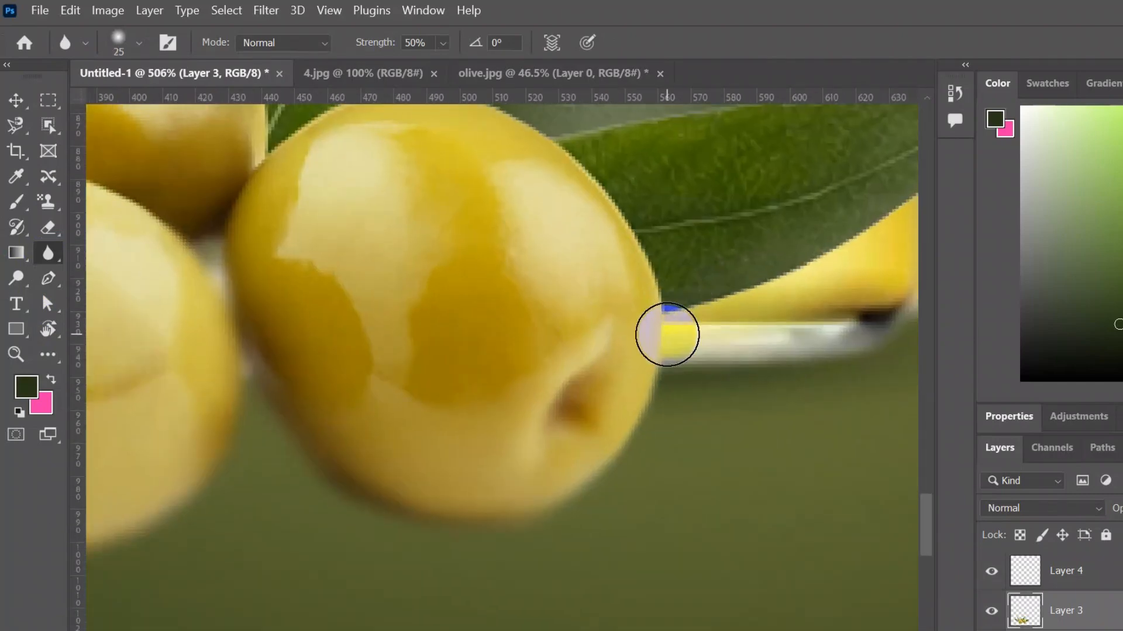
left_click(653, 342)
scroll(720, 373, "right", 4)
scroll(643, 409, "up", 2)
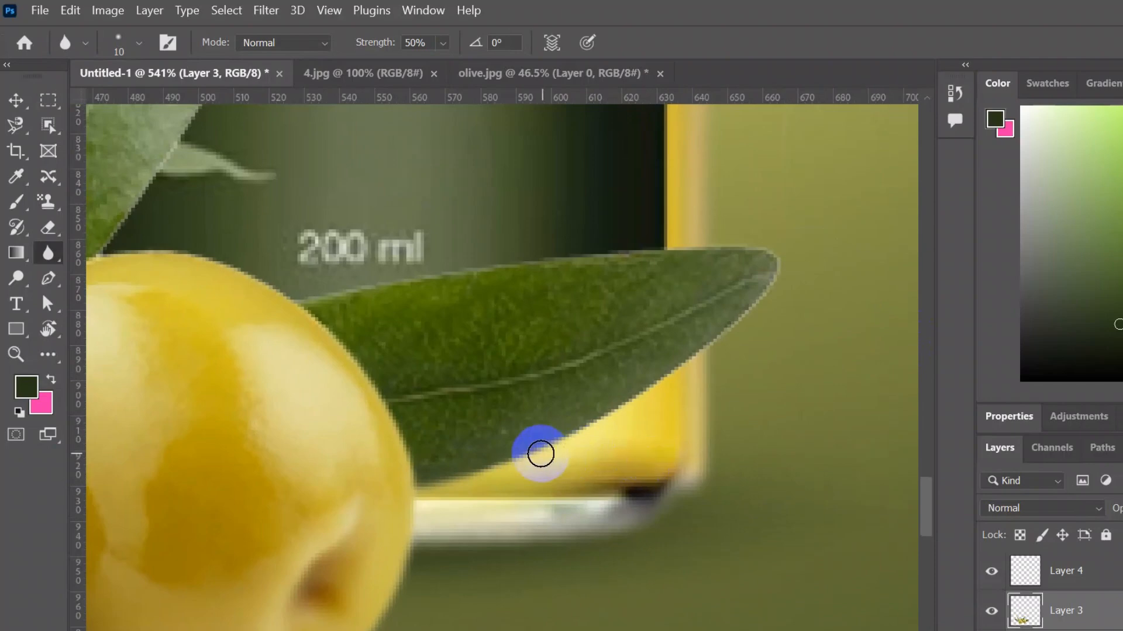
mouse_move(775, 272)
left_mouse_down()
mouse_move(296, 301)
mouse_move(678, 384)
left_mouse_up()
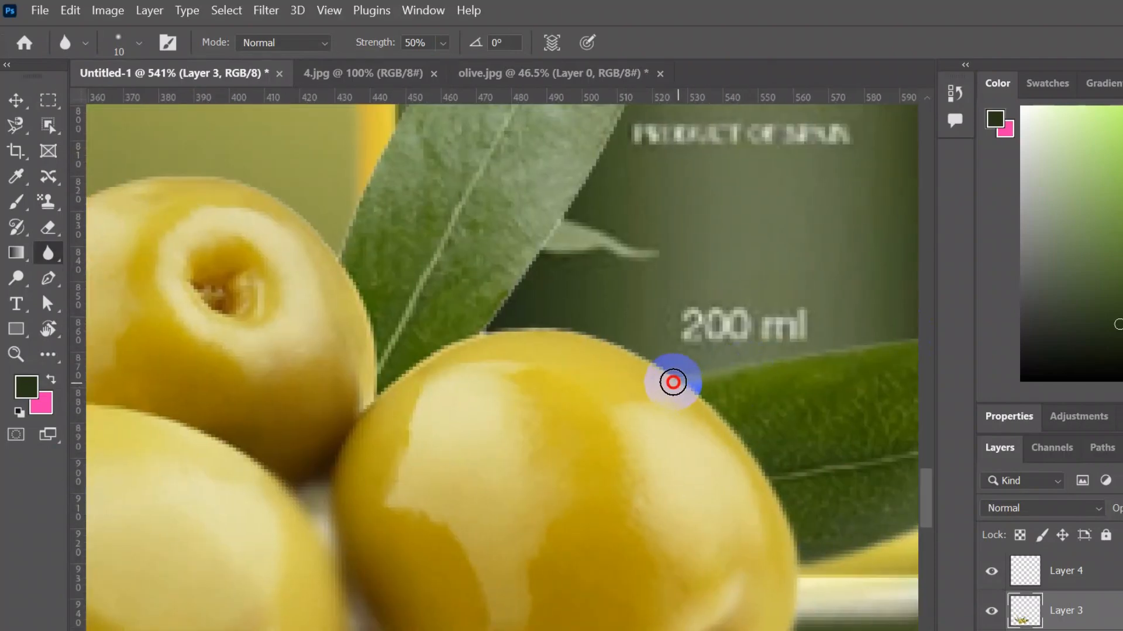
scroll(679, 377, "up", 3)
scroll(531, 338, "up", 3)
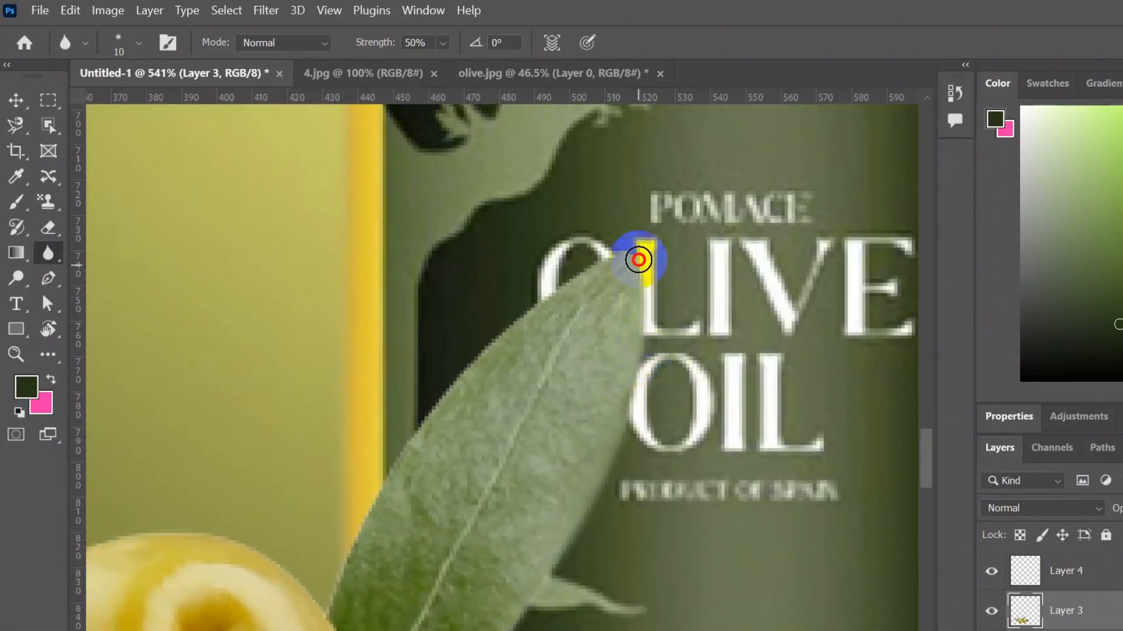
scroll(493, 401, "left", 6)
scroll(637, 271, "down", 6)
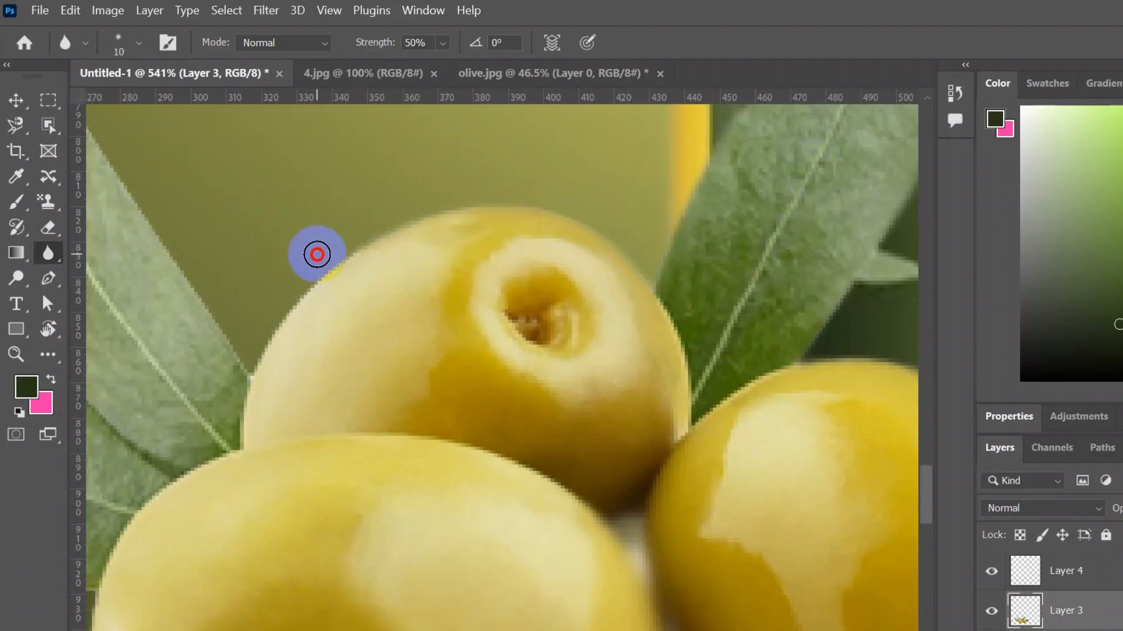
left_click_drag(413, 217, 608, 376)
left_click_drag(396, 236, 523, 362)
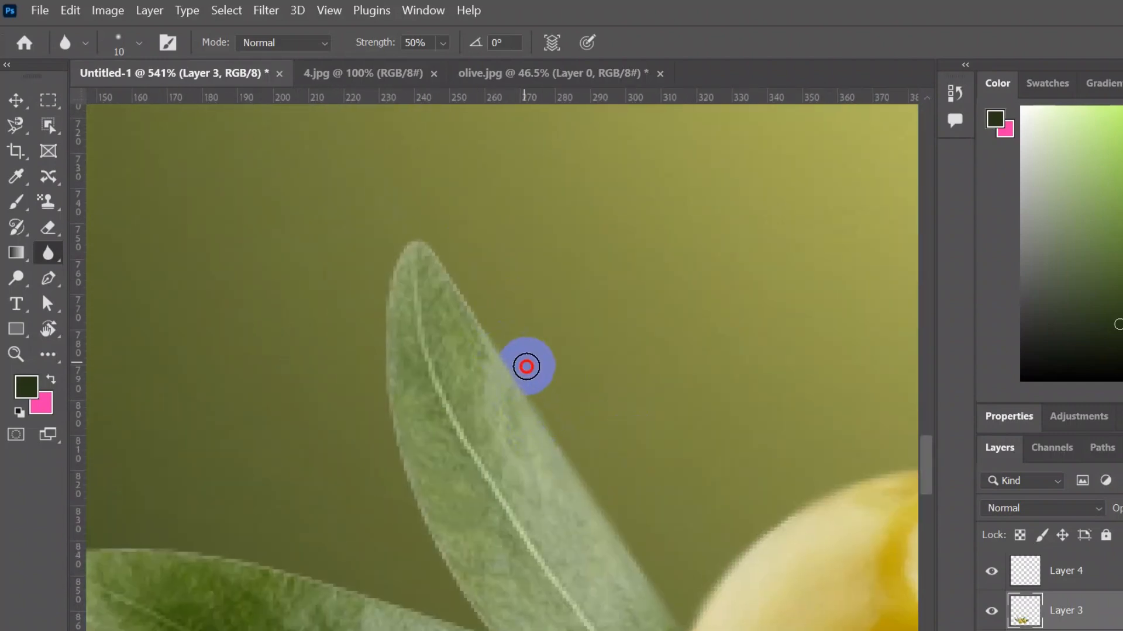
scroll(444, 358, "down", 5)
scroll(622, 402, "left", 2)
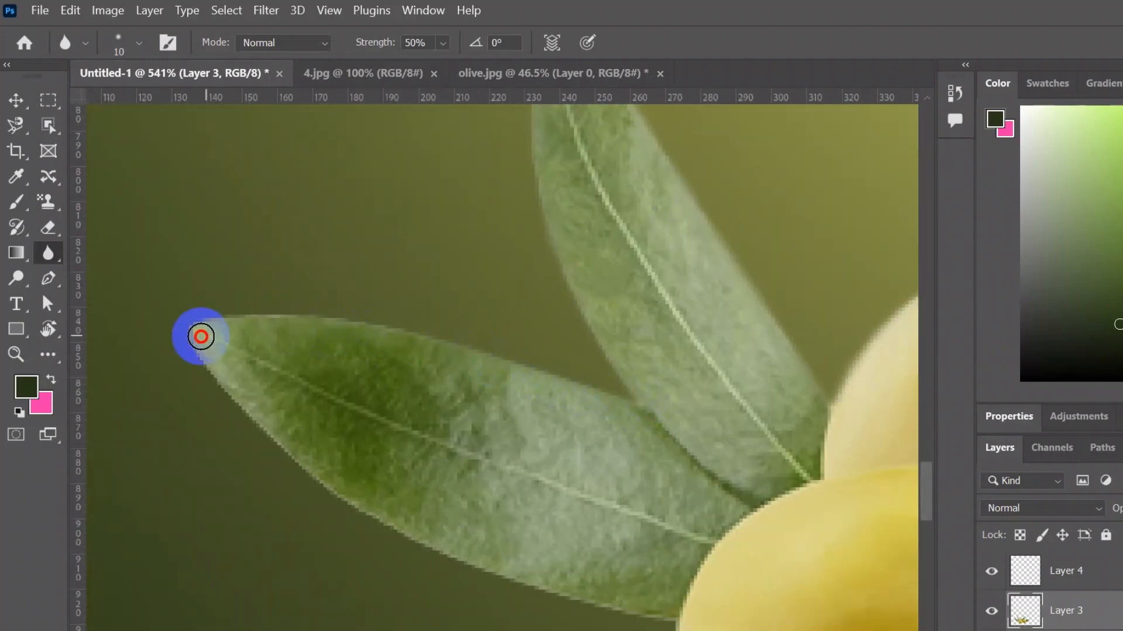
left_click_drag(428, 543, 658, 608)
- Open the images.jpeg olive branch picture and move it into the advertisement document as a new layer
scroll(719, 480, "down", 6)
scroll(614, 401, "down", 13)
scroll(760, 211, "up", 2)
scroll(655, 368, "down", 1)
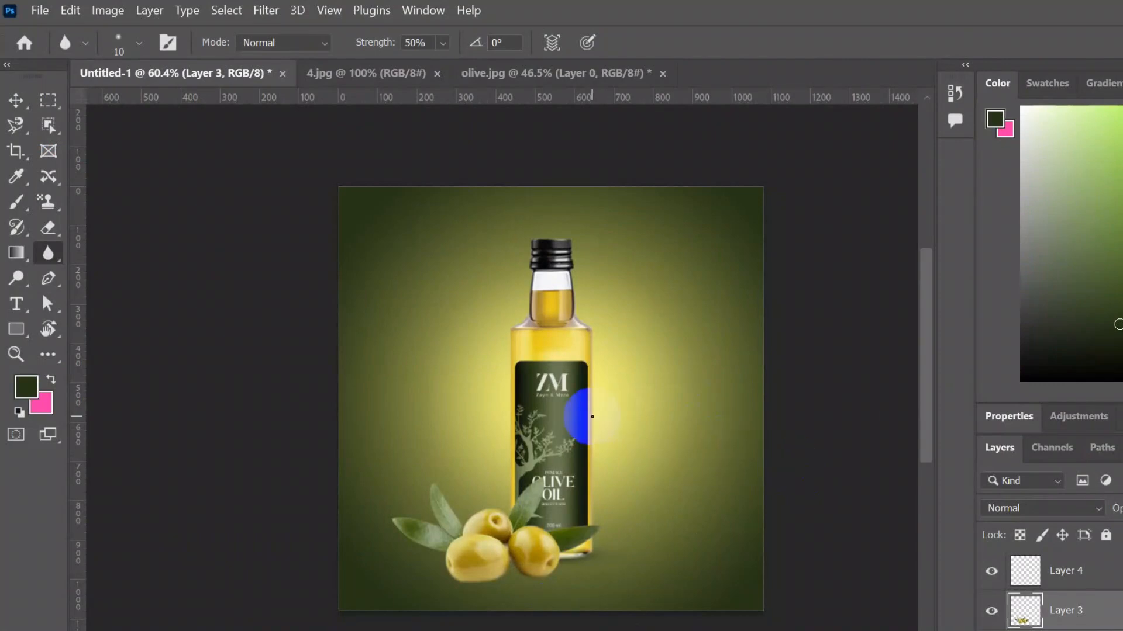
scroll(608, 423, "down", 3)
scroll(619, 428, "up", 3)
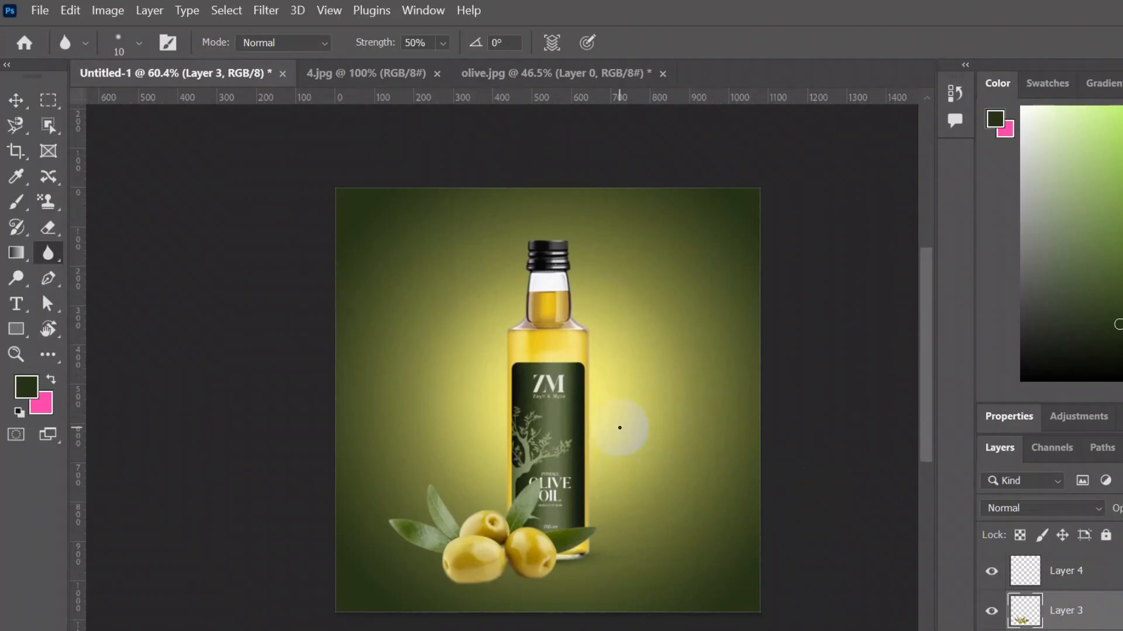
key("ctrl+o")
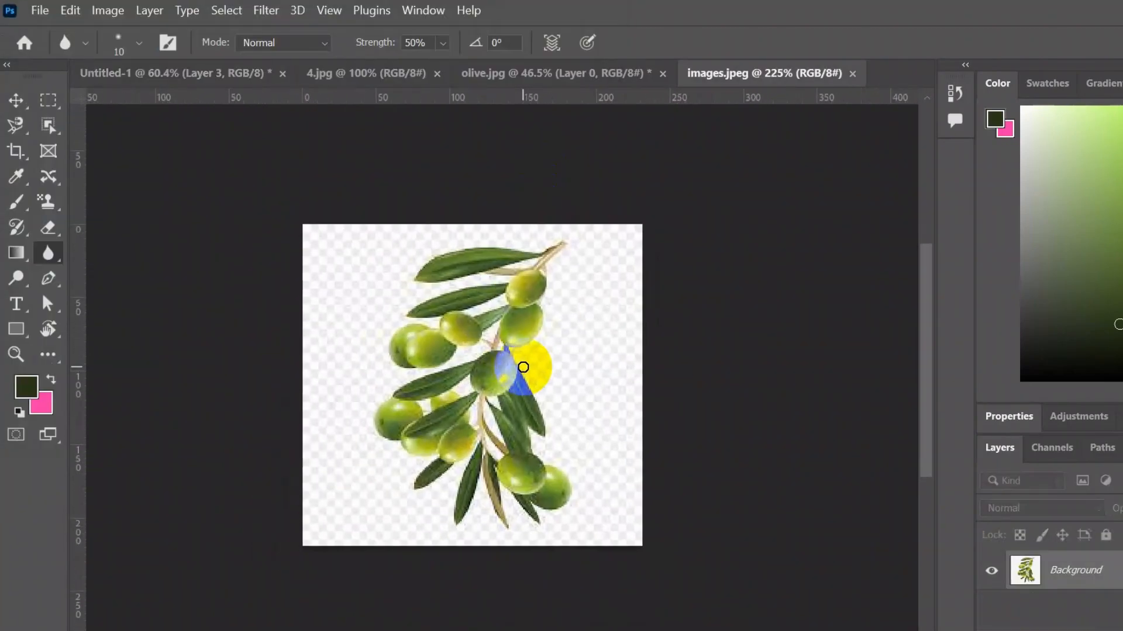
left_click(226, 10)
left_click(310, 224)
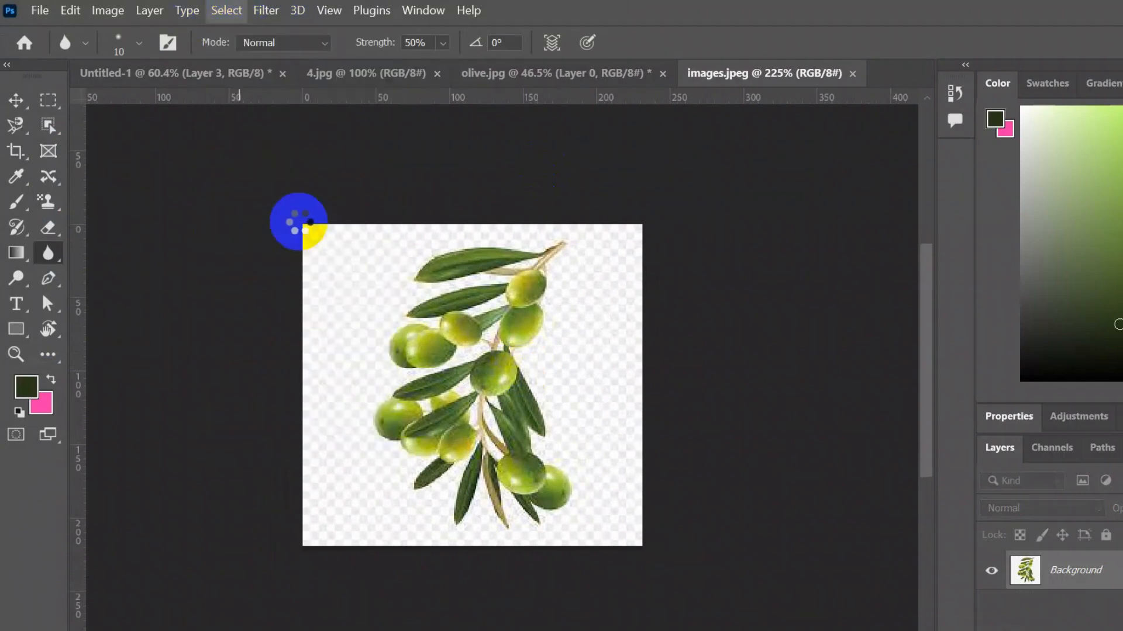
key("v")
left_click_drag(343, 316, 751, 238)
- Scale and position the olive branch over the upper-right corner of the advertisement with Free Transform
left_click_drag(673, 308, 689, 257)
left_click_drag(586, 394, 544, 441)
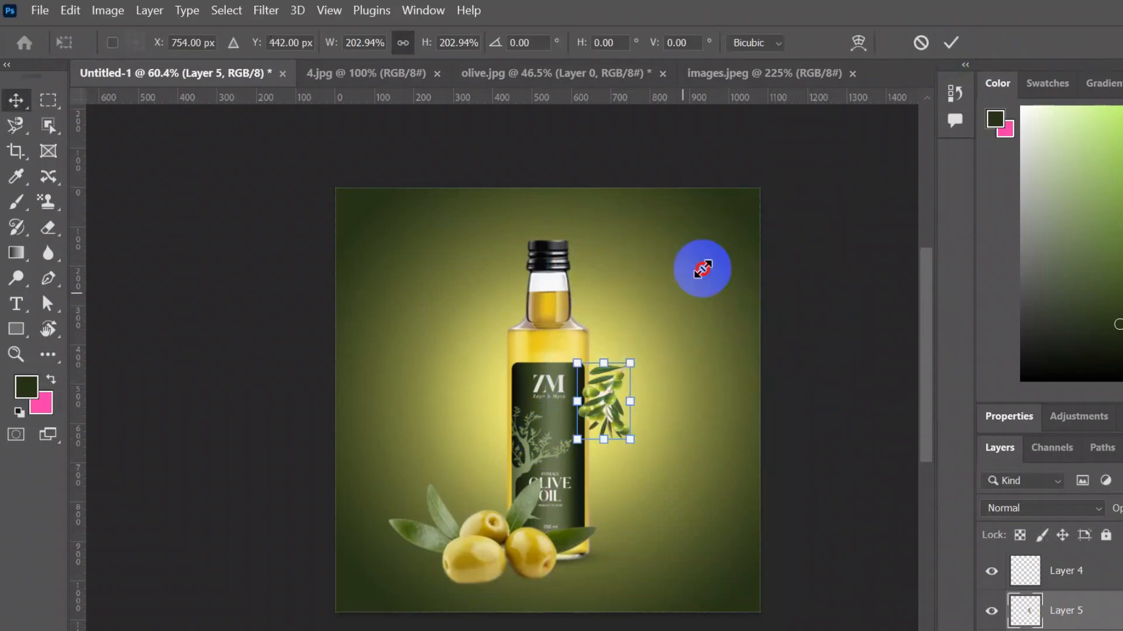
left_click_drag(701, 269, 752, 187)
left_click_drag(571, 426, 539, 494)
left_click_drag(772, 205, 812, 259)
left_click_drag(621, 231, 671, 248)
left_click_drag(772, 234, 730, 180)
left_click_drag(694, 199, 736, 218)
left_click(951, 42)
- Nudge the olive branch layer into place beside the bottle
scroll(699, 280, "up", 6)
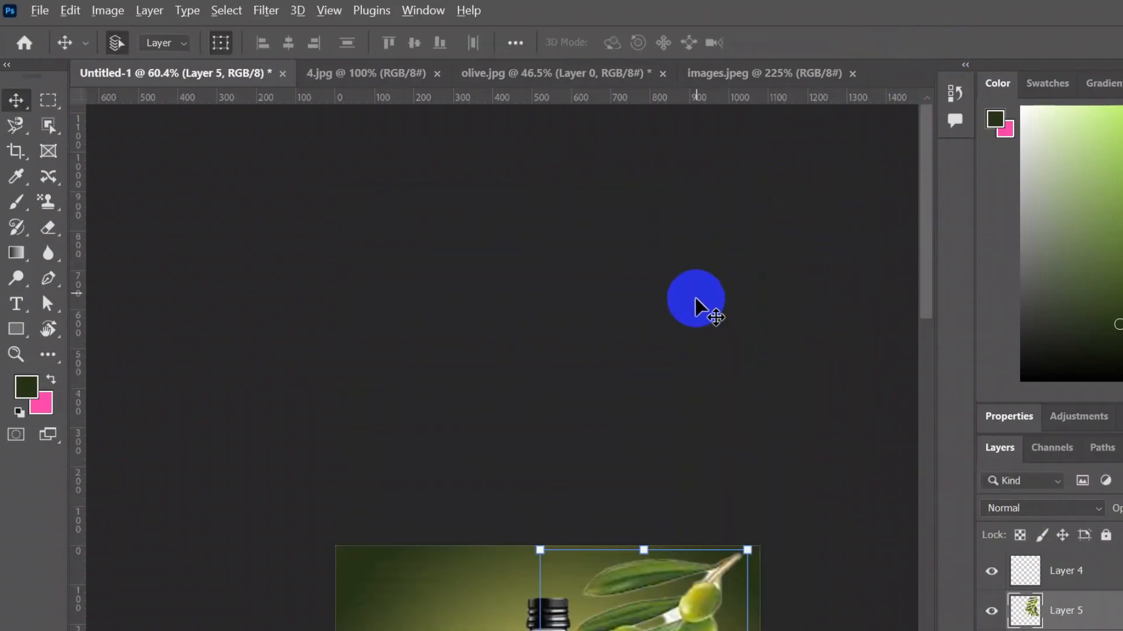
left_click(699, 280)
scroll(689, 322, "down", 5)
scroll(689, 355, "up", 8)
left_click_drag(708, 341, 752, 321)
left_click(689, 202)
scroll(655, 222, "down", 7)
scroll(38, 228, "up", 1)
right_click(47, 229)
left_click(137, 263)
left_click(1048, 603)
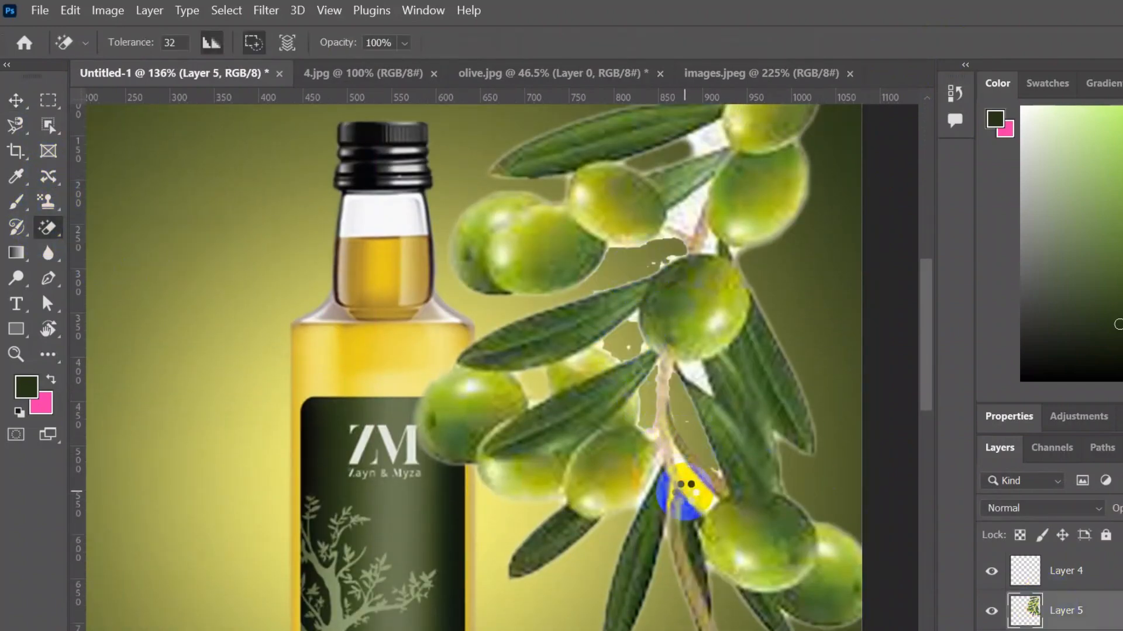
scroll(723, 307, "up", 3)
scroll(689, 327, "down", 3)
scroll(710, 451, "up", 3)
scroll(677, 370, "down", 5)
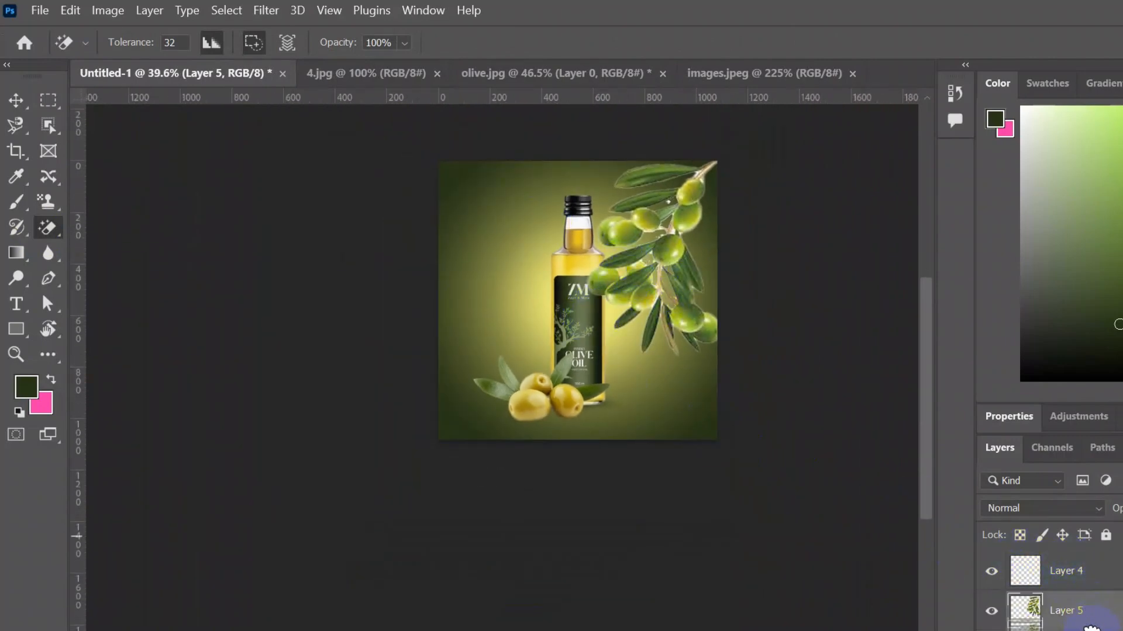
- Try a Gaussian Blur on the olive branch layer, then undo it
scroll(678, 202, "up", 8)
left_click(266, 10)
left_click(308, 244)
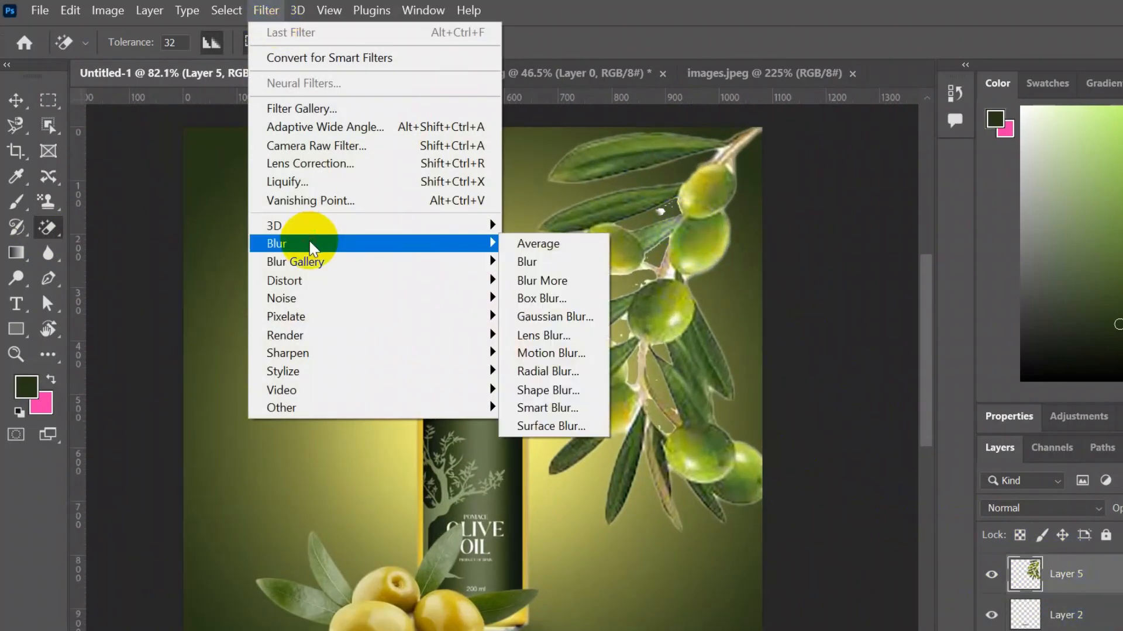
left_click(554, 318)
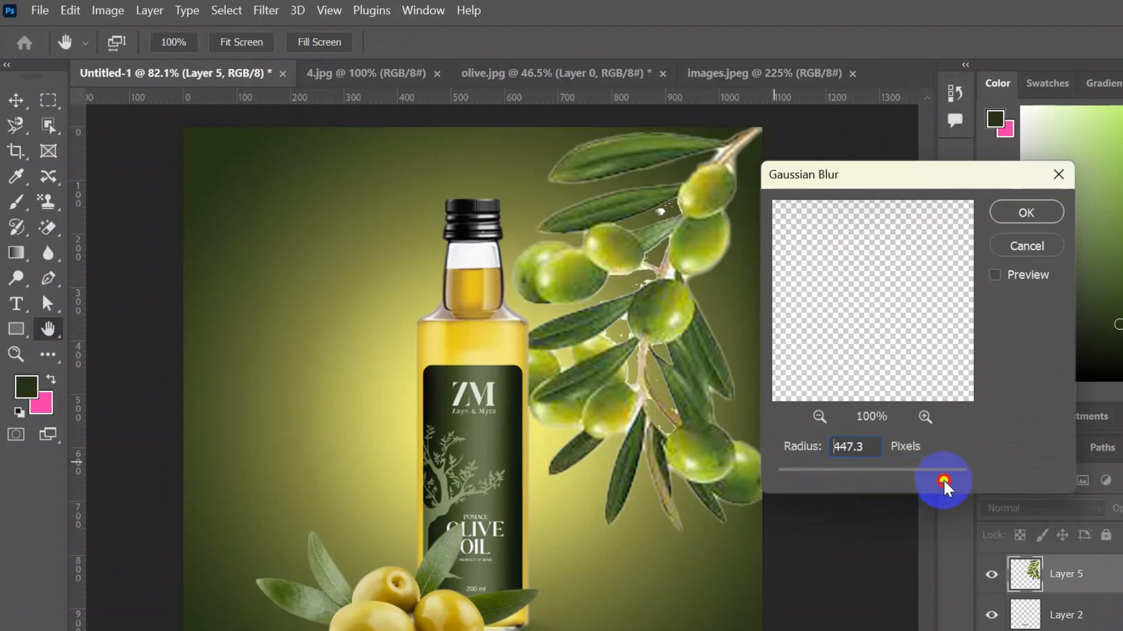
left_click(1020, 218)
key("ctrl+z")
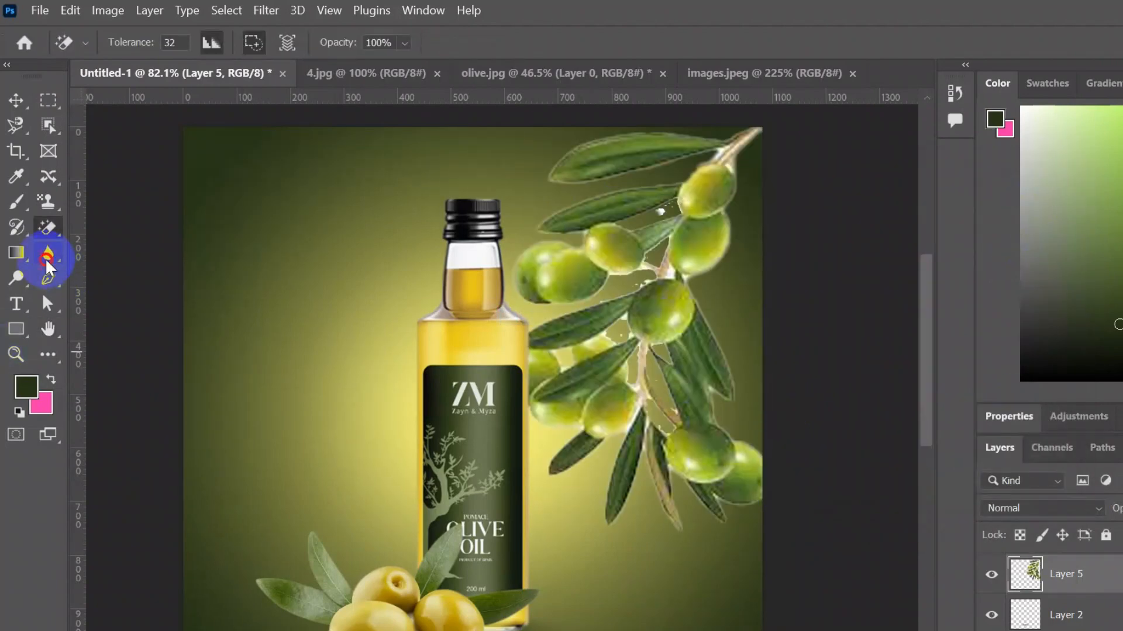
- Apply a Gaussian Blur with a 9.8 pixel radius to the olive branch layer
left_click(266, 11)
left_click(549, 314)
left_click_drag(942, 482, 843, 476)
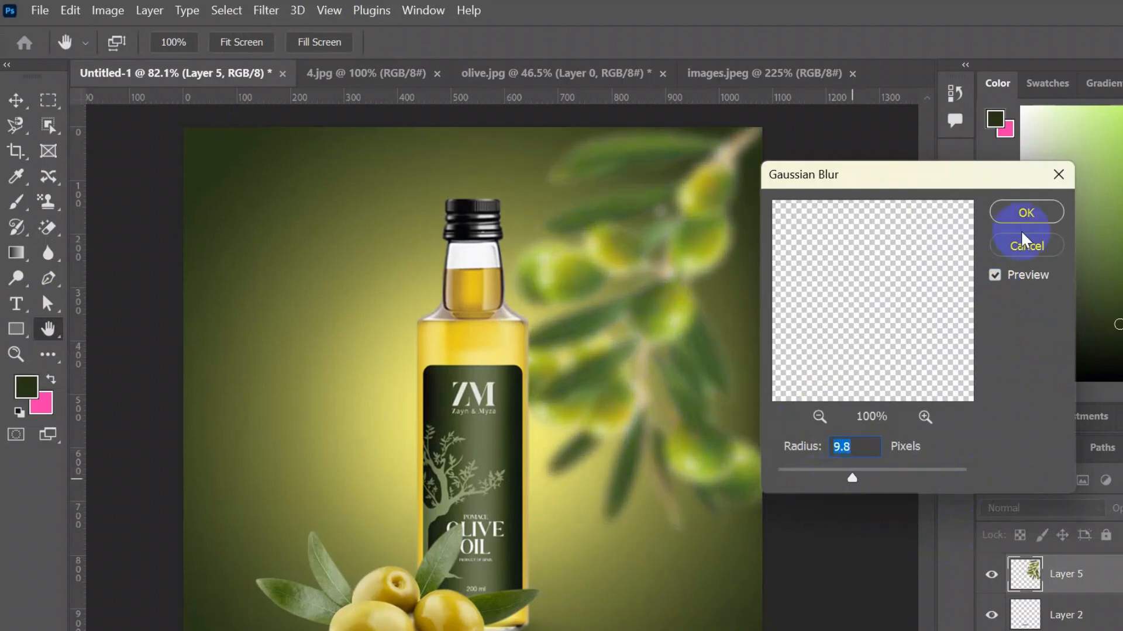
left_click(1017, 216)
left_click(13, 98)
left_click(845, 302)
scroll(845, 302, "down", 6)
scroll(582, 413, "up", 8)
scroll(587, 390, "down", 3)
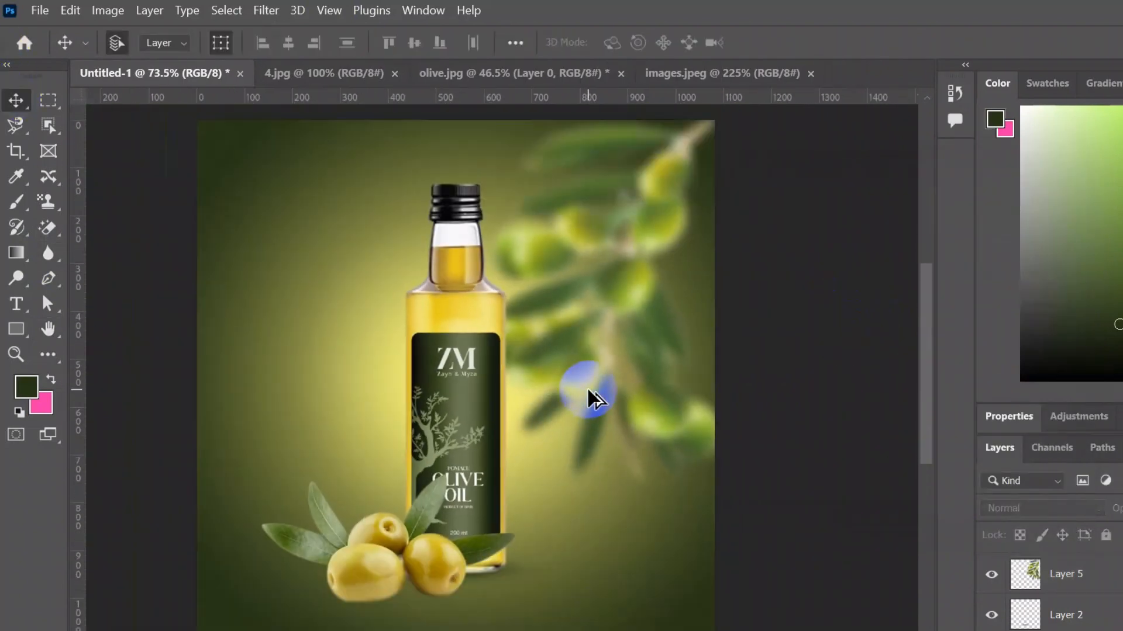
- Switch to the browser and search Google Images for "olive boll"
key("alt+Tab")
left_click(263, 143)
key("BackSpace")
key("BackSpace")
key("BackSpace")
key("BackSpace")
key("BackSpace")
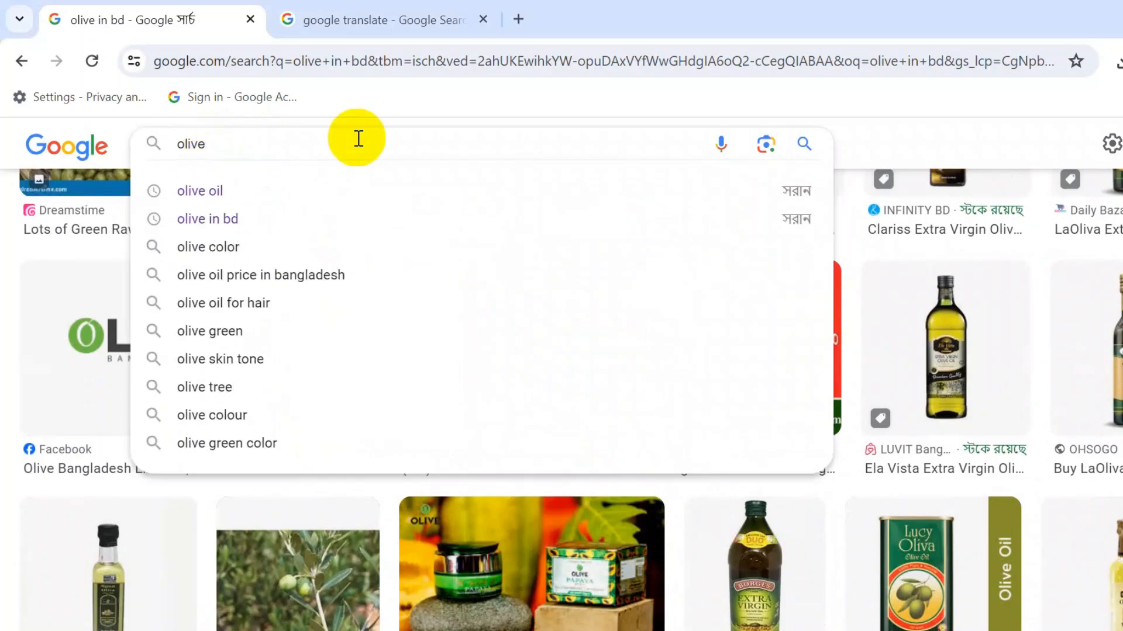
type("boll")
key("Return")
- Correct the image search query to "olive bol"
scroll(359, 140, "down", 5)
scroll(359, 141, "up", 5)
left_click(281, 170)
key("BackSpace")
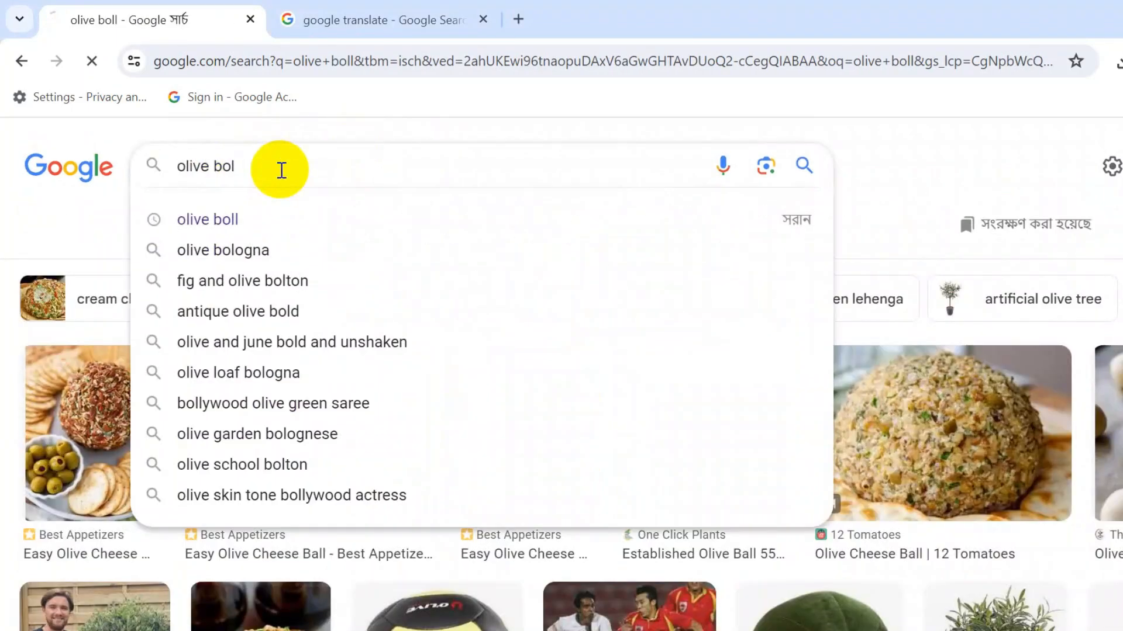
key("Return")
- Change the image search query to "olive oil bol"
scroll(281, 170, "down", 4)
scroll(280, 173, "up", 4)
left_click(277, 172)
key("Left")
key("Left")
key("Left")
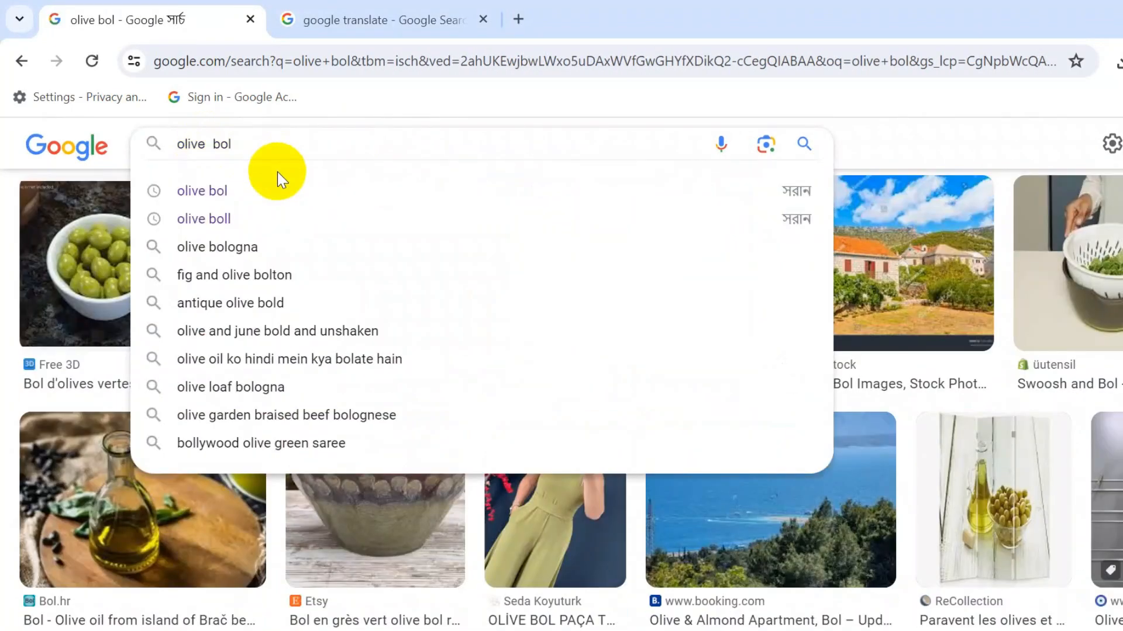
type("oil")
key("Return")
- Save the olive oil bowl photo from the image results to the Desktop as a JPEG image
scroll(278, 167, "down", 5)
scroll(286, 181, "up", 5)
left_click(134, 429)
right_click(975, 309)
scroll(1068, 518, "down", 2)
left_click(1065, 547)
left_click(458, 433)
scroll(458, 434, "down", 5)
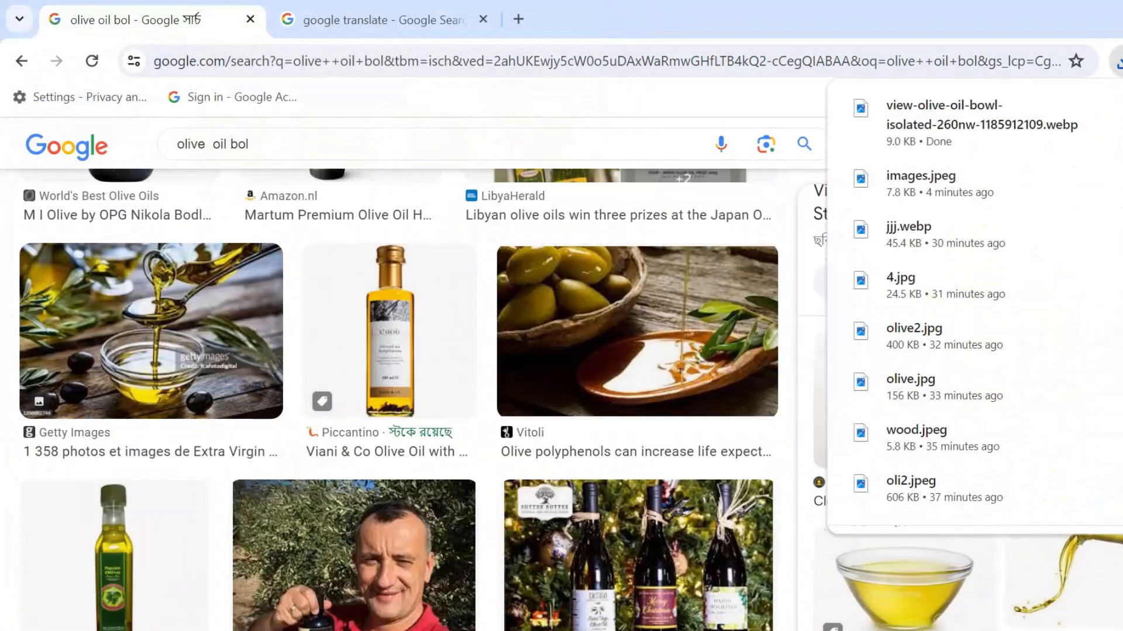
left_click(1076, 386)
right_click(936, 327)
left_click(952, 293)
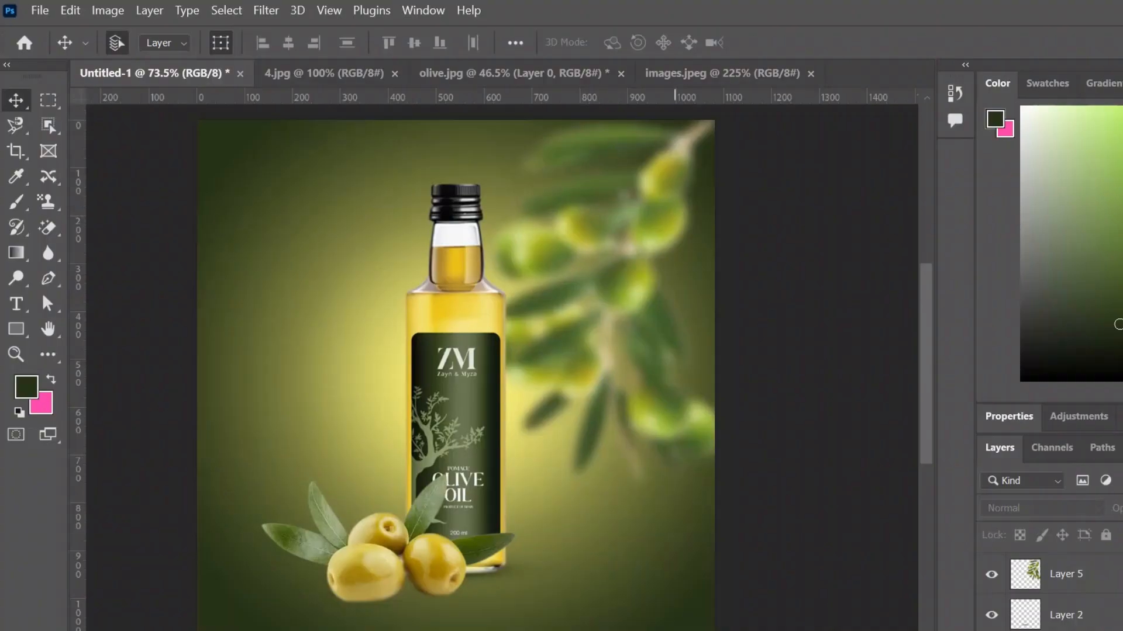
- Open the saved oil bowl photo in Photoshop and bring it into the advertisement beside the bottle's base
key("ctrl+o")
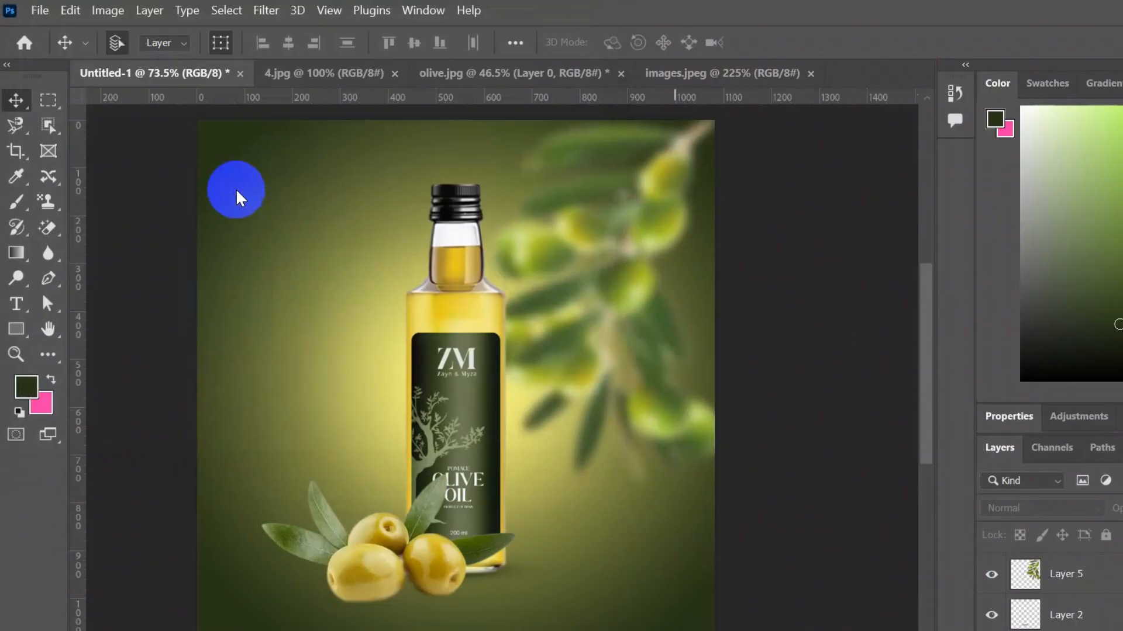
left_click(240, 11)
left_click(257, 231)
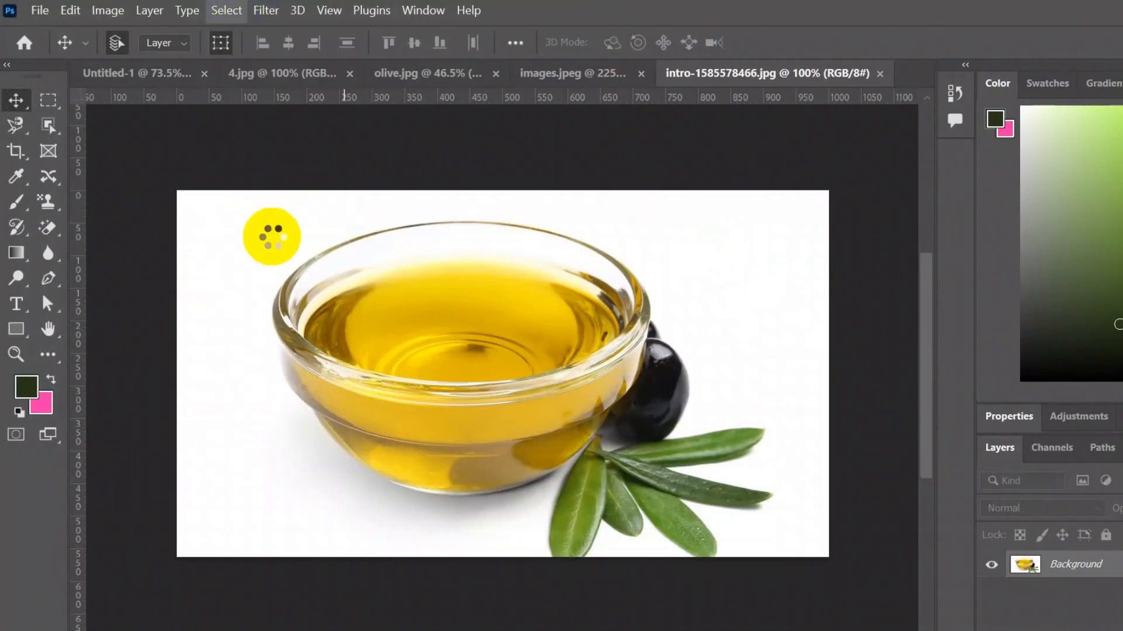
left_click_drag(275, 243, 610, 427)
left_click_drag(655, 451, 495, 447)
left_click(950, 42)
scroll(660, 510, "up", 5)
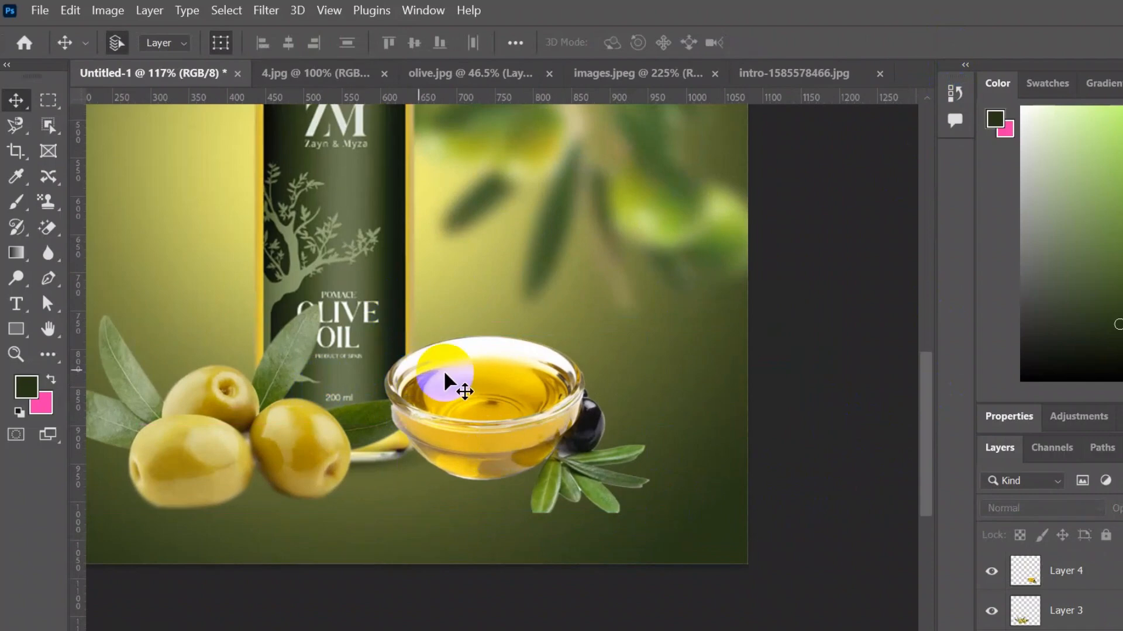
- Enlarge the Layers panel to show the full layer stack
left_click_drag(1115, 569, 1122, 607)
left_click_drag(1116, 403, 1116, 206)
left_click_drag(1113, 377, 1111, 472)
left_click(810, 514)
scroll(808, 514, "down", 6)
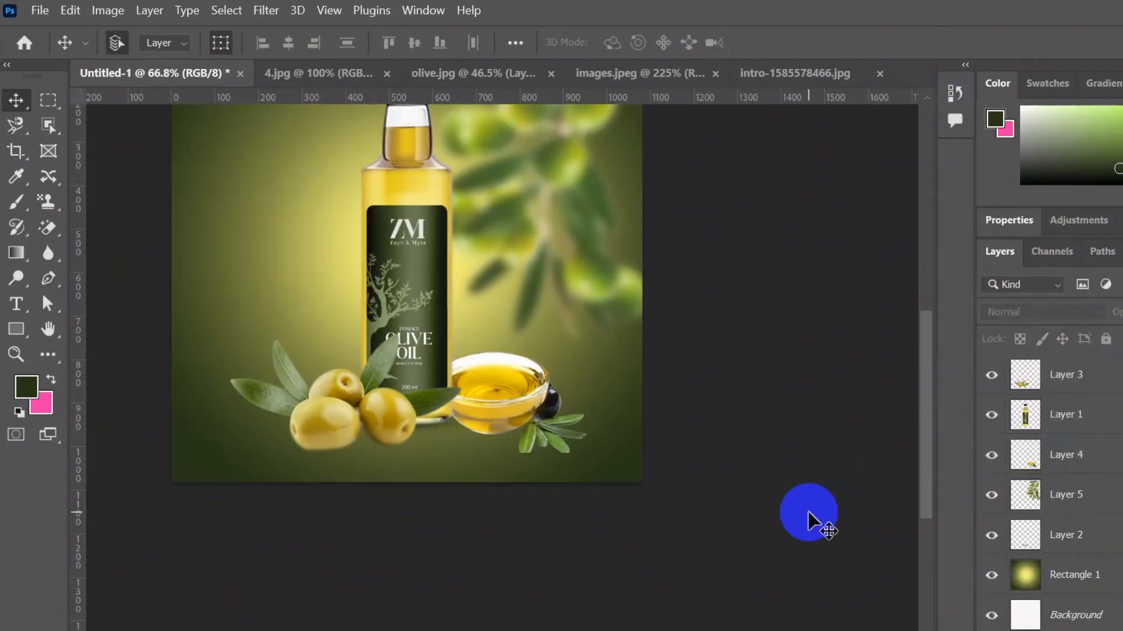
- Resize and reposition the oil bowl next to the olives with Free Transform
scroll(452, 417, "up", 7)
left_click(524, 400)
key("ctrl+t")
left_click_drag(708, 293, 770, 250)
left_click_drag(563, 419, 543, 391)
left_click(949, 45)
- Soften the oil bowl's edges on Layer 4 with the Blur tool at brush size 30
left_click(849, 521)
scroll(511, 430, "up", 10)
left_click(52, 258)
scroll(376, 357, "up", 4)
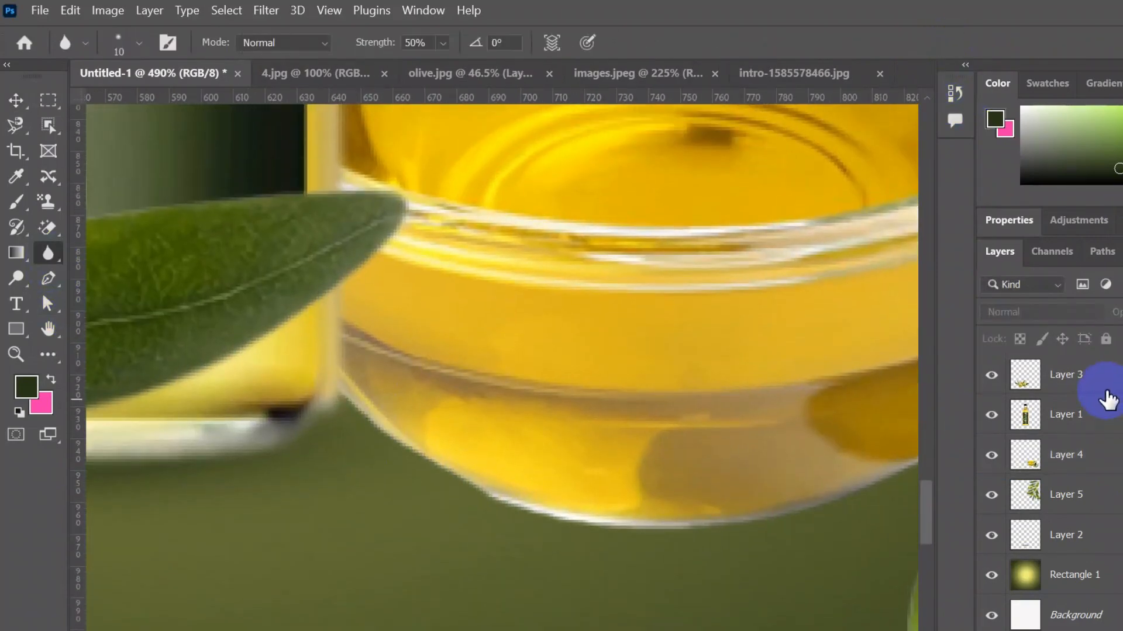
left_click(1076, 458)
key("bracketright")
key("bracketright")
key("bracketright")
key("bracketright")
mouse_move(338, 404)
left_mouse_down()
mouse_move(583, 521)
mouse_move(717, 520)
left_mouse_up()
mouse_move(718, 495)
left_mouse_down()
mouse_move(418, 453)
mouse_move(422, 377)
left_mouse_up()
mouse_move(424, 403)
left_mouse_down()
mouse_move(597, 453)
mouse_move(762, 520)
mouse_move(778, 514)
left_mouse_up()
left_click_drag(783, 511, 488, 497)
mouse_move(488, 491)
left_mouse_down()
mouse_move(878, 428)
mouse_move(552, 473)
left_mouse_up()
mouse_move(590, 455)
left_mouse_down()
mouse_move(399, 378)
mouse_move(296, 281)
mouse_move(353, 188)
left_mouse_up()
left_click_drag(408, 247, 500, 505)
left_click_drag(457, 462, 347, 184)
left_click_drag(509, 241, 712, 439)
mouse_move(585, 418)
left_mouse_down()
mouse_move(452, 282)
mouse_move(738, 343)
left_mouse_up()
mouse_move(643, 338)
left_mouse_down()
mouse_move(487, 286)
mouse_move(305, 293)
left_mouse_up()
left_click_drag(492, 336, 819, 264)
left_click_drag(403, 272, 452, 253)
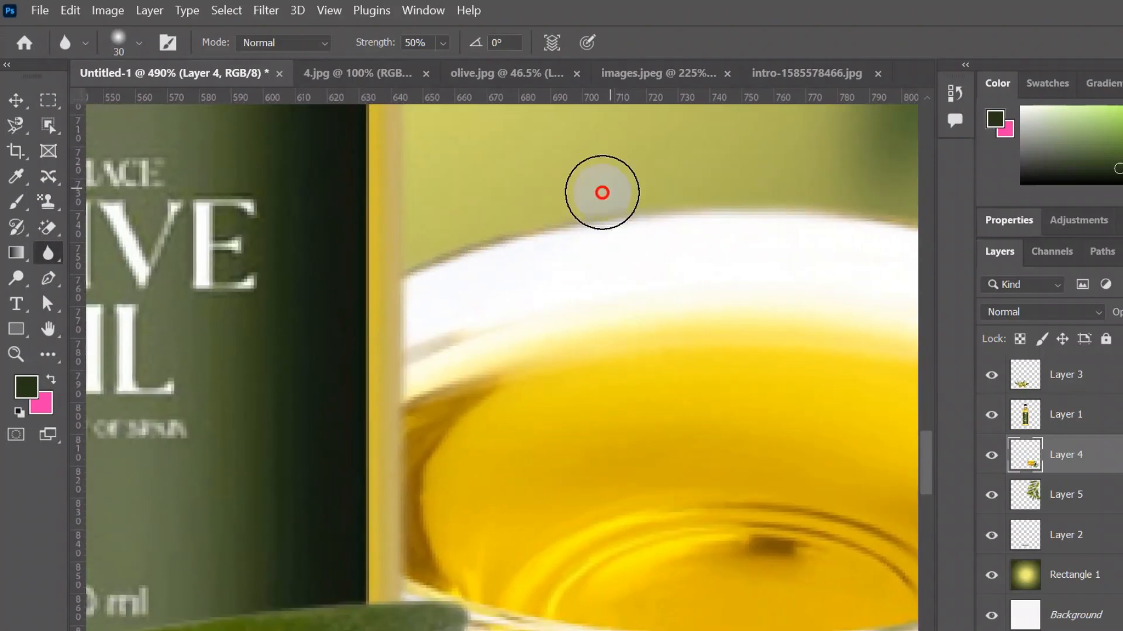
- Add a new layer for the bowl's shadow and move it below the bowl layer
scroll(559, 441, "down", 6)
key("ctrl+shift+alt+n")
key("b")
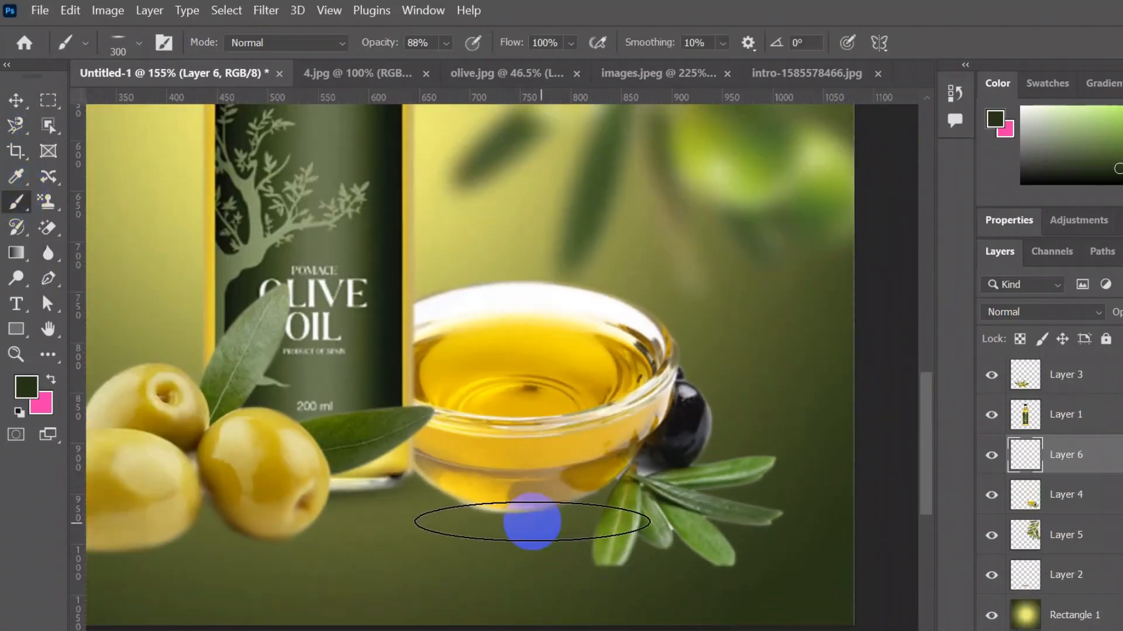
left_click_drag(1088, 456, 1102, 508)
left_click(15, 103)
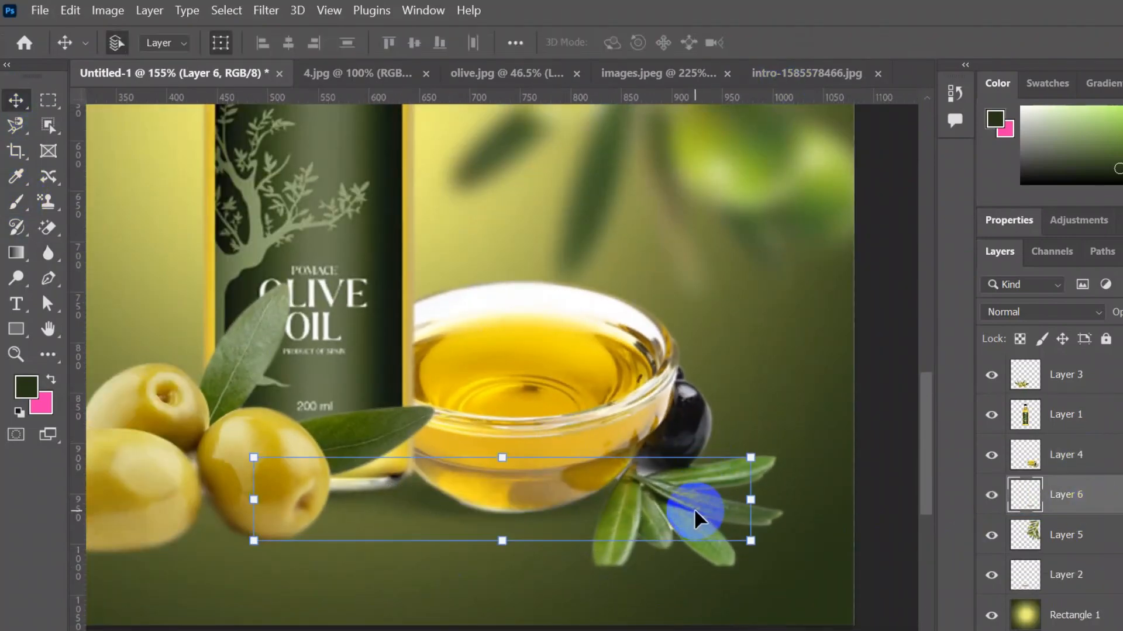
scroll(693, 507, "down", 4)
scroll(578, 361, "up", 3)
scroll(578, 361, "down", 3)
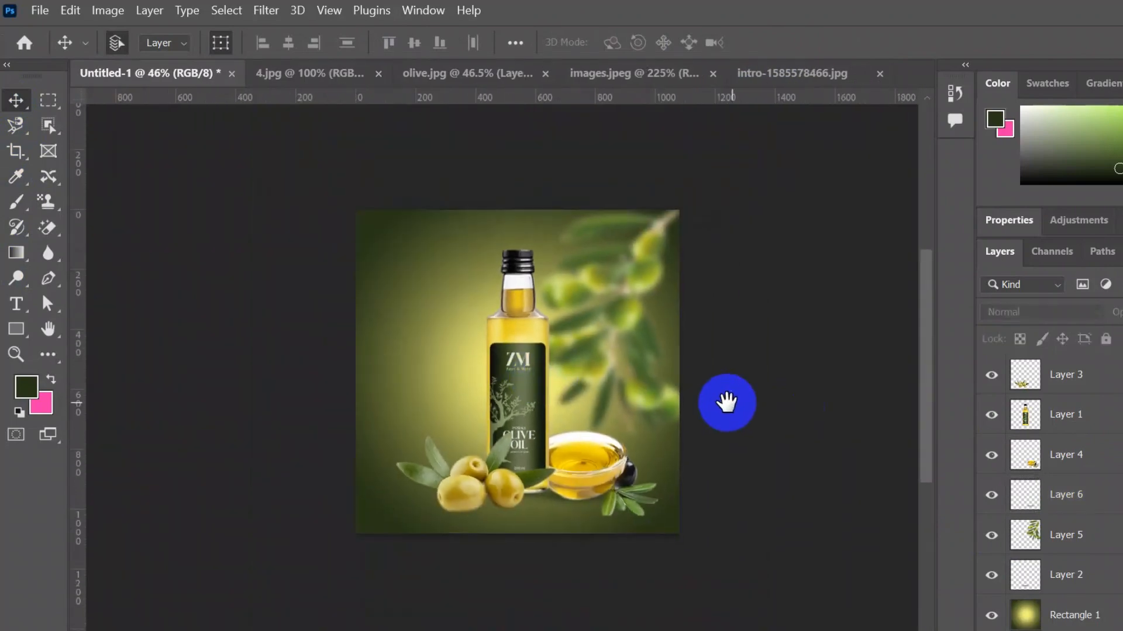
scroll(504, 424, "up", 3)
scroll(345, 216, "down", 2)
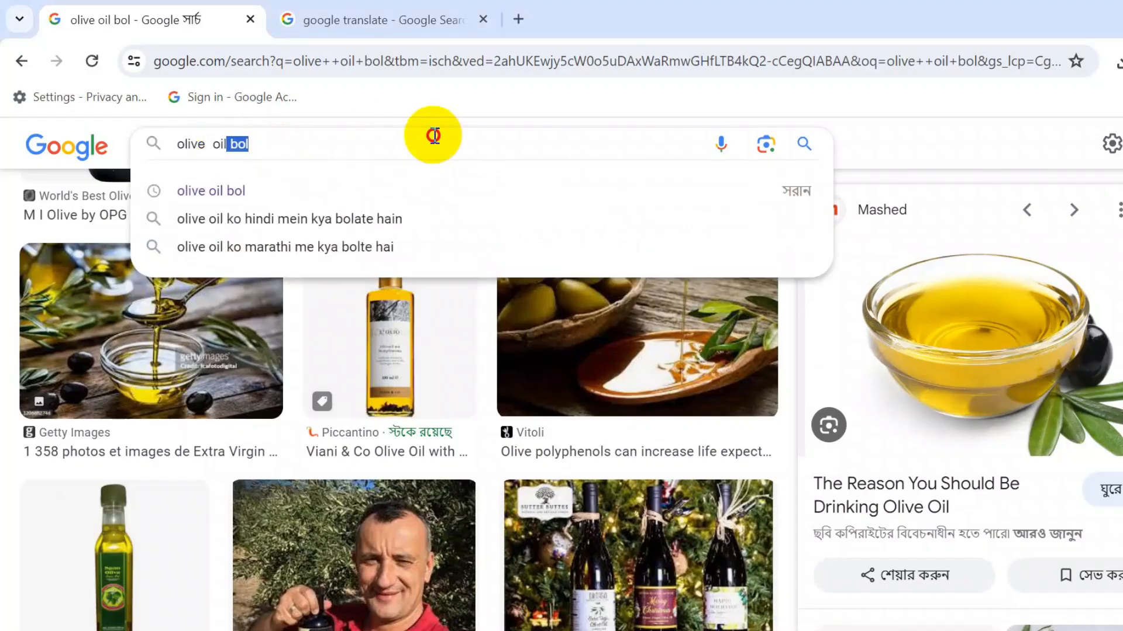
- Search the web for "olive oil logo" images and copy one of the logo pictures
type("logo")
key("Return")
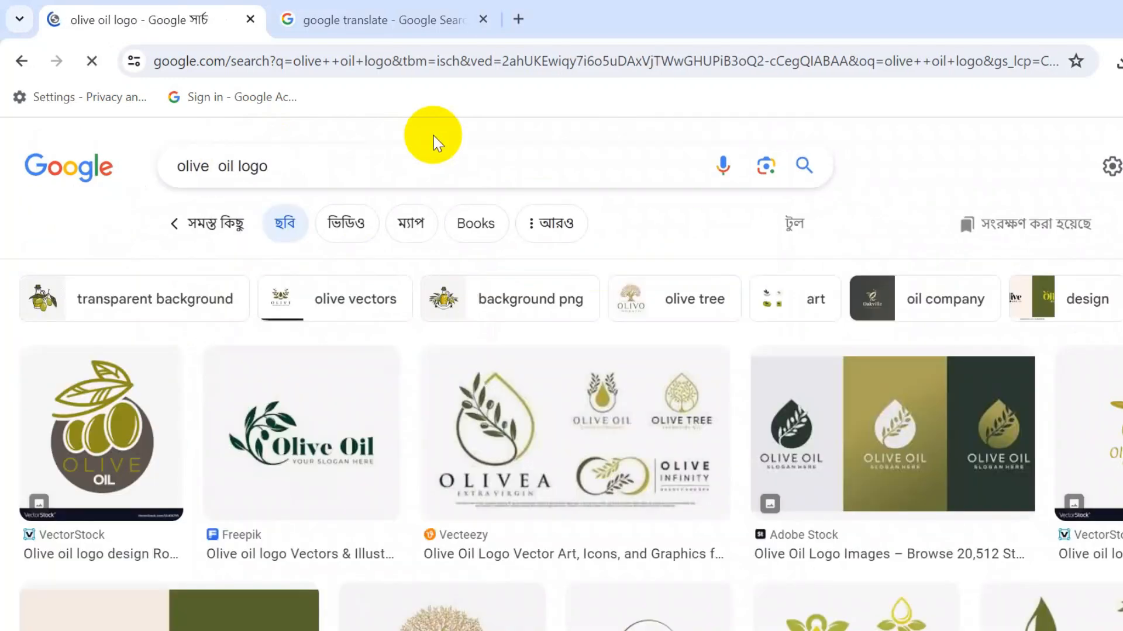
left_click(301, 433)
right_click(965, 281)
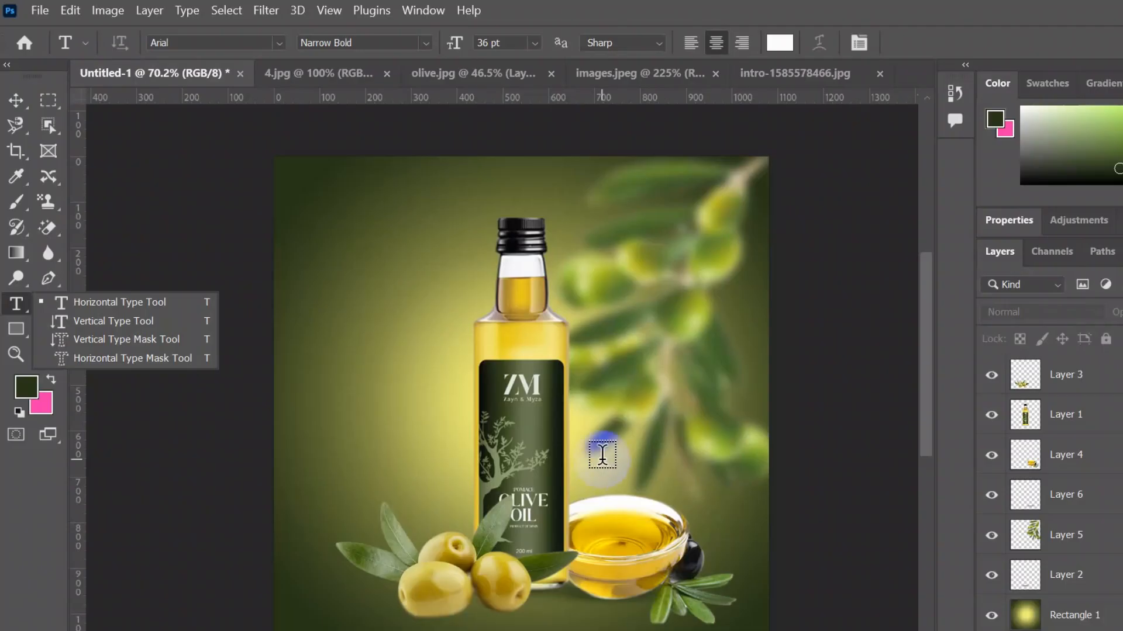
- Paste the copied logo into the advertisement and move it to the canvas's upper-left corner
key("ctrl+v")
left_click(18, 102)
left_click_drag(591, 428, 528, 294)
left_click(47, 227)
left_click(427, 203)
left_click(18, 102)
mouse_move(599, 306)
left_mouse_down()
mouse_move(444, 259)
mouse_move(528, 294)
mouse_move(476, 241)
mouse_move(300, 191)
left_mouse_up()
- Zoom in on the logo and erase its white background with the Magic Eraser tool
scroll(392, 187, "up", 7)
left_click(950, 42)
scroll(285, 206, "up", 3)
scroll(312, 267, "up", 3)
left_click(608, 155)
scroll(258, 330, "up", 10)
left_click(47, 227)
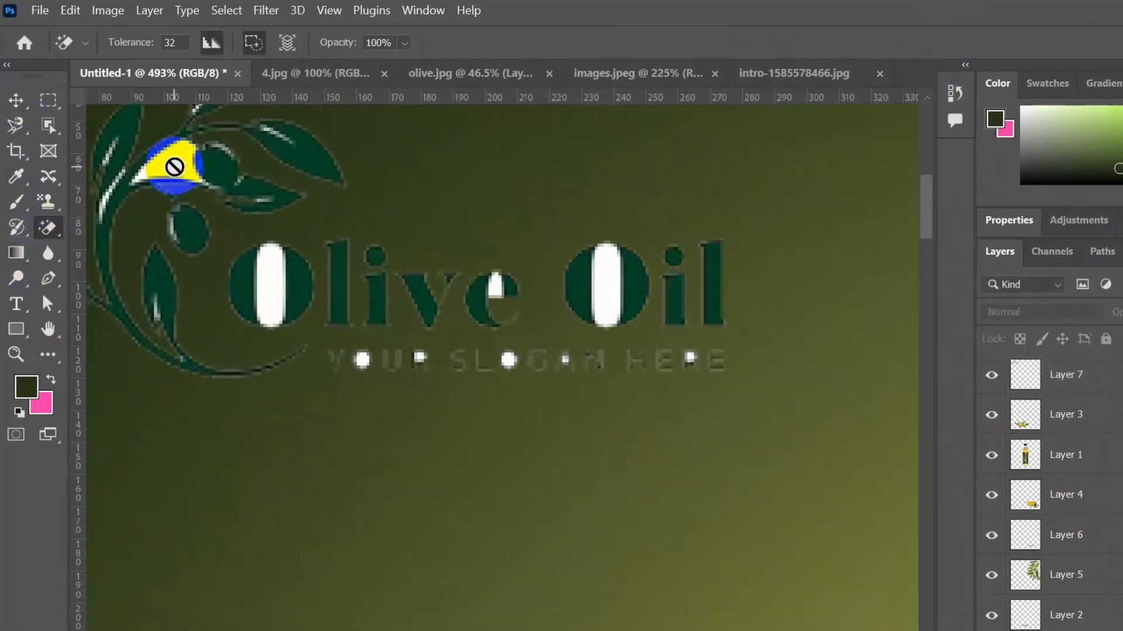
scroll(175, 304, "up", 5)
left_click(13, 112)
left_click(275, 456)
- Apply a white Color Overlay layer style to the logo layer
scroll(501, 472, "up", 5)
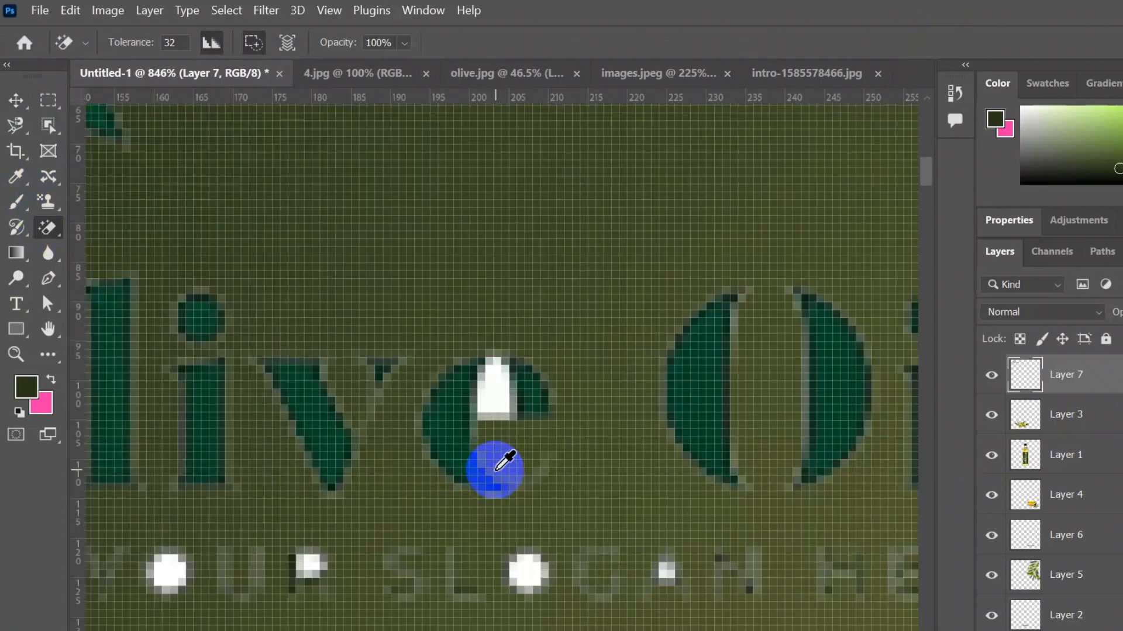
scroll(527, 581, "down", 5)
key("shift+e")
scroll(319, 504, "down", 2)
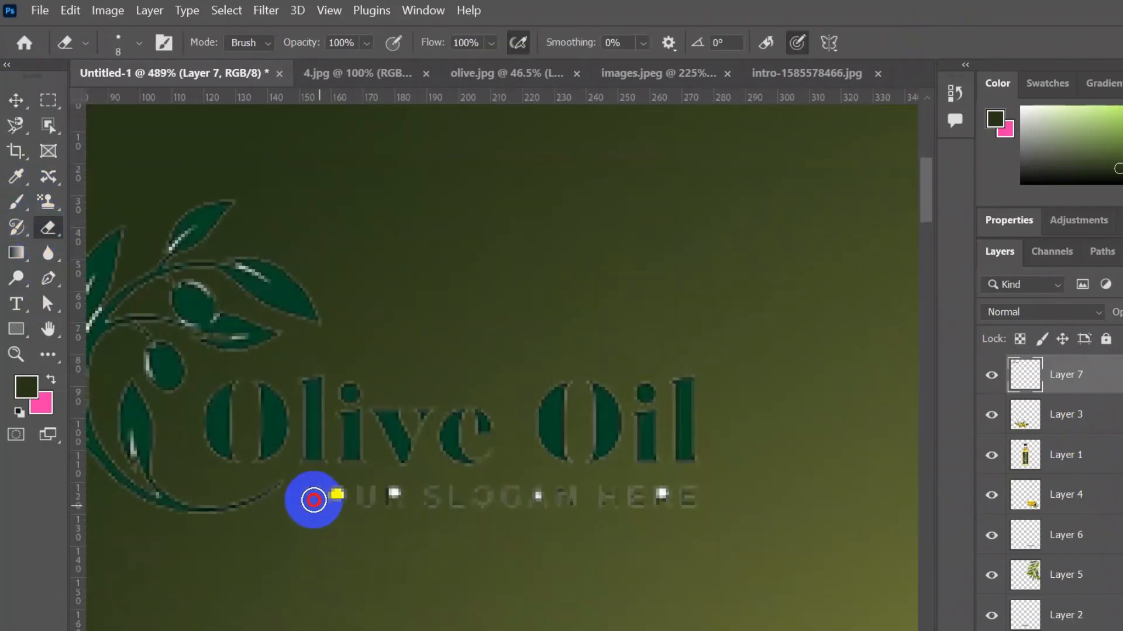
scroll(613, 495, "down", 8)
key("v")
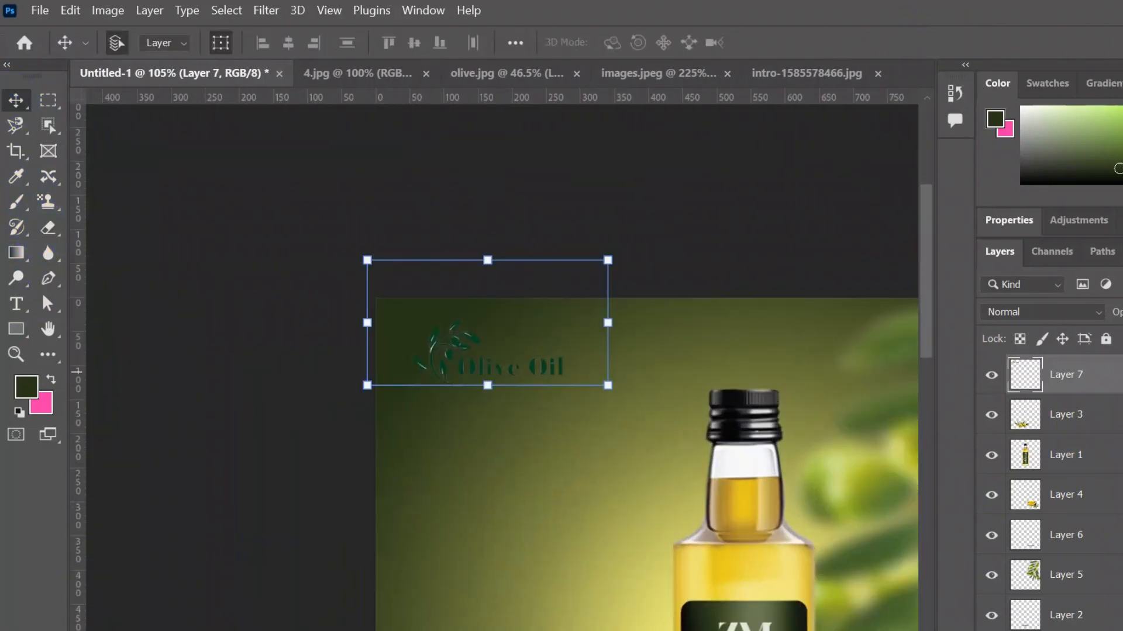
double_click(1114, 373)
left_click_drag(555, 120, 551, 255)
left_click(638, 377)
left_click(812, 293)
left_click_drag(610, 387, 626, 396)
left_click(948, 44)
left_click(619, 256)
scroll(503, 296, "down", 4)
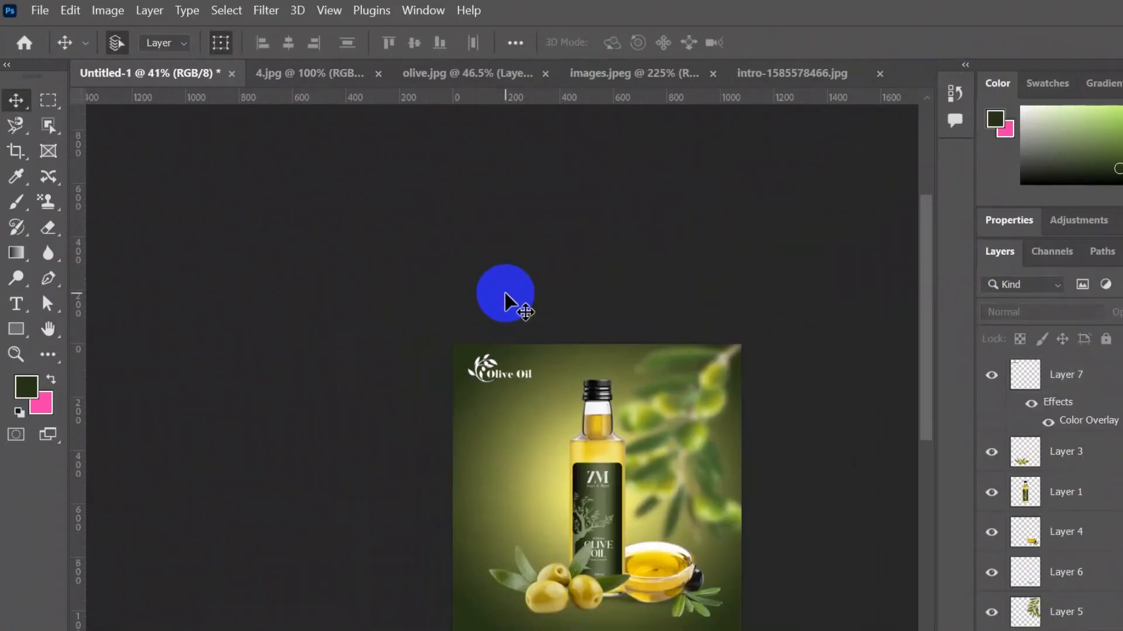
- Export the design as a JPEG with Save for Web and clear the file name
left_click_drag(875, 619, 785, 492)
left_click(40, 10)
mouse_move(76, 300)
left_click(354, 367)
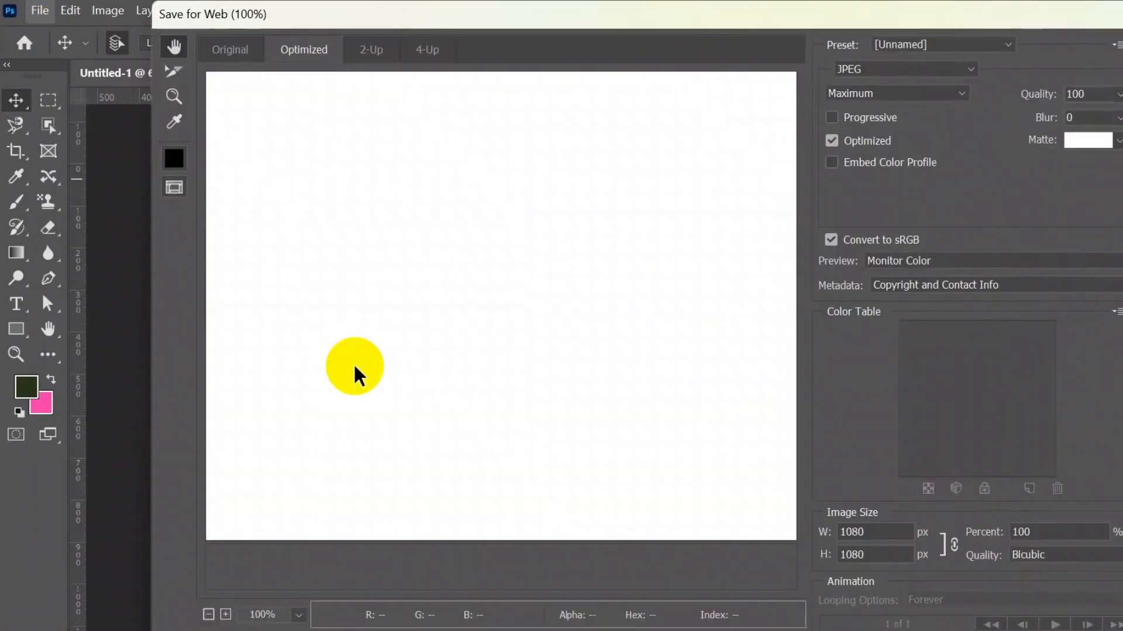
left_click(826, 619)
key("BackSpace")
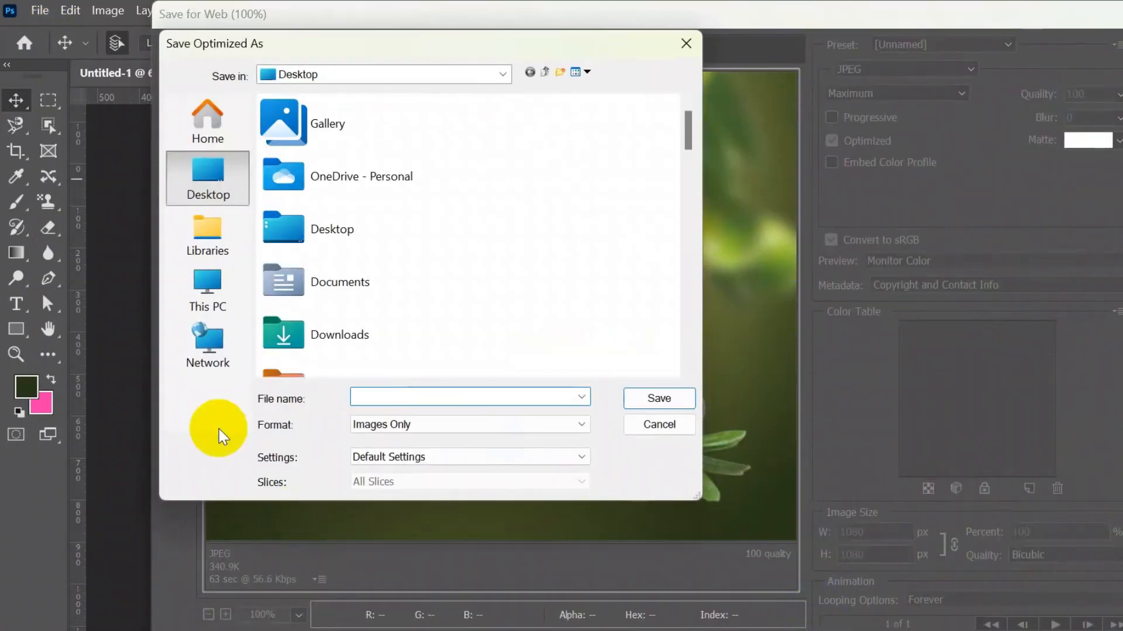